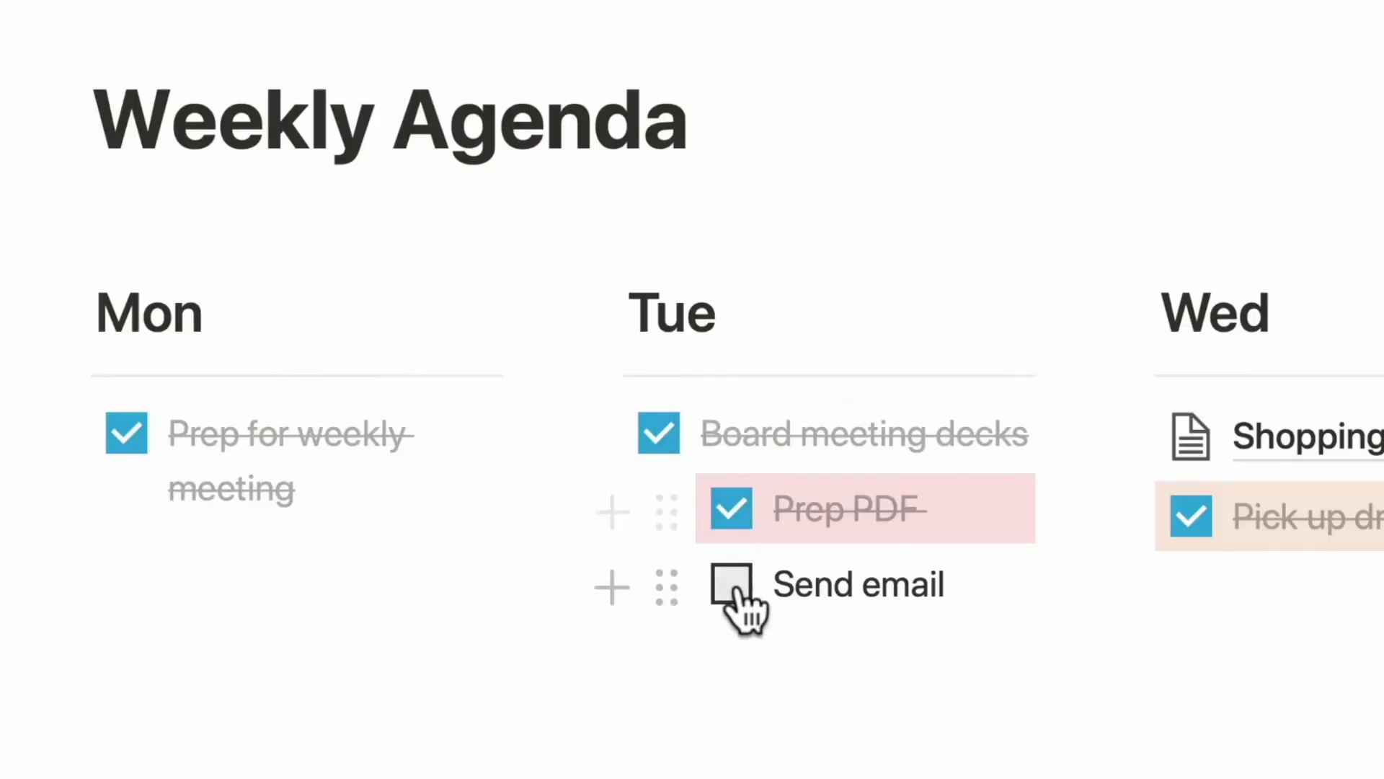
# Step: Mark the Send email task done and switch the Tasks database to Calendar view
pyautogui.click(733, 587)
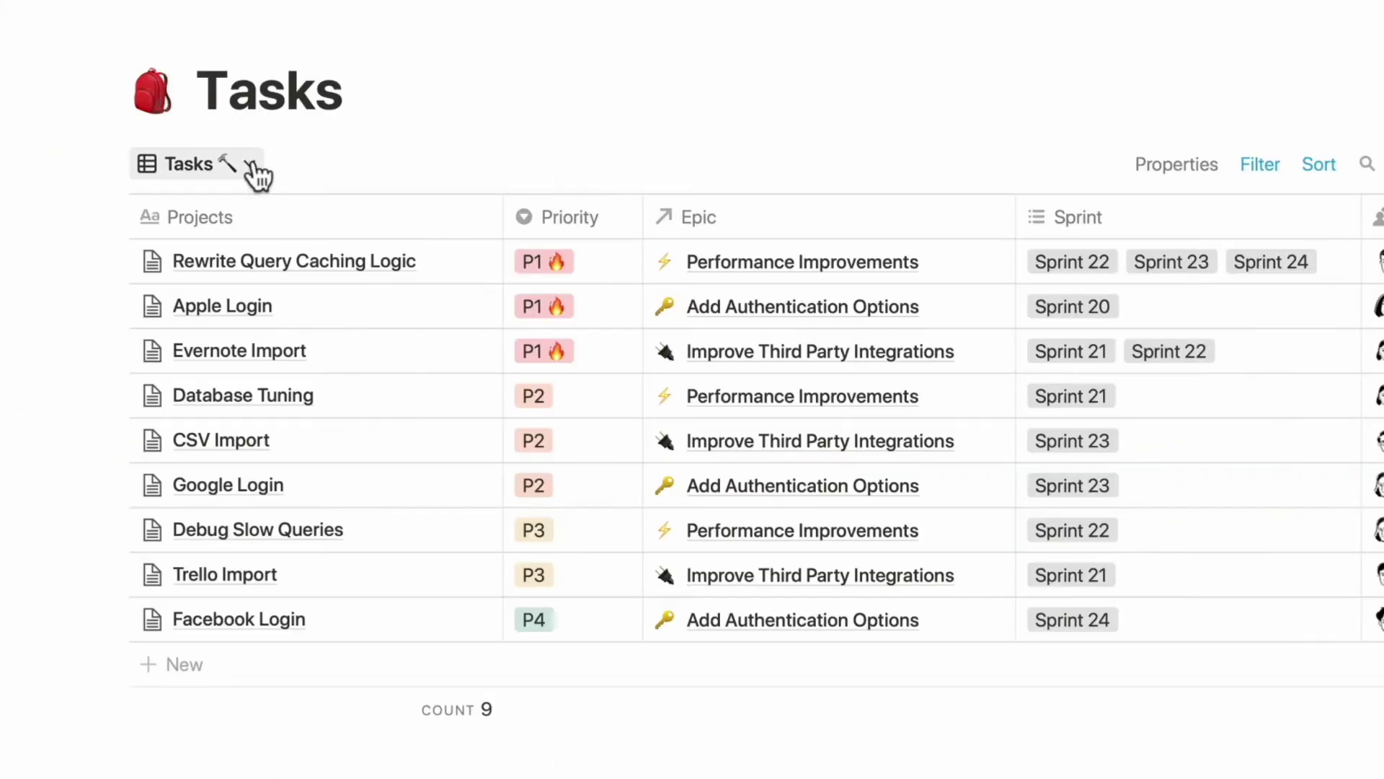
pyautogui.click(250, 163)
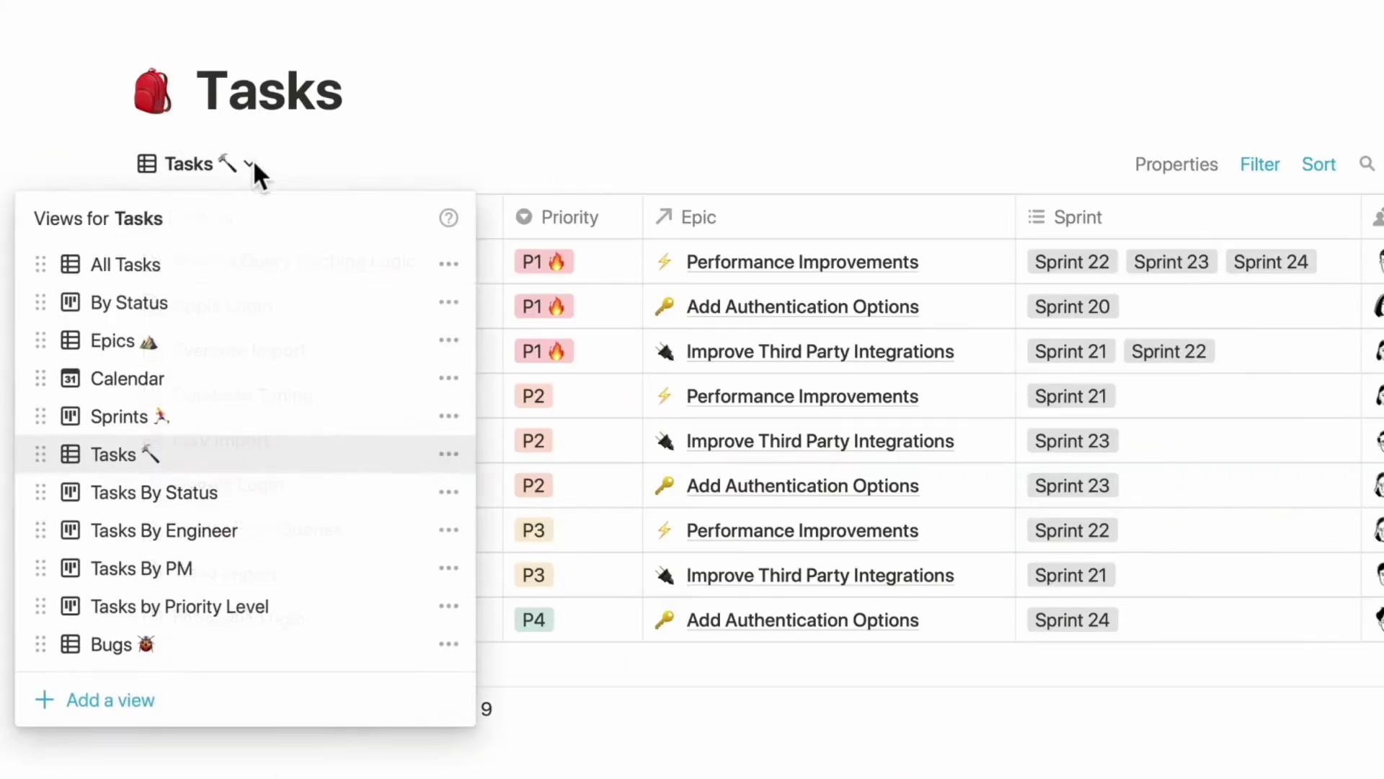
pyautogui.click(222, 376)
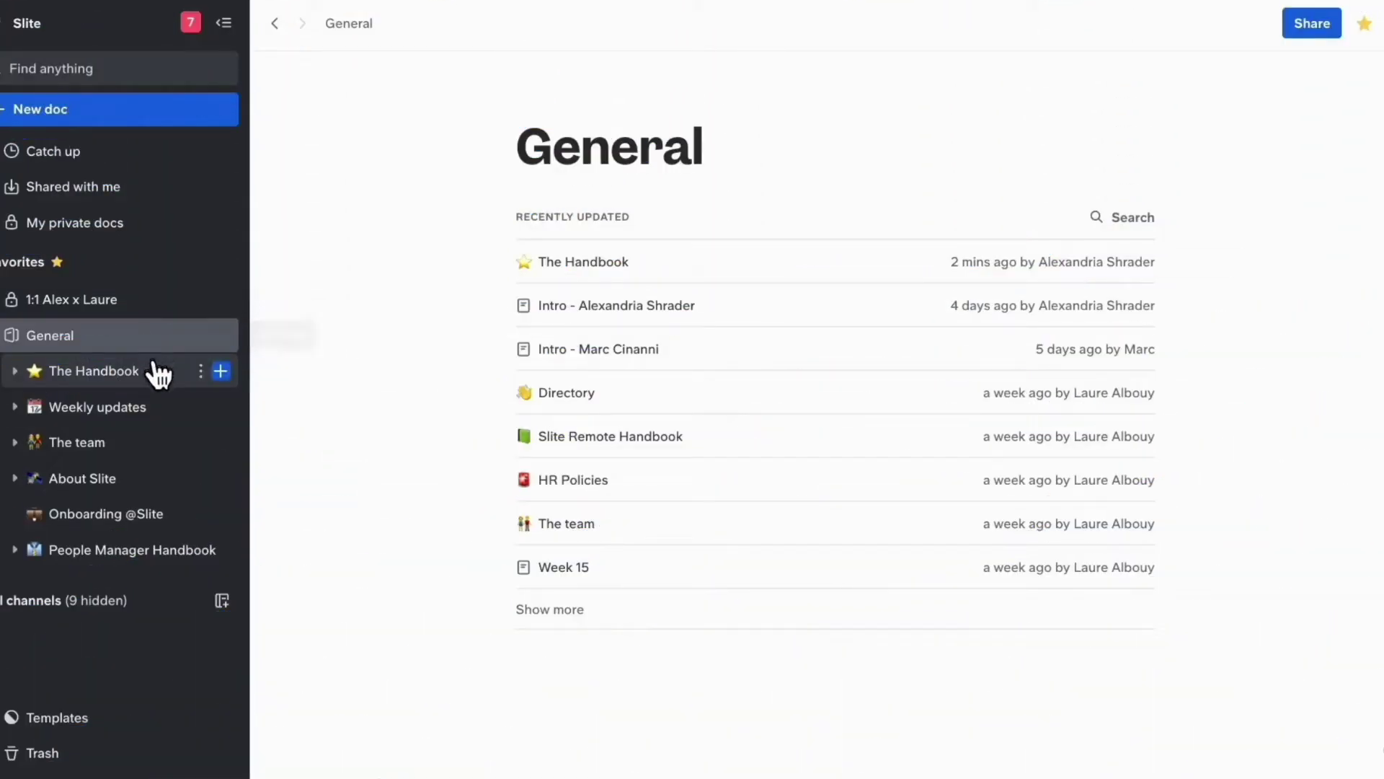
# Step: Expand The team in the sidebar to reveal its child docs
pyautogui.click(130, 447)
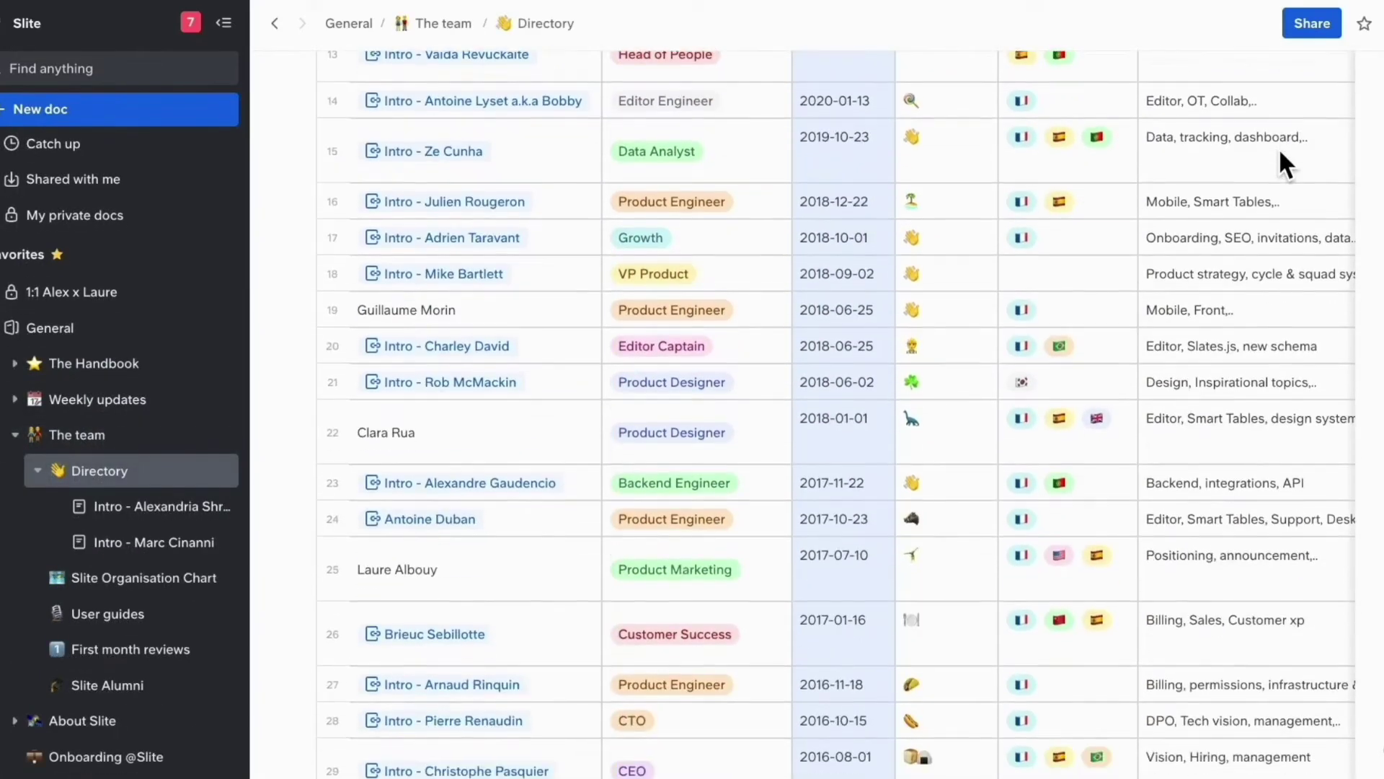
pyautogui.scroll(-2, 1278, 149)
pyautogui.scroll(10, 1278, 147)
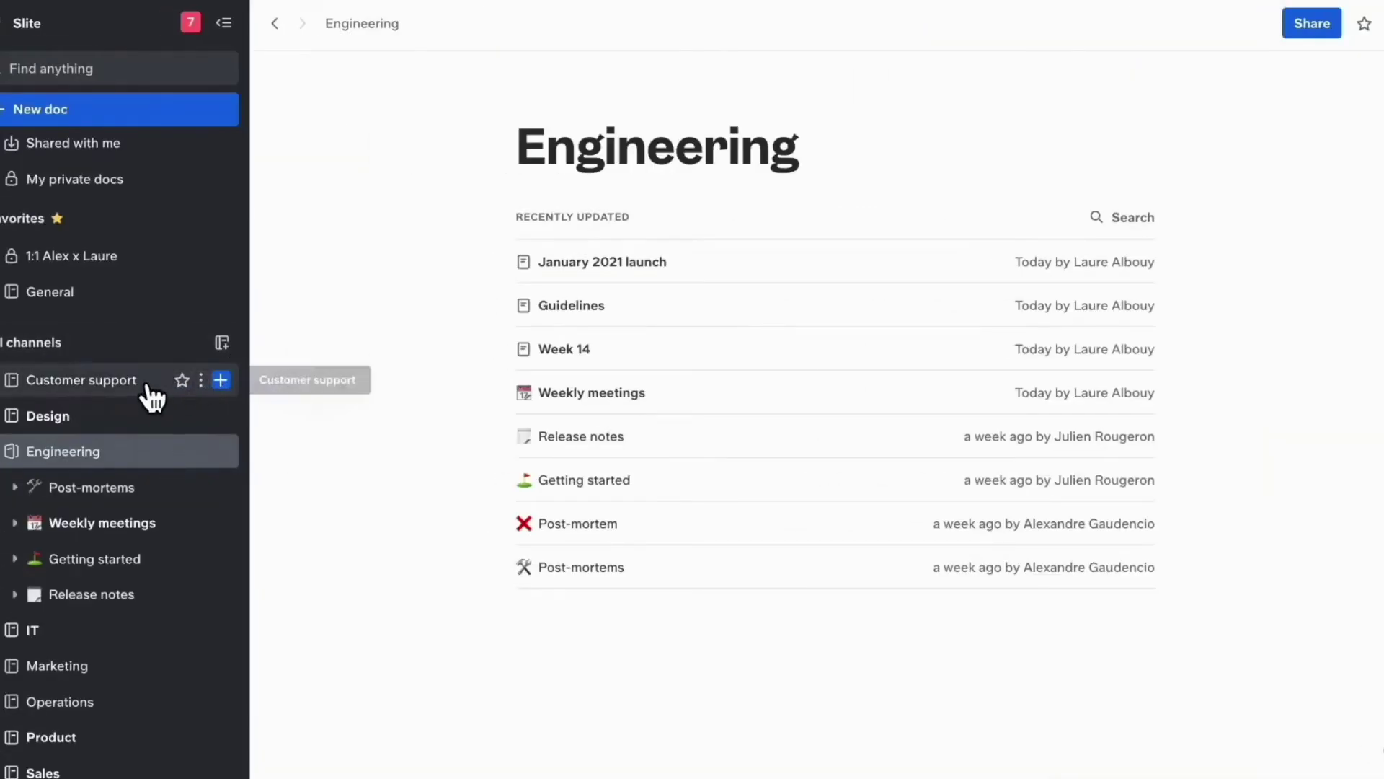
# Step: Open the March 15 doc in the Customer support channel and scroll down through it
pyautogui.click(146, 386)
pyautogui.click(128, 452)
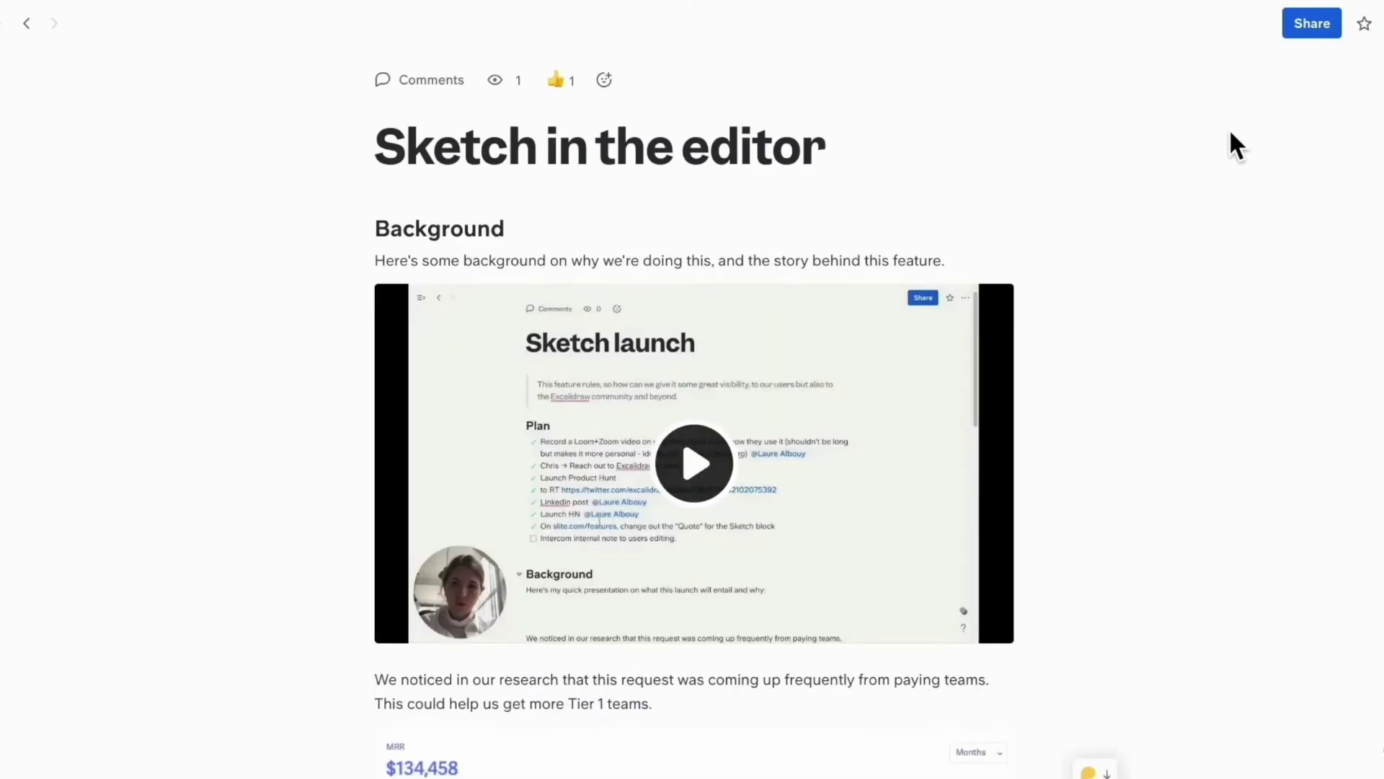
pyautogui.scroll(-2, 1231, 133)
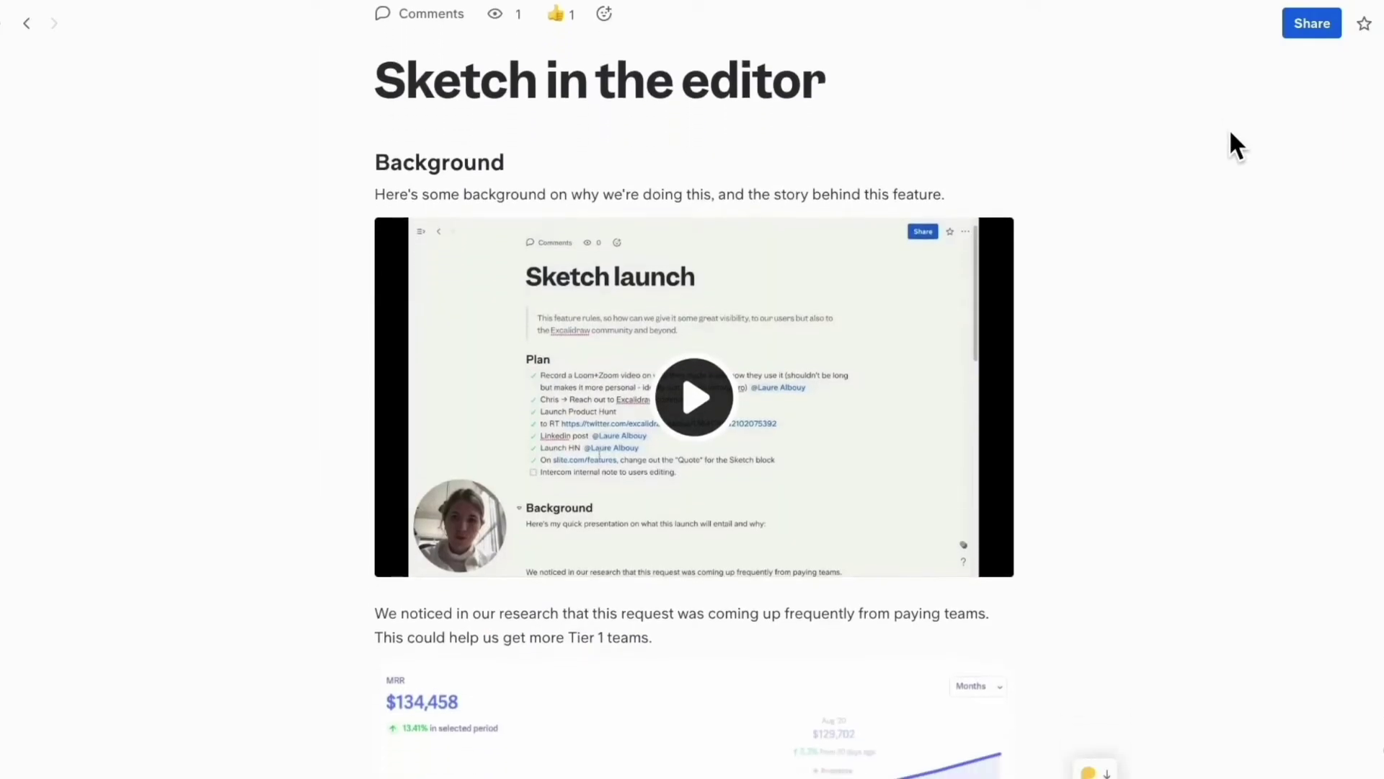
pyautogui.scroll(-3, 1230, 132)
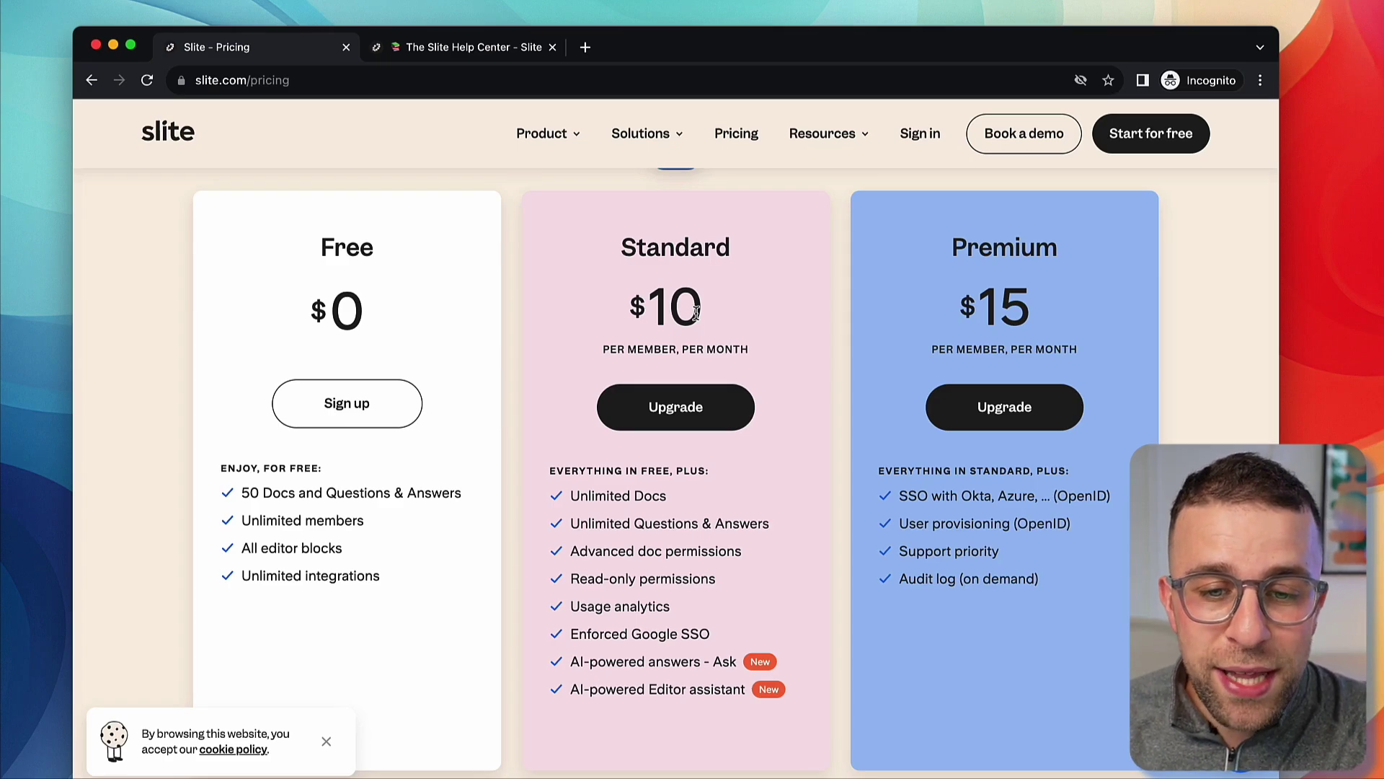
# Step: Scroll through the Free $0, Standard $10 and Premium $15 plan cards on the pricing page
pyautogui.scroll(-3, 703, 339)
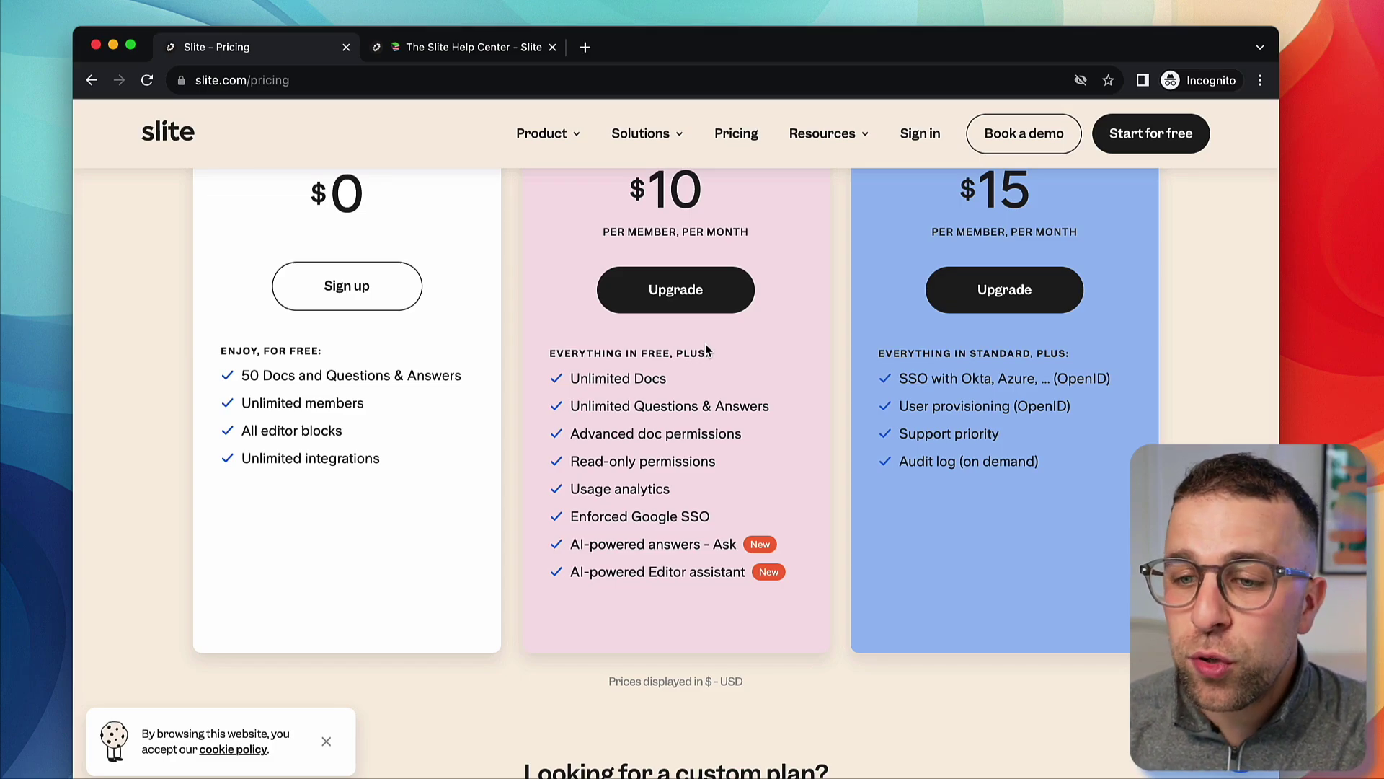
pyautogui.scroll(1, 706, 351)
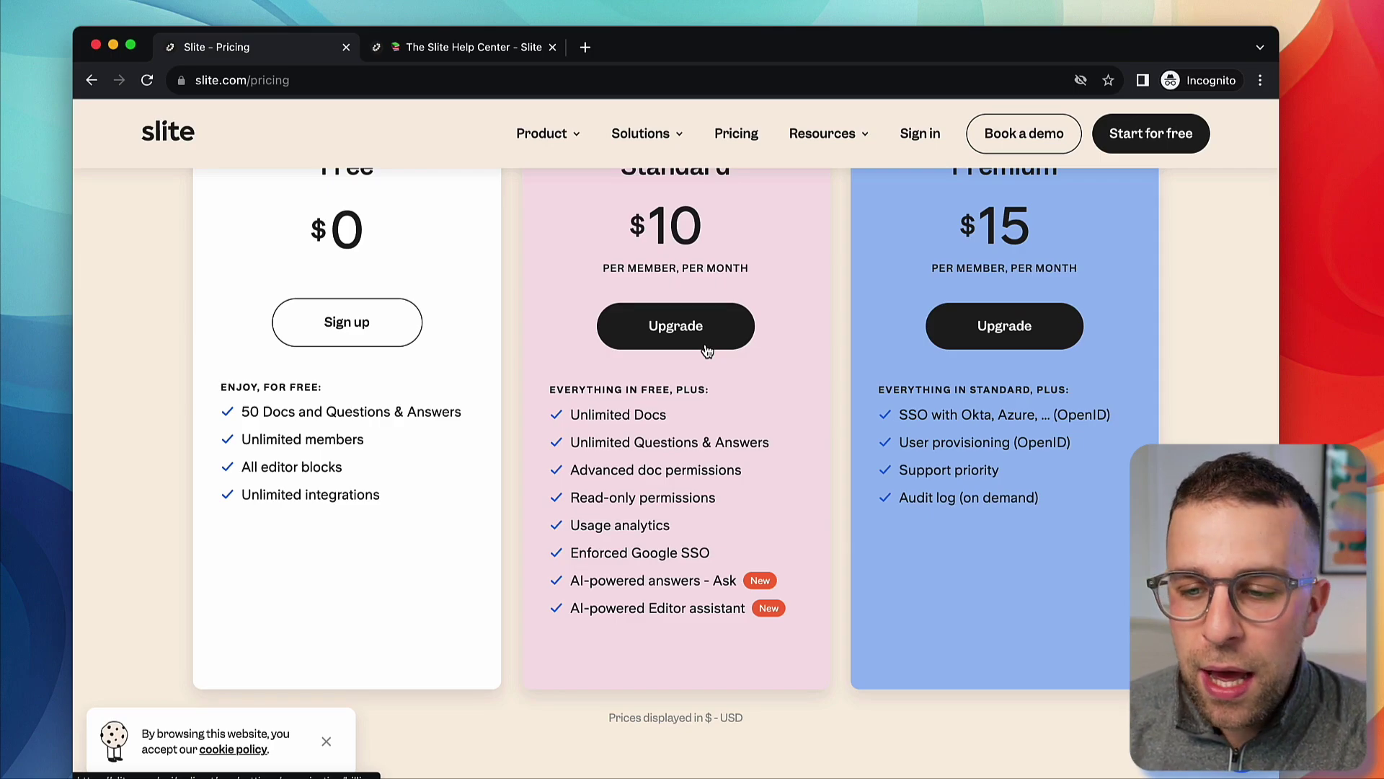
pyautogui.scroll(1, 706, 352)
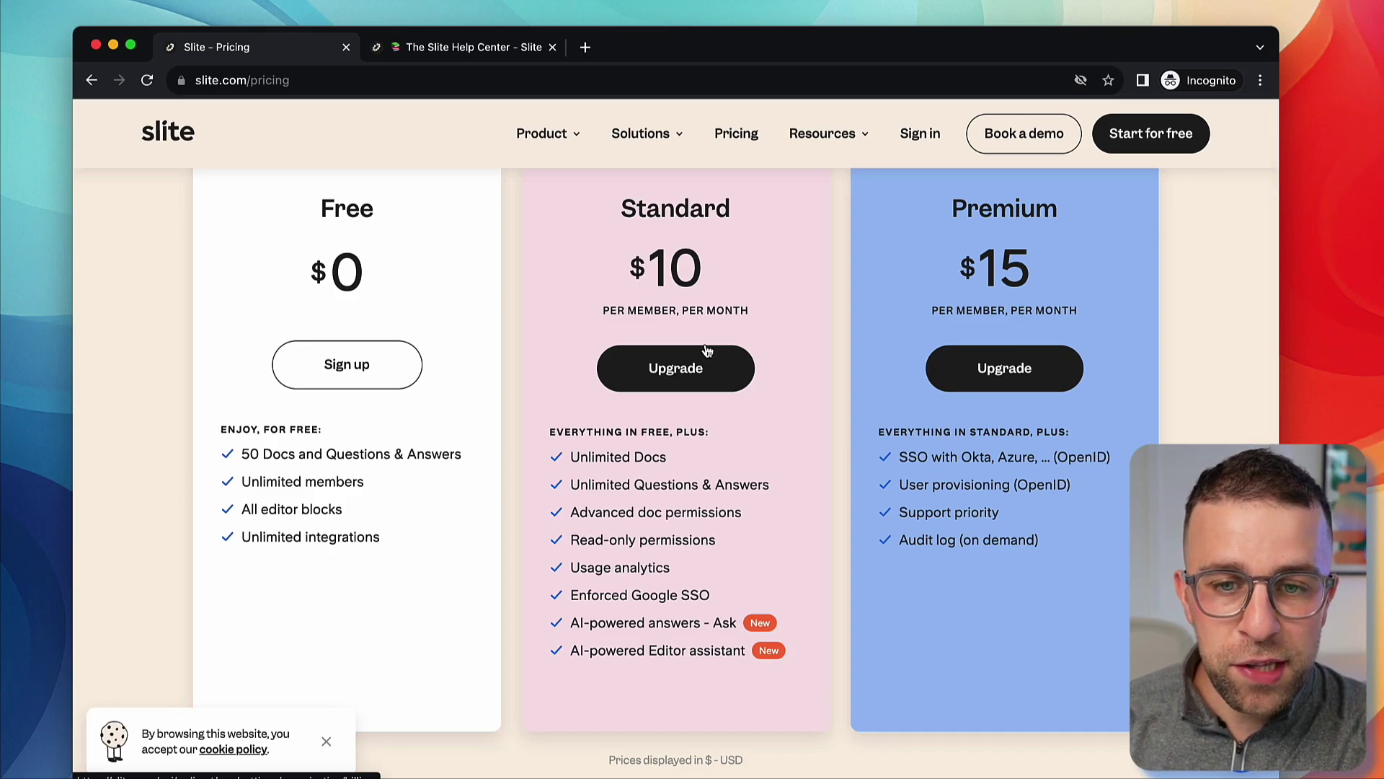
pyautogui.scroll(1, 706, 350)
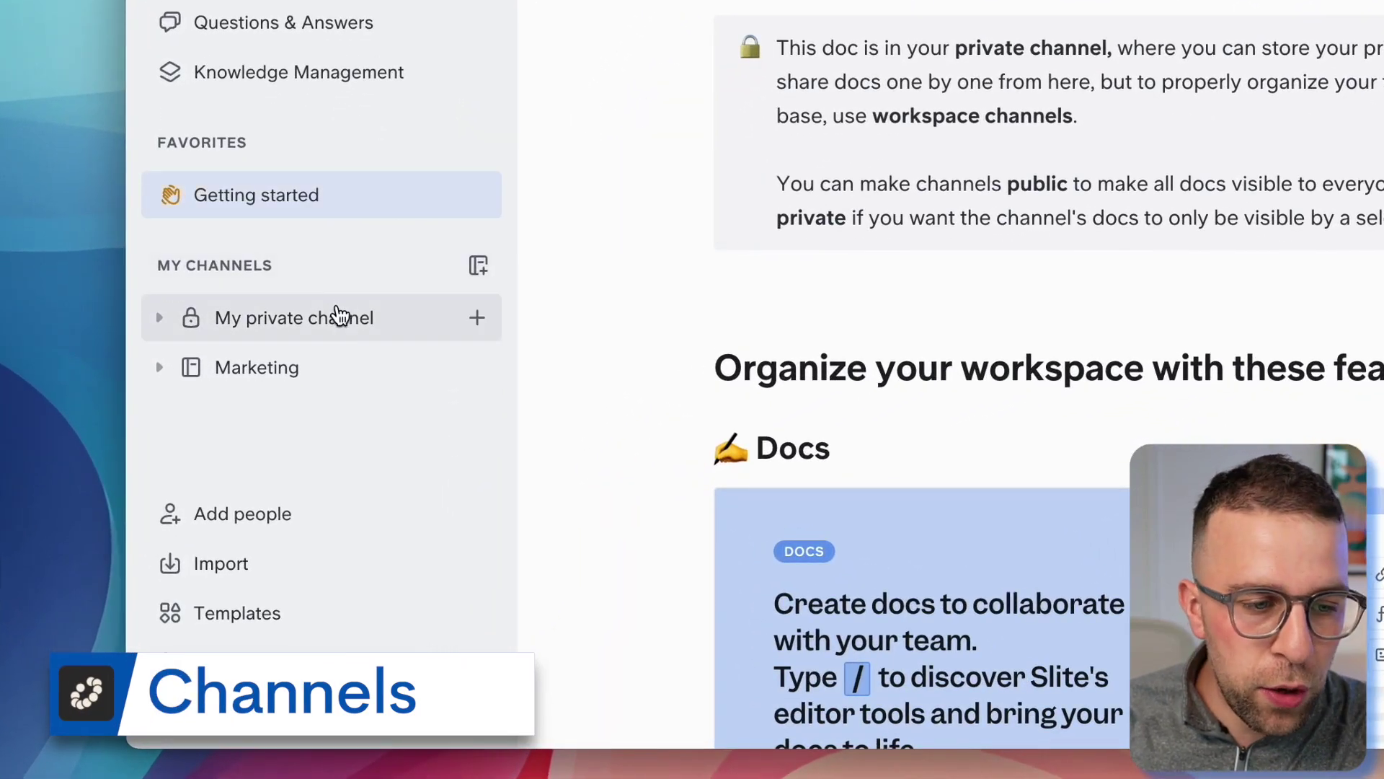
# Step: Open the Marketing channel page and bring up the block insert menu on its empty line
pyautogui.click(311, 431)
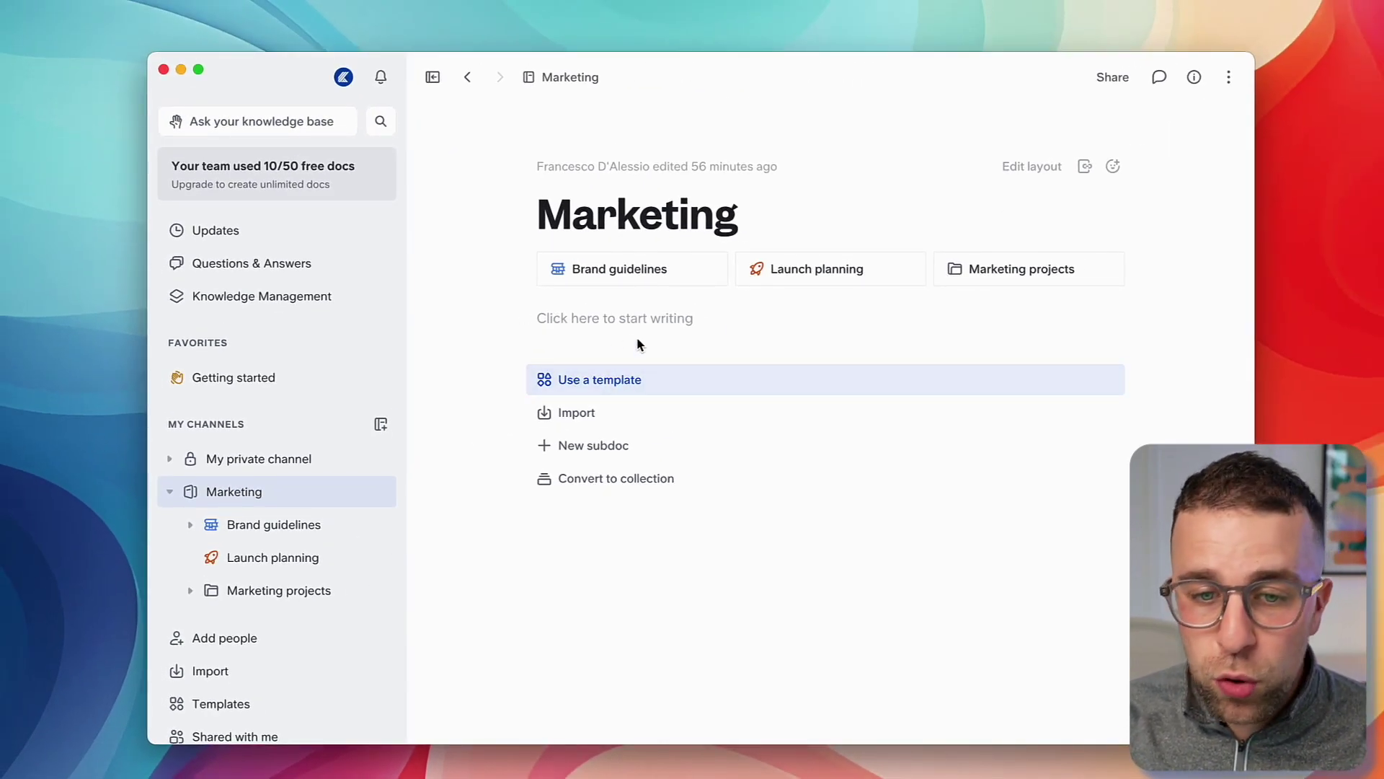
pyautogui.click(618, 320)
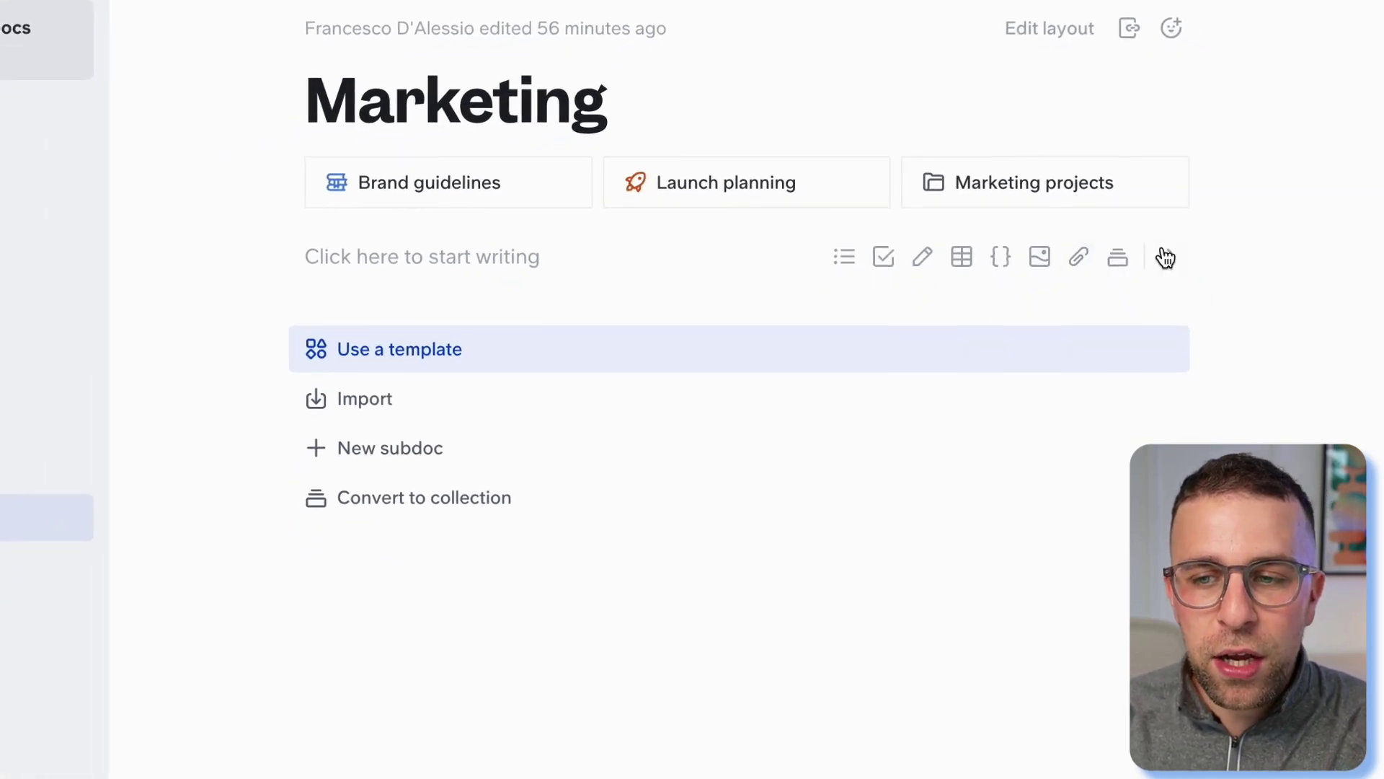
pyautogui.click(1165, 258)
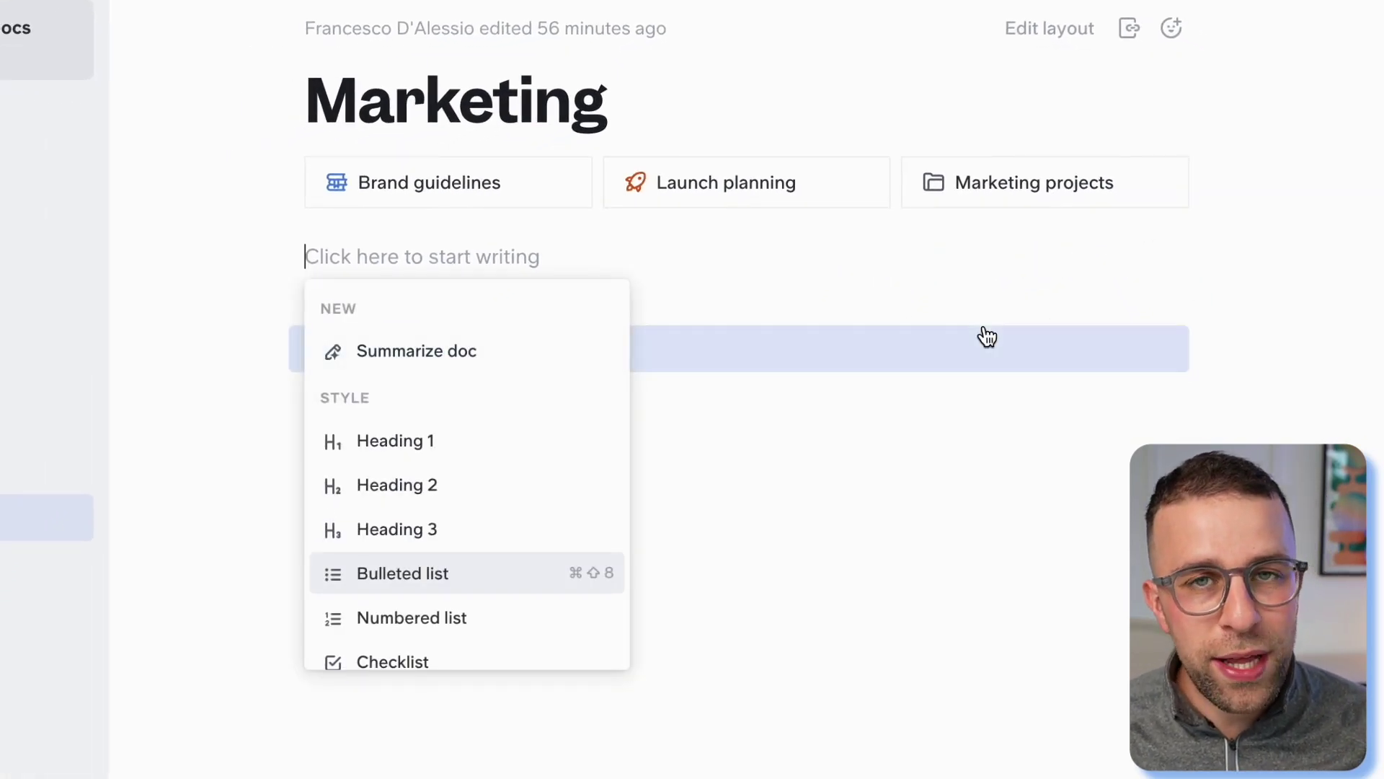
# Step: Scroll through the insert menu's styles, uploads and embeds options
pyautogui.scroll(-5, 556, 528)
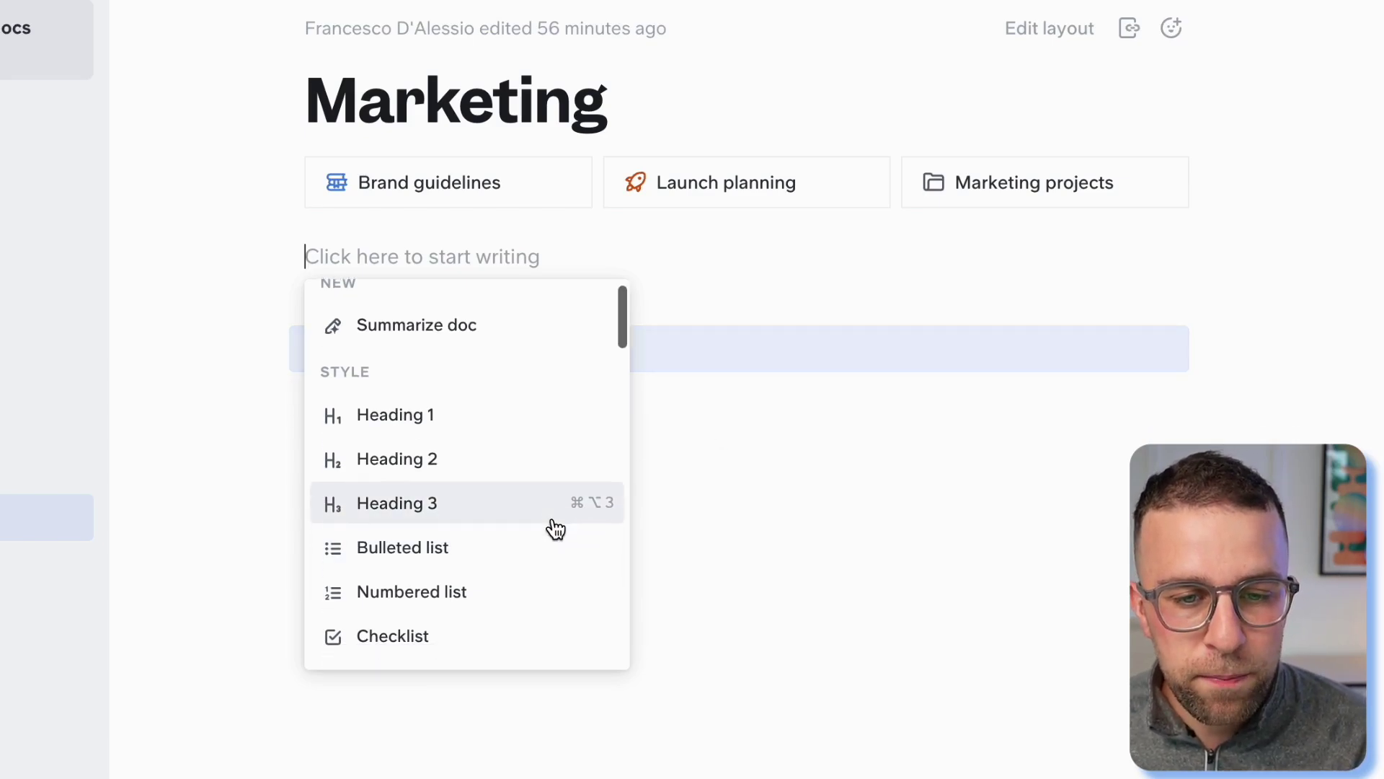
pyautogui.scroll(-4, 552, 526)
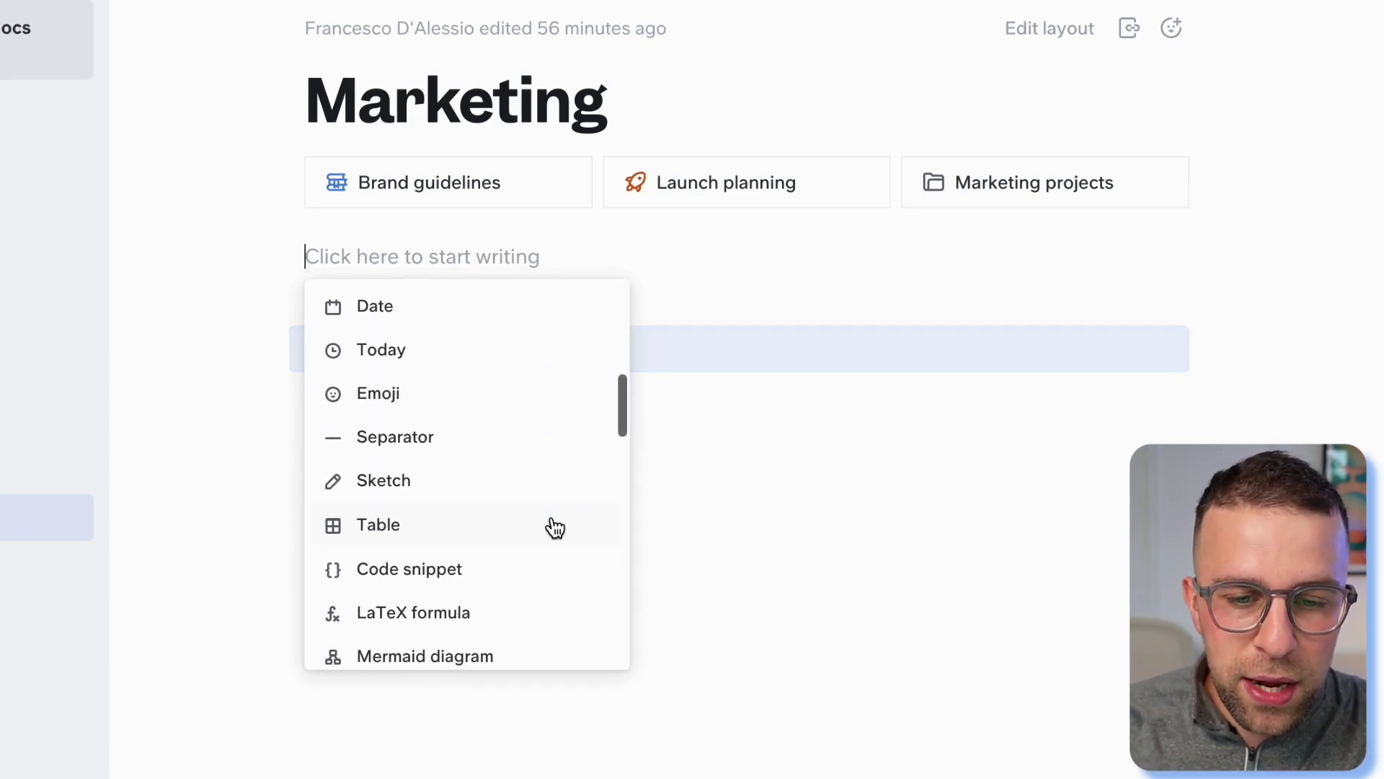
pyautogui.scroll(-5, 460, 503)
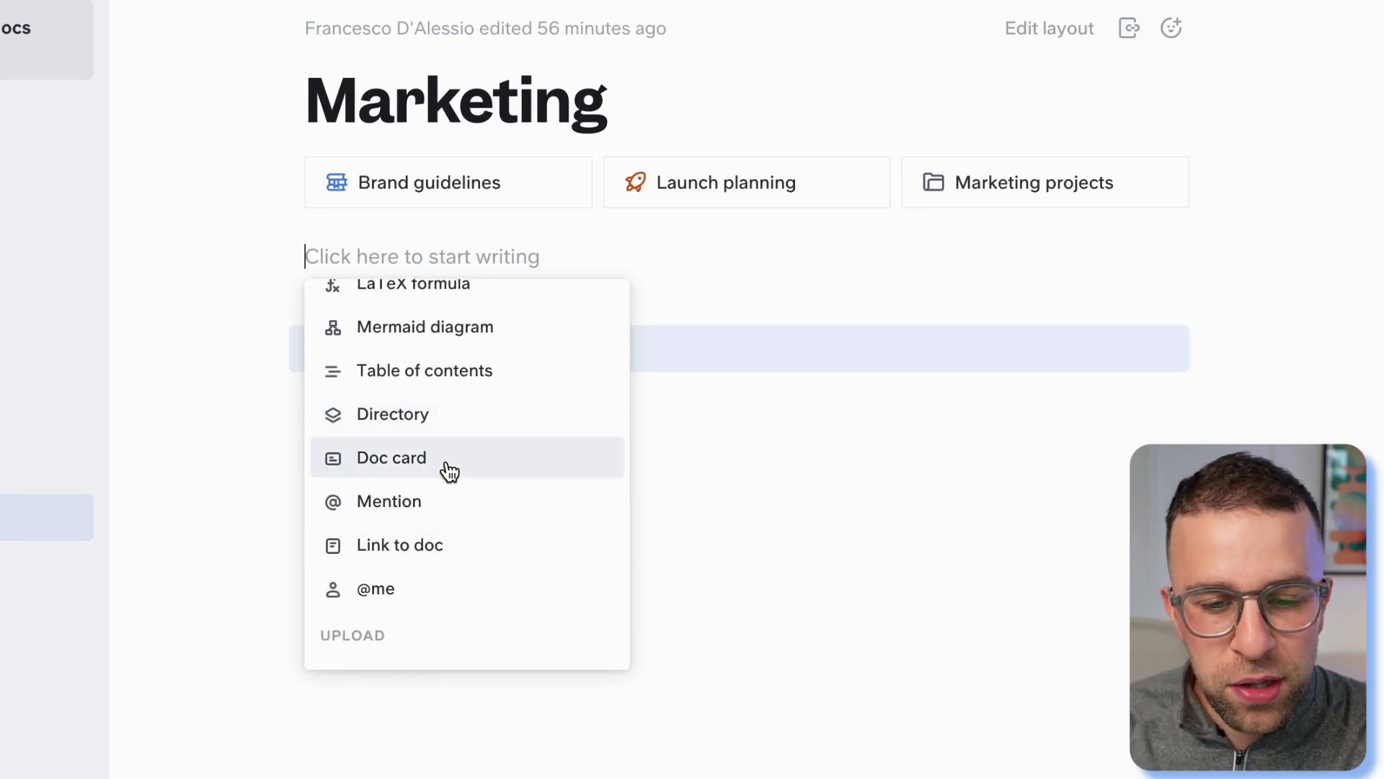
pyautogui.scroll(-3, 447, 469)
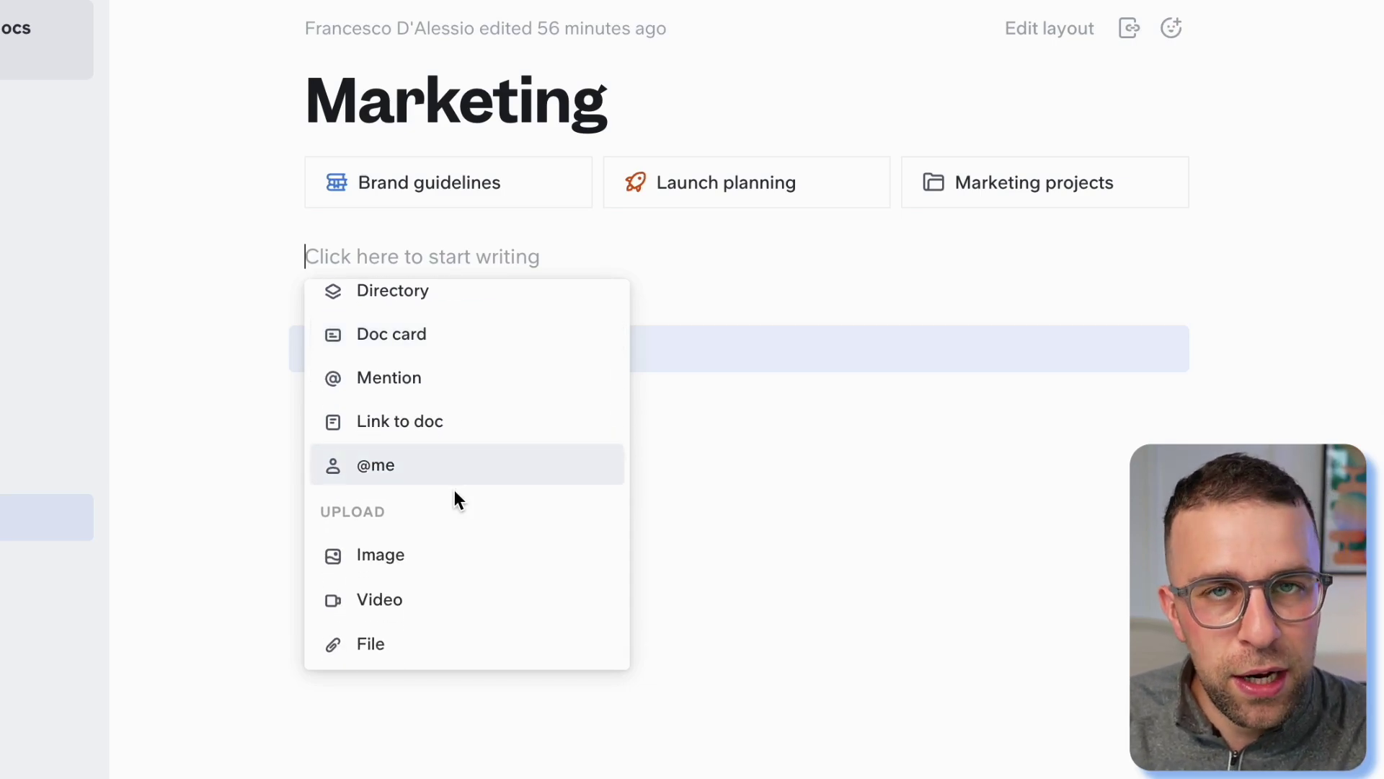
pyautogui.scroll(-1, 456, 493)
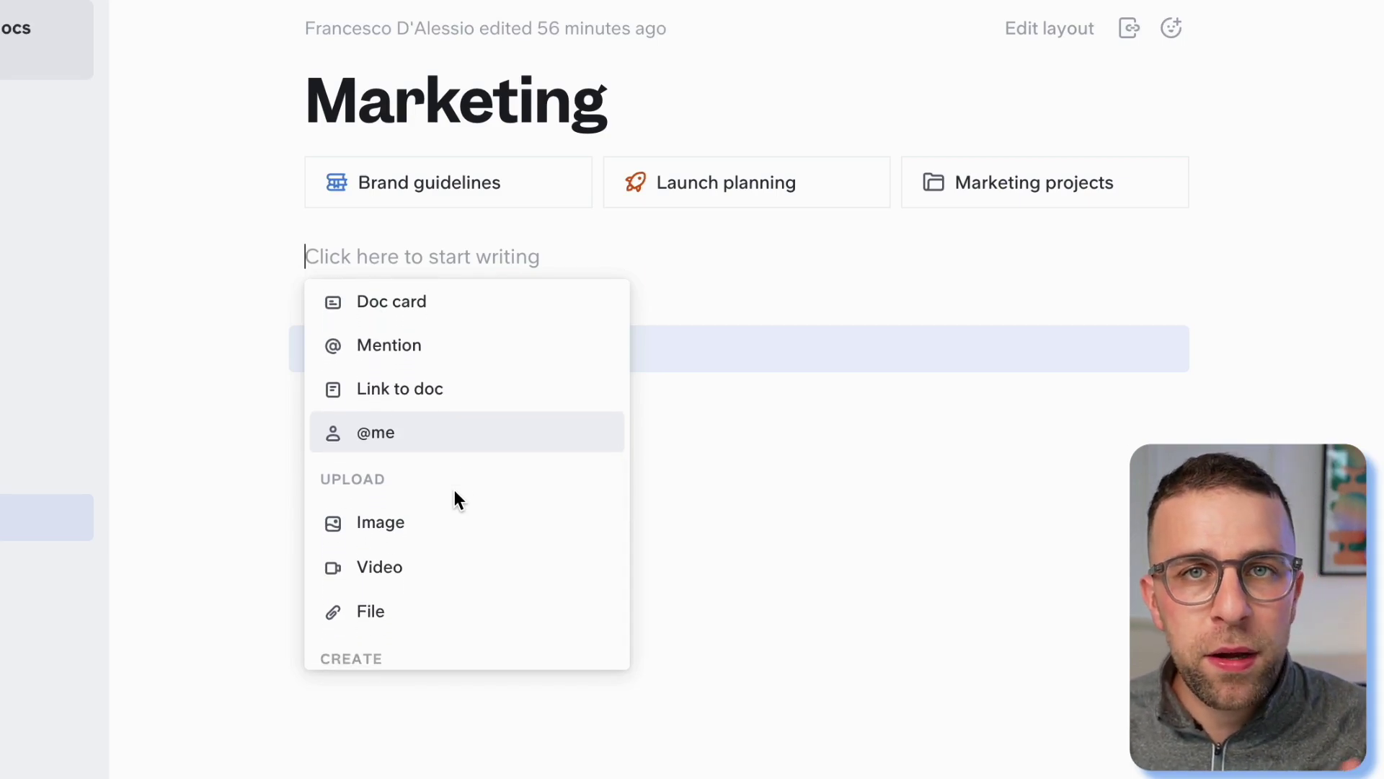
pyautogui.scroll(-5, 456, 497)
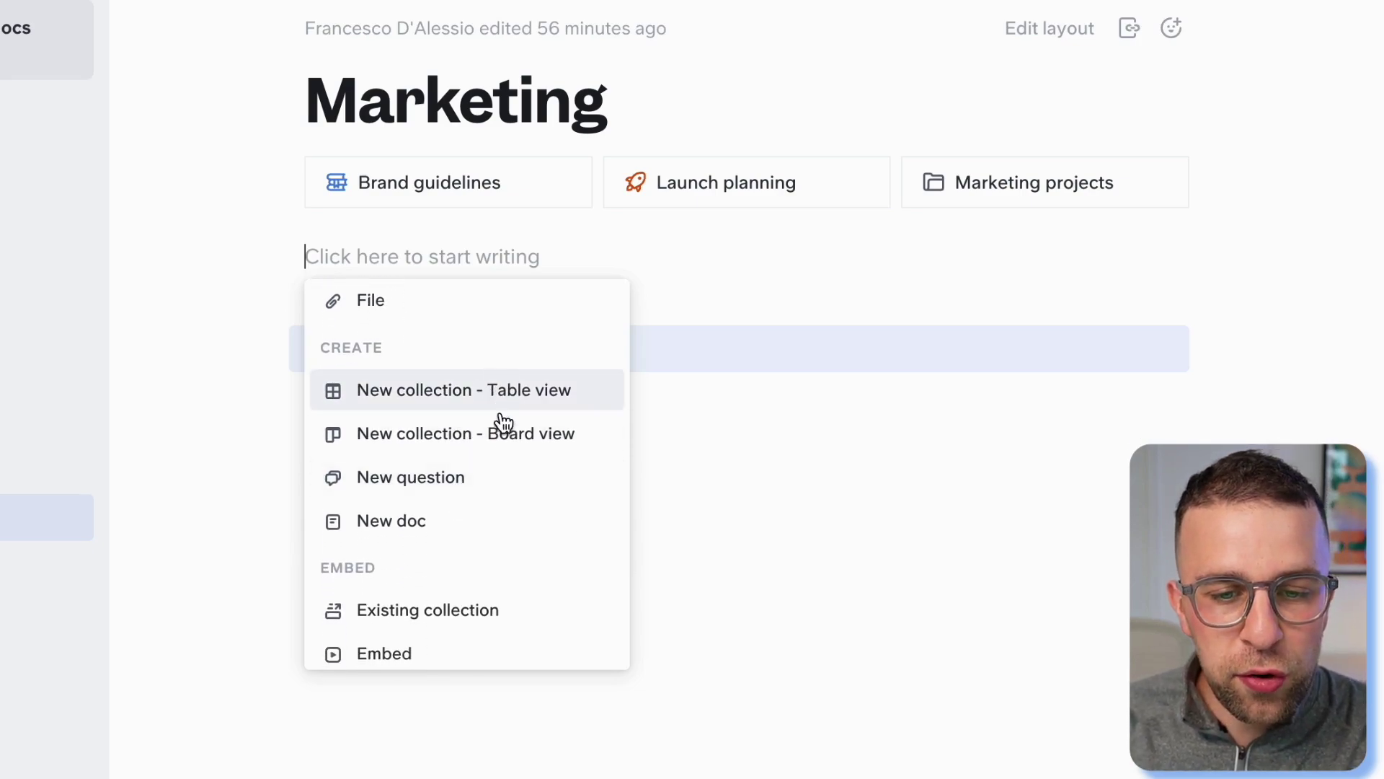
pyautogui.scroll(-2, 490, 490)
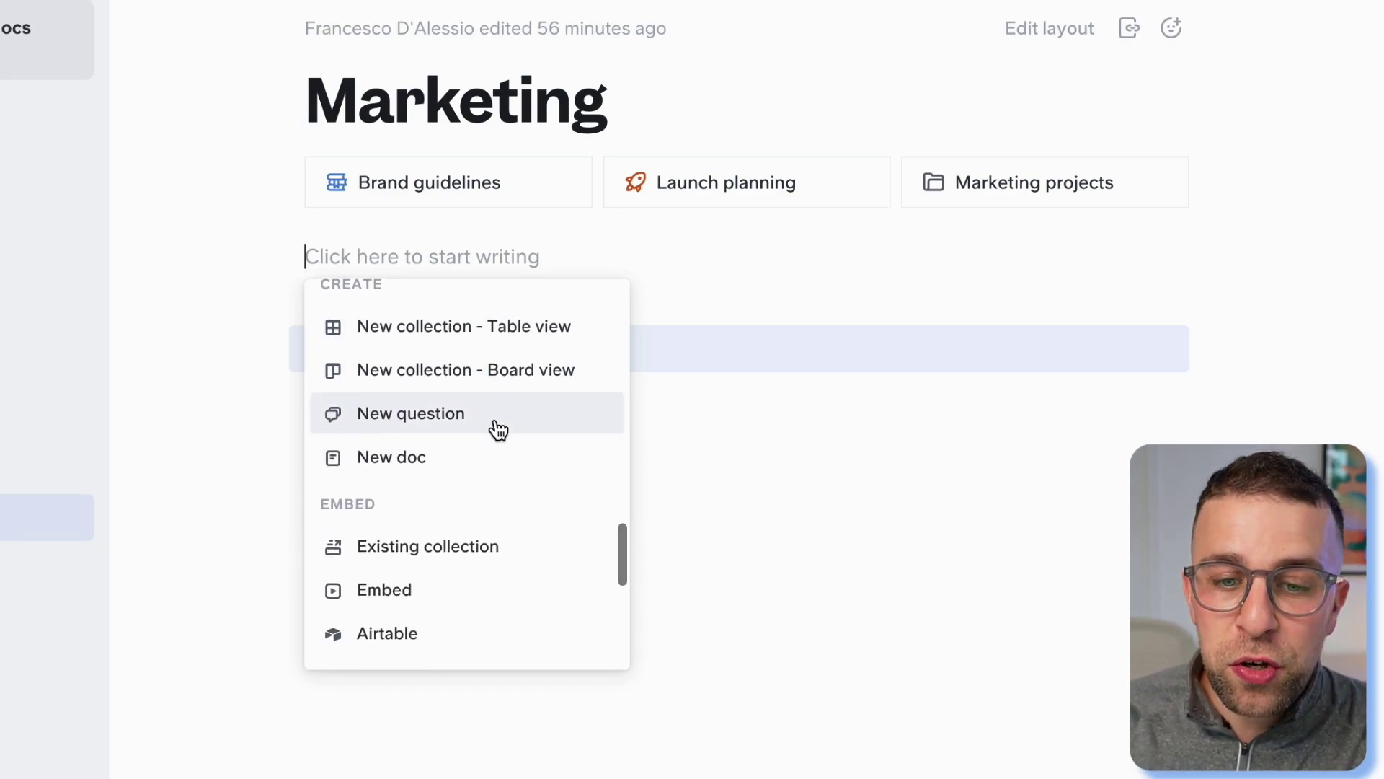
pyautogui.scroll(-3, 495, 459)
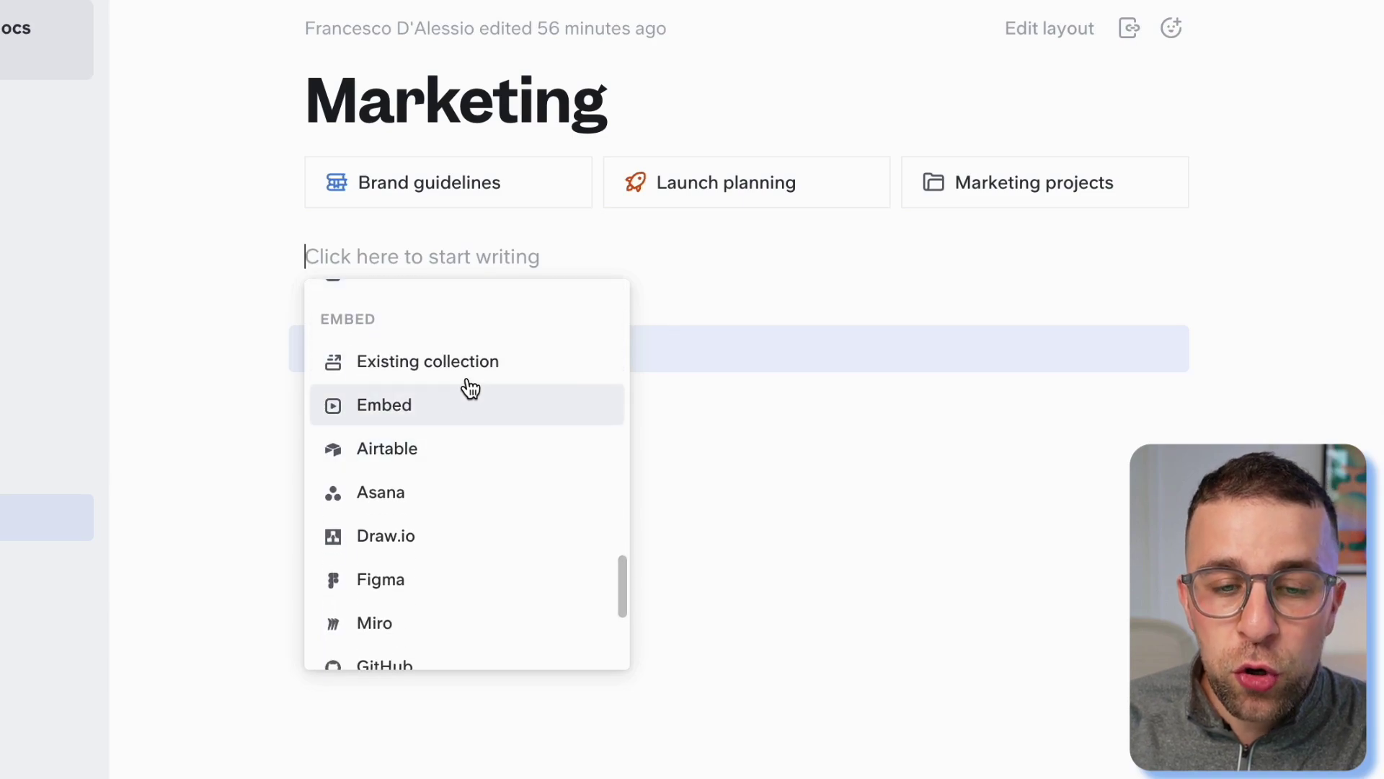
pyautogui.scroll(-4, 489, 537)
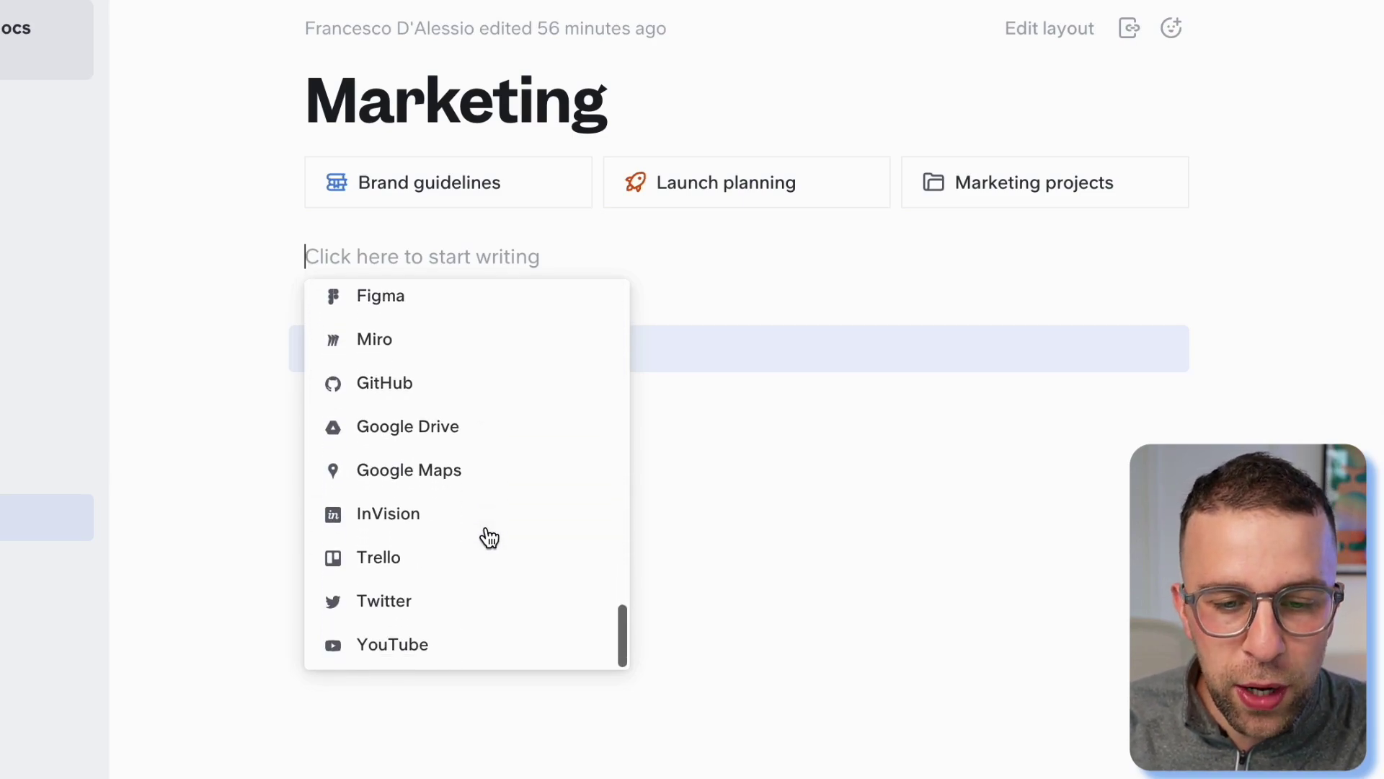
pyautogui.scroll(5, 489, 537)
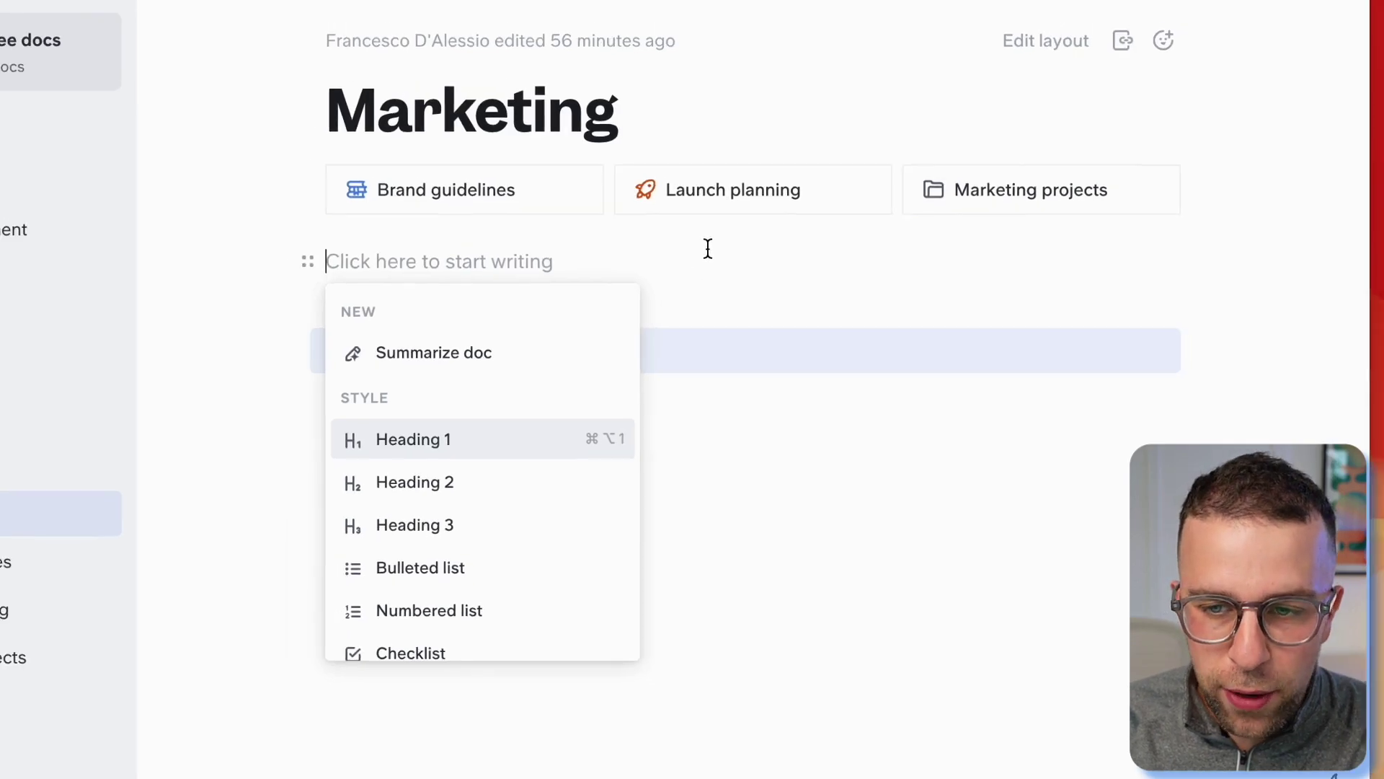
pyautogui.click(469, 194)
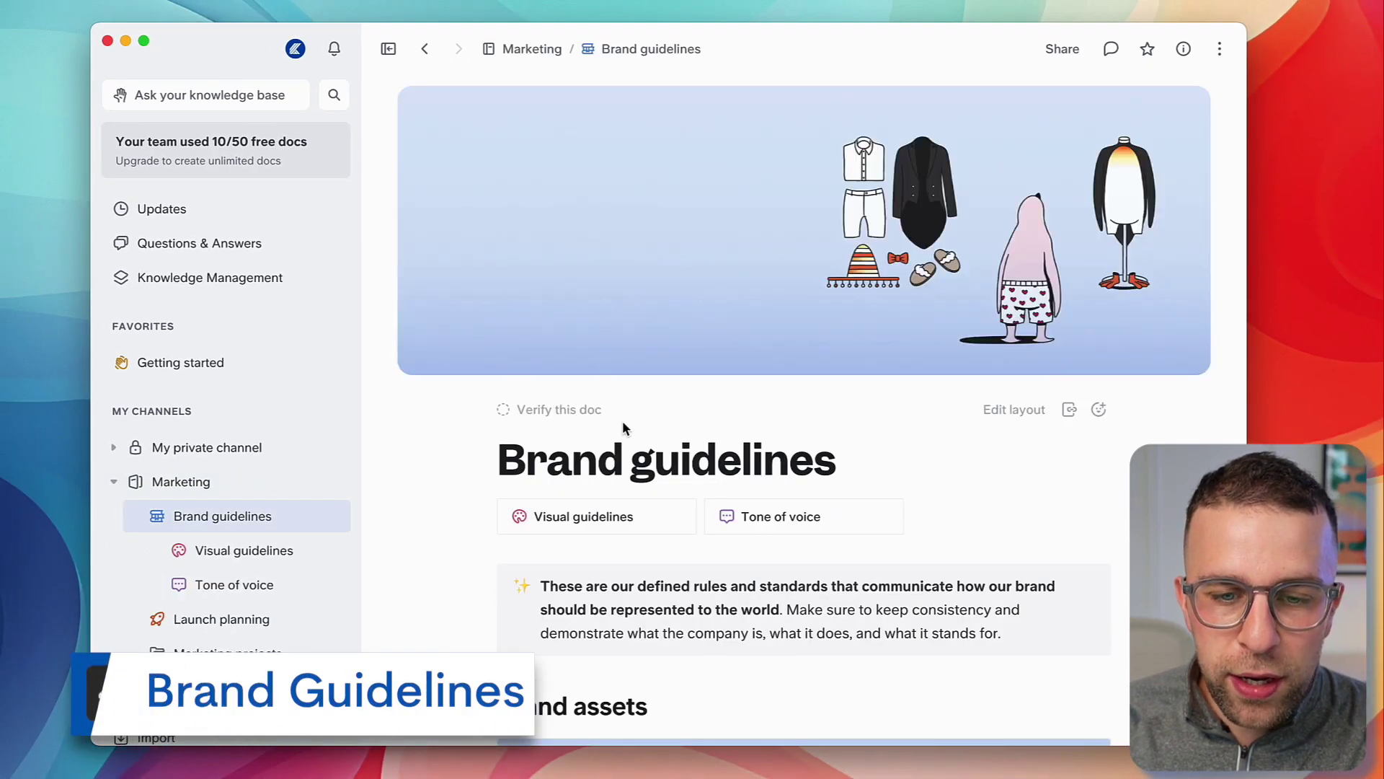
pyautogui.scroll(-5, 623, 425)
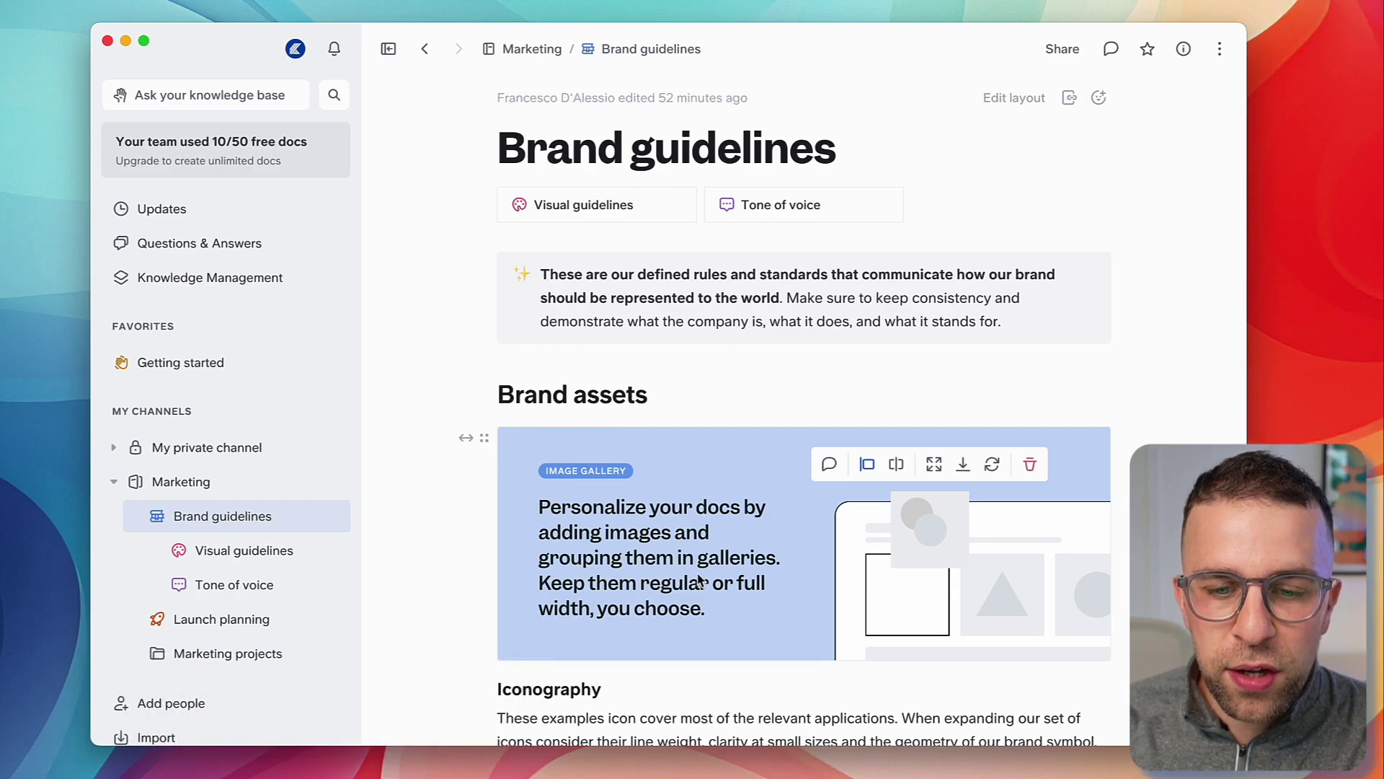
pyautogui.scroll(-3, 697, 580)
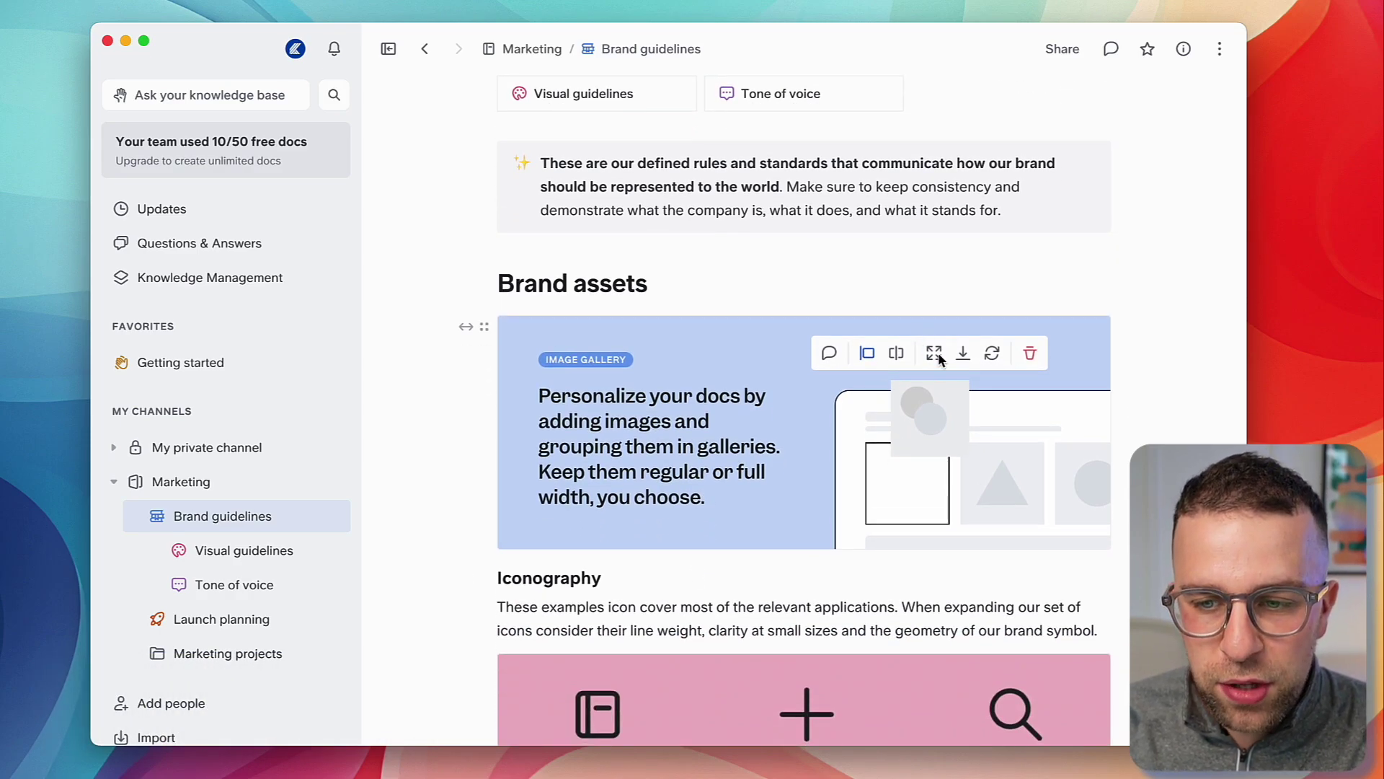
pyautogui.scroll(-10, 736, 529)
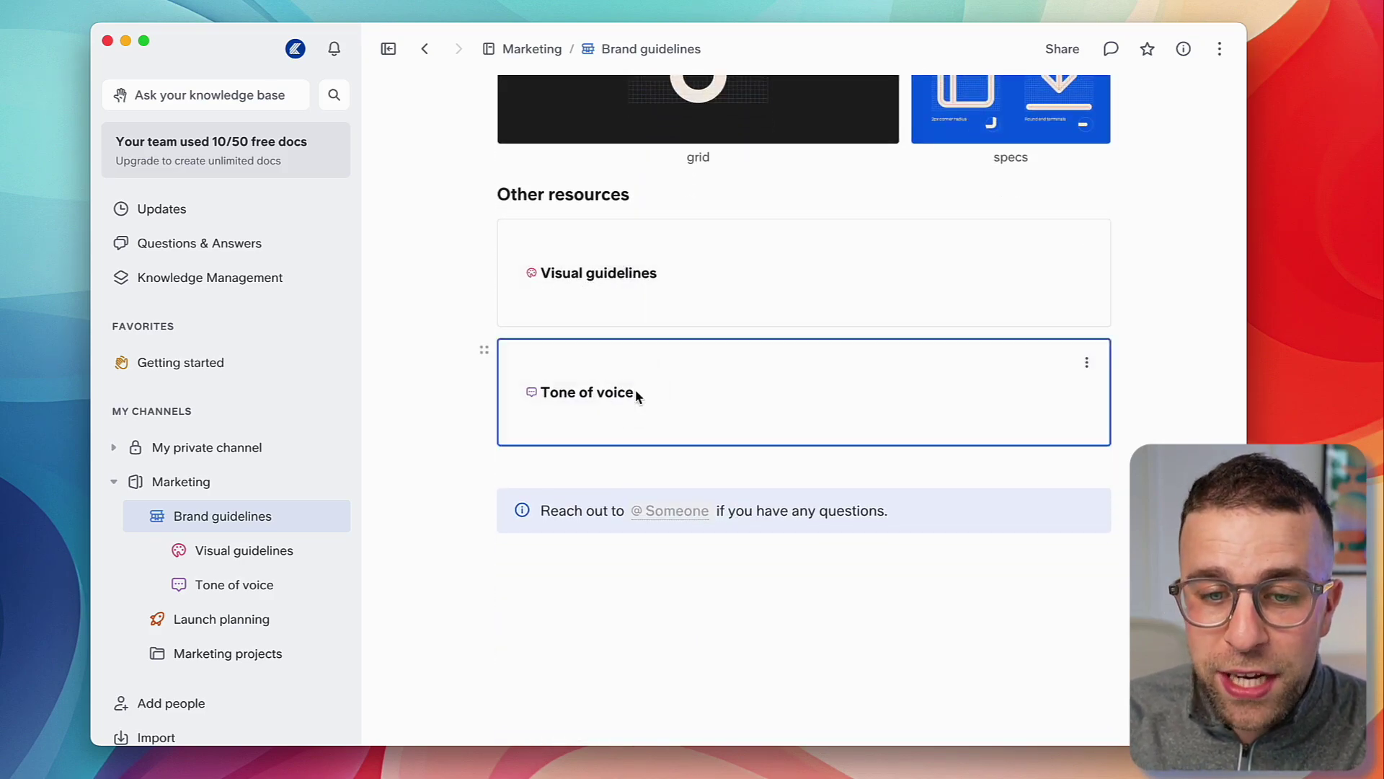
pyautogui.click(638, 355)
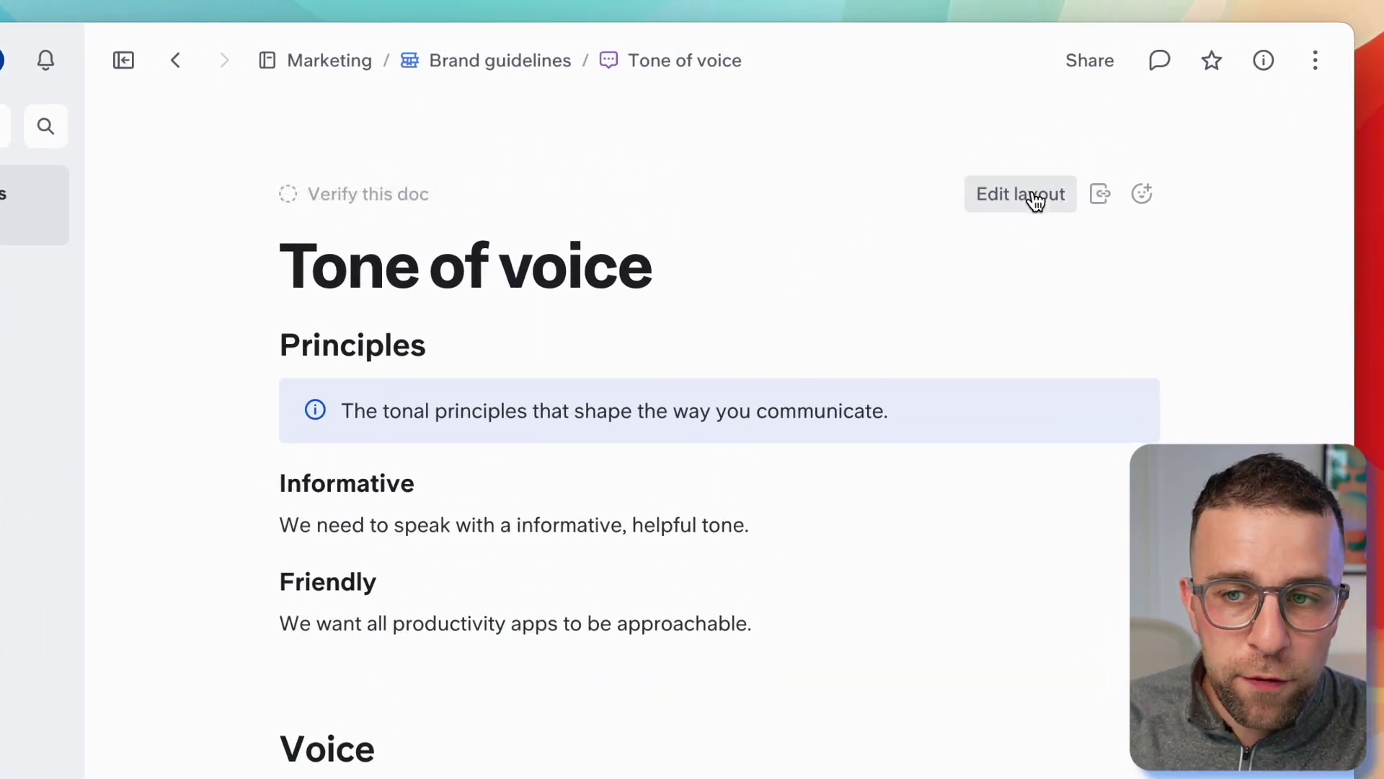
pyautogui.click(1036, 196)
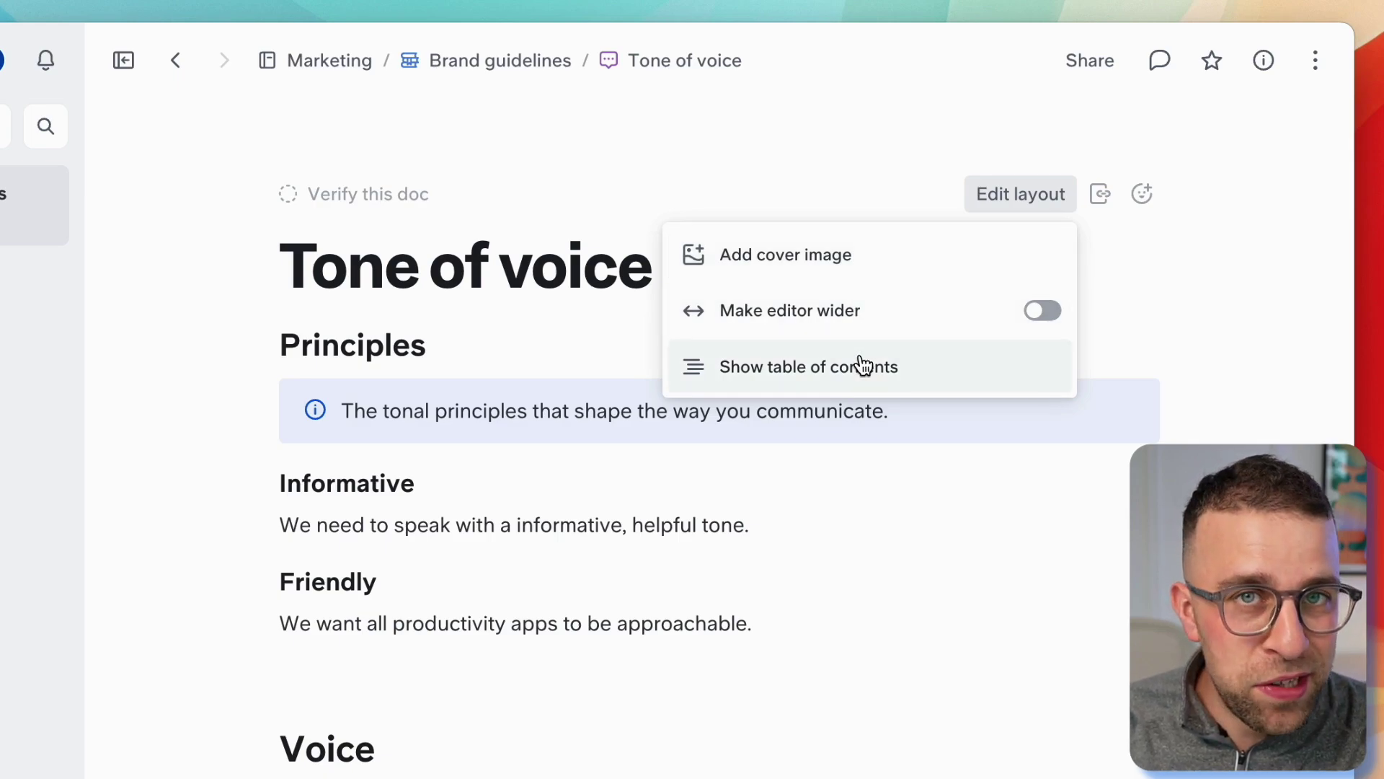
pyautogui.click(811, 186)
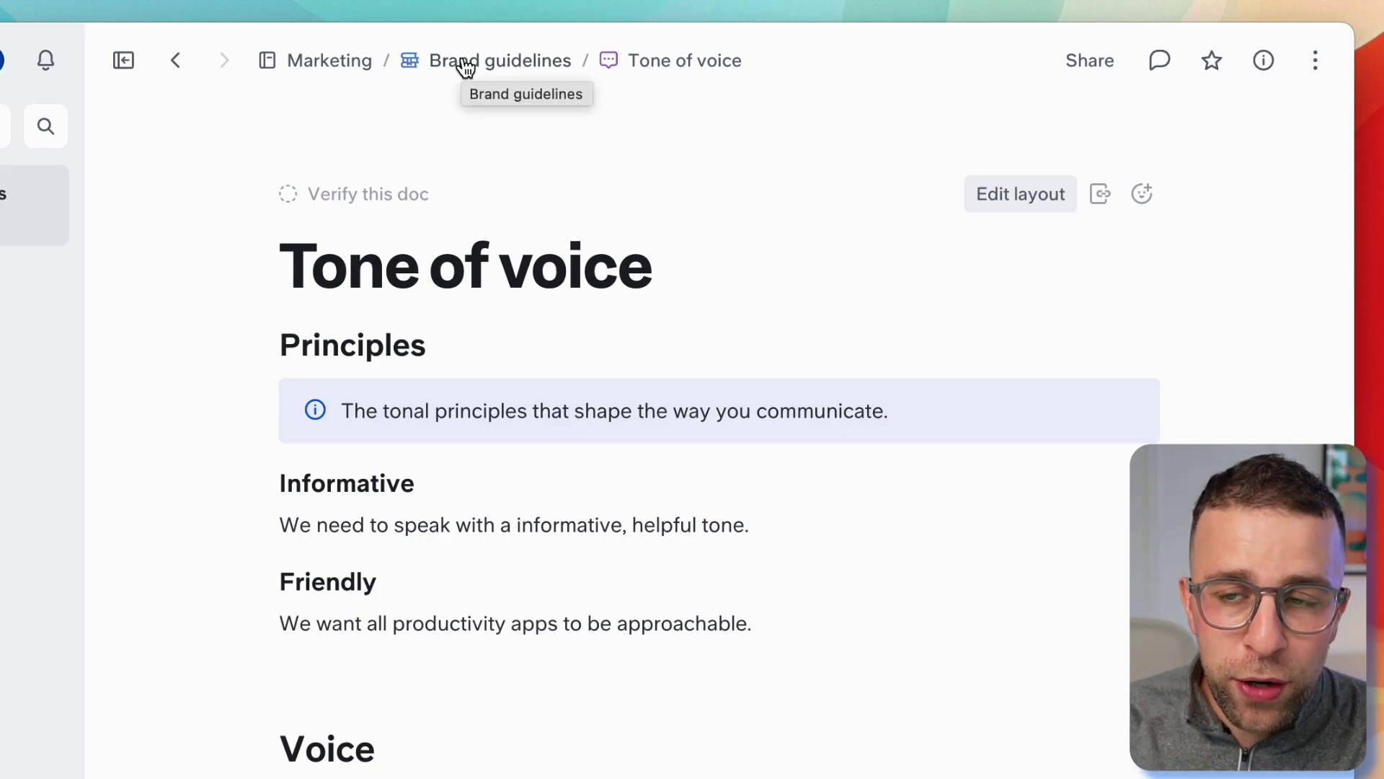
pyautogui.click(1166, 65)
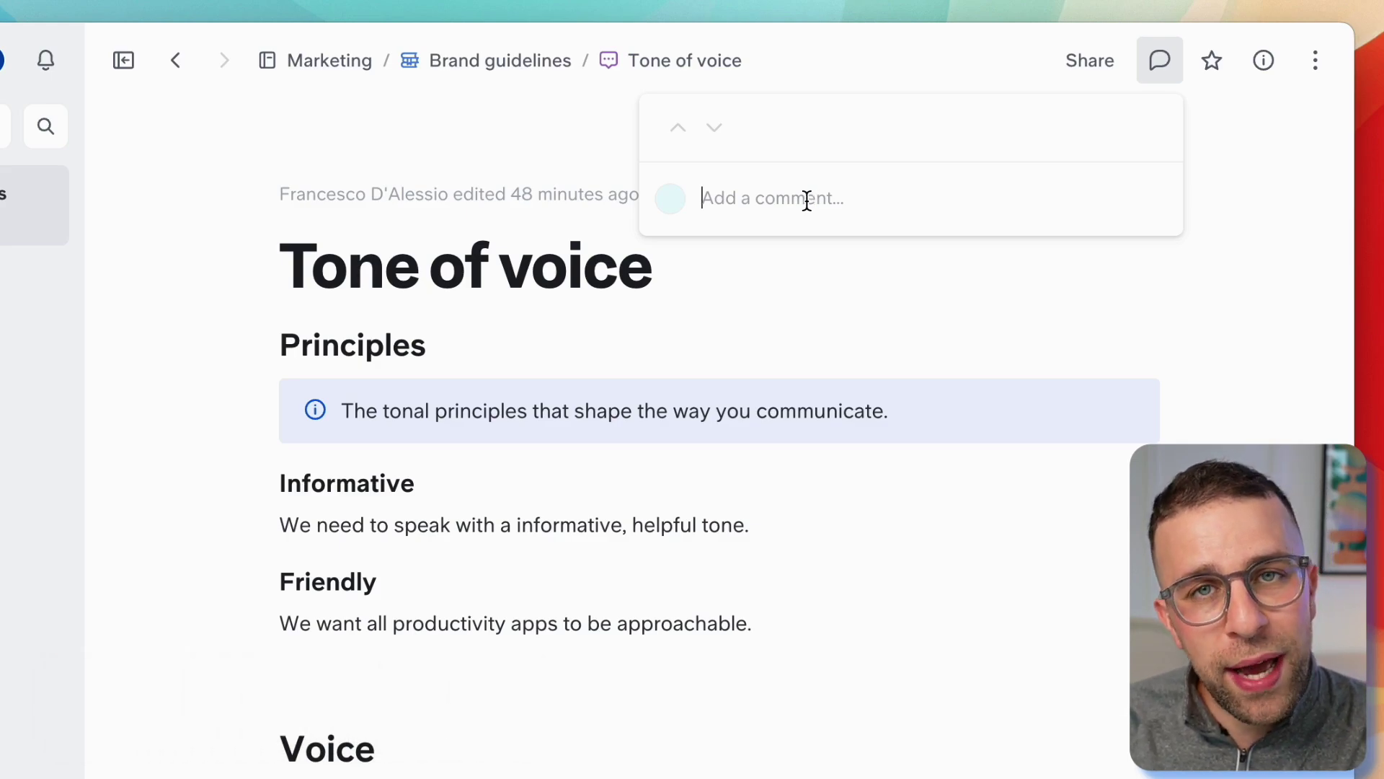
pyautogui.click(750, 535)
pyautogui.click(786, 631)
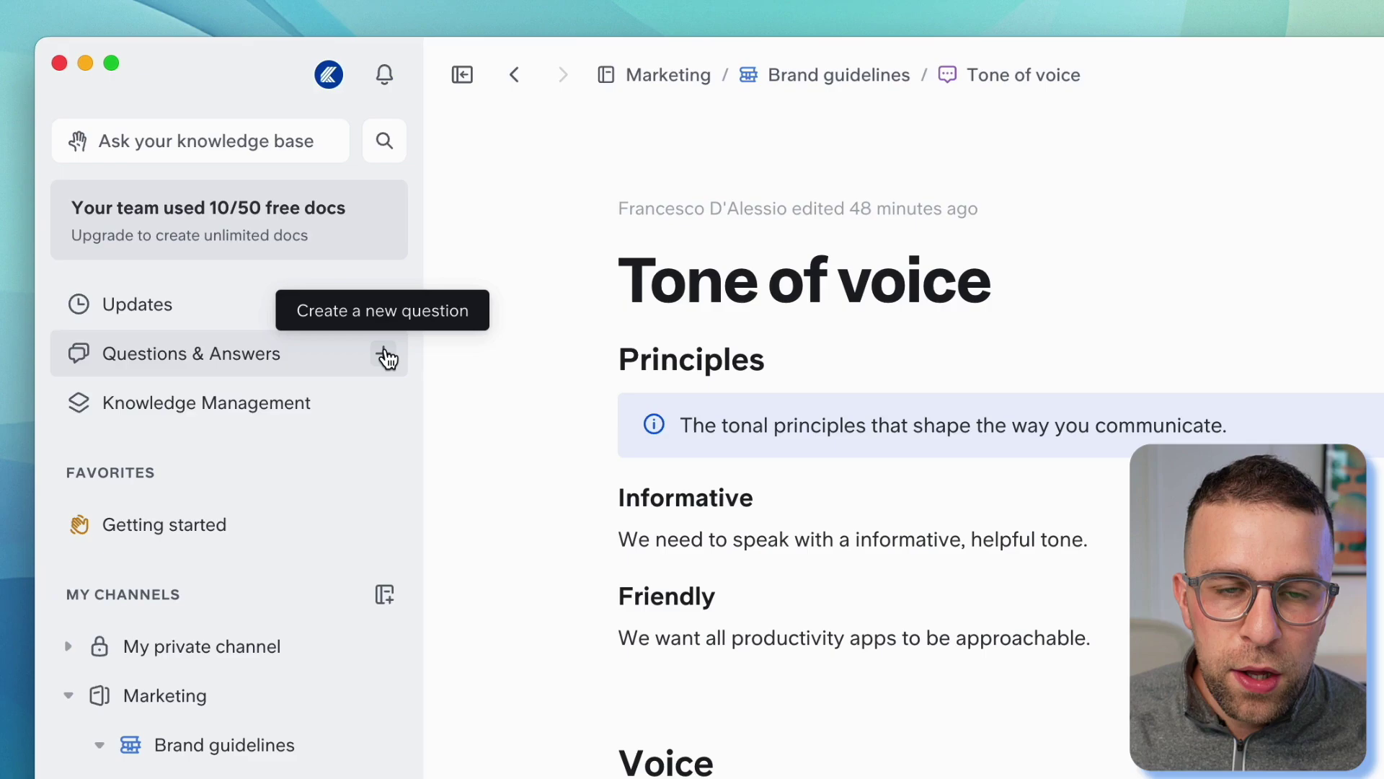
# Step: Publish the question 'What's the best place to eat near the office?' without setting a due date
pyautogui.click(384, 356)
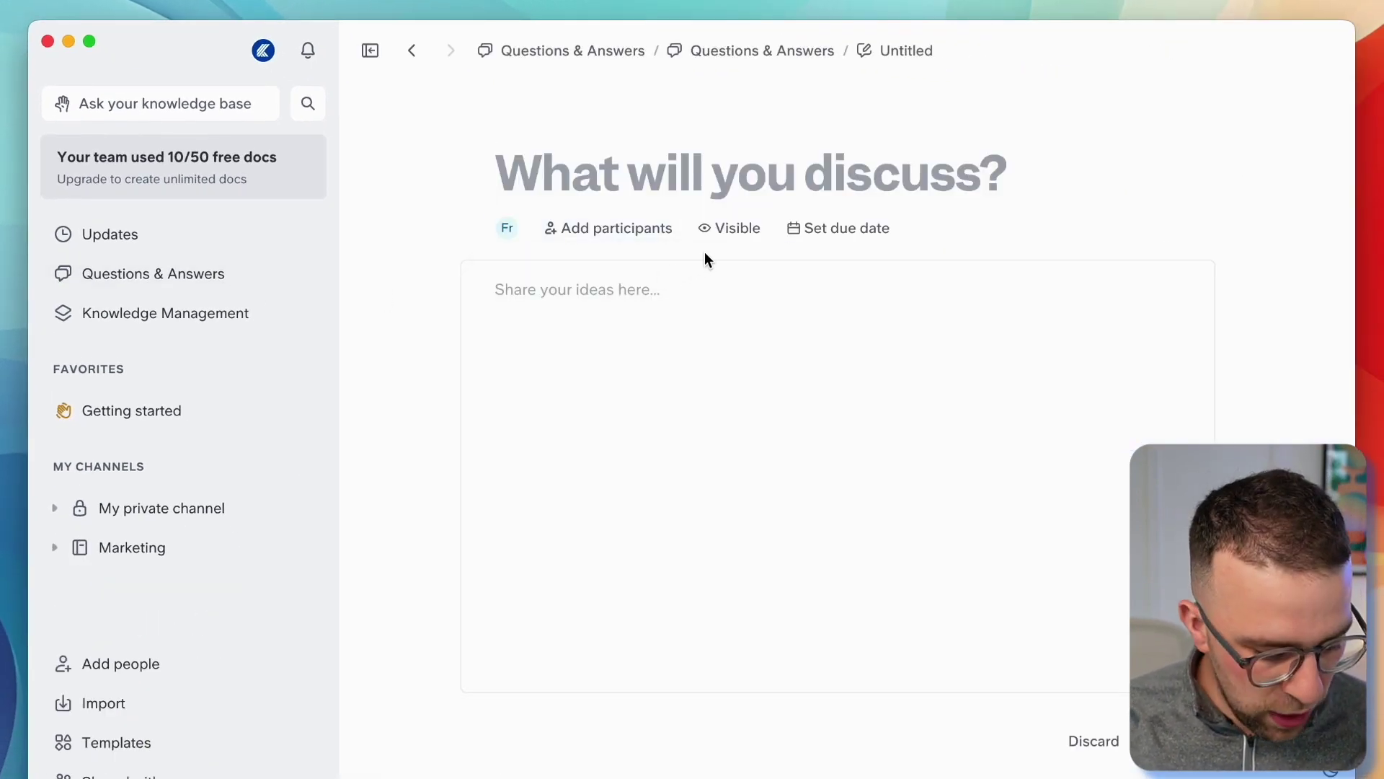
pyautogui.write('Wh')
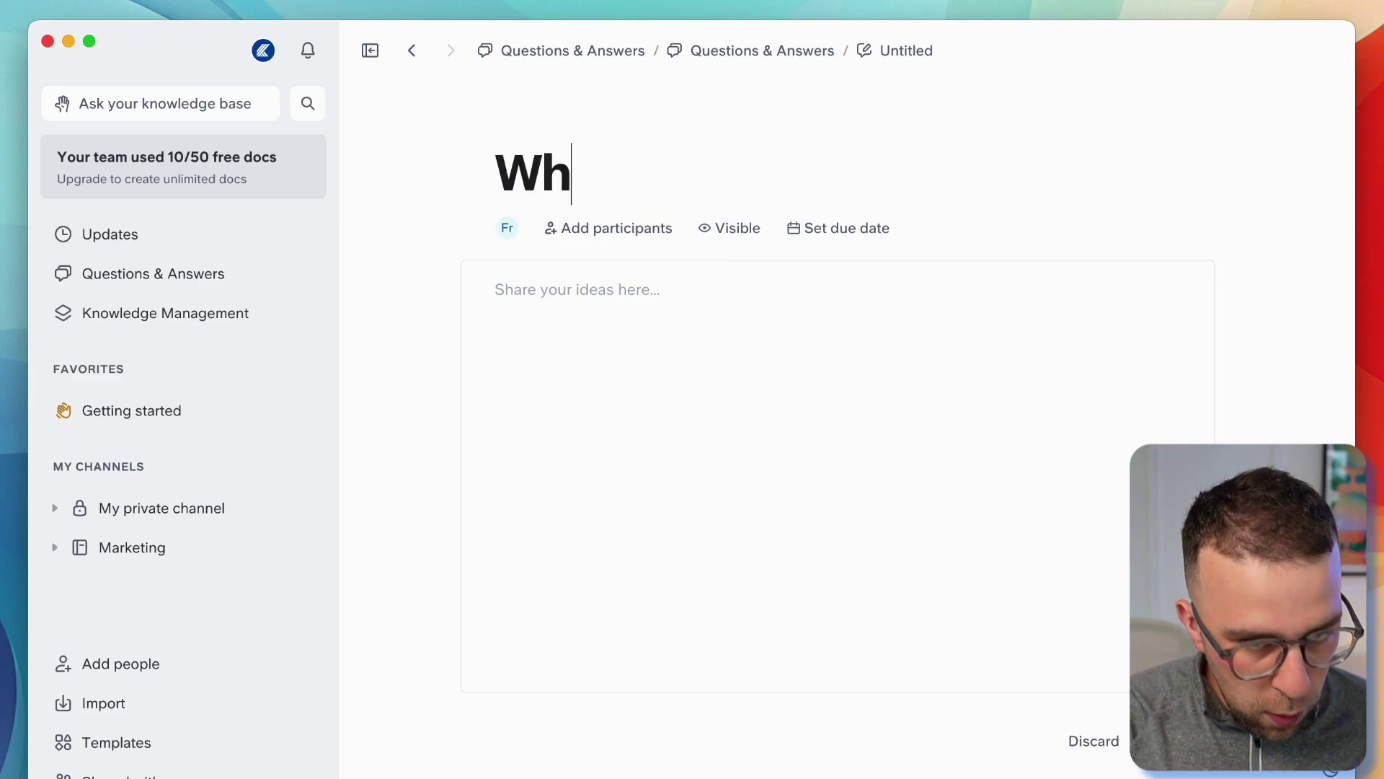
pyautogui.write("at's the best ")
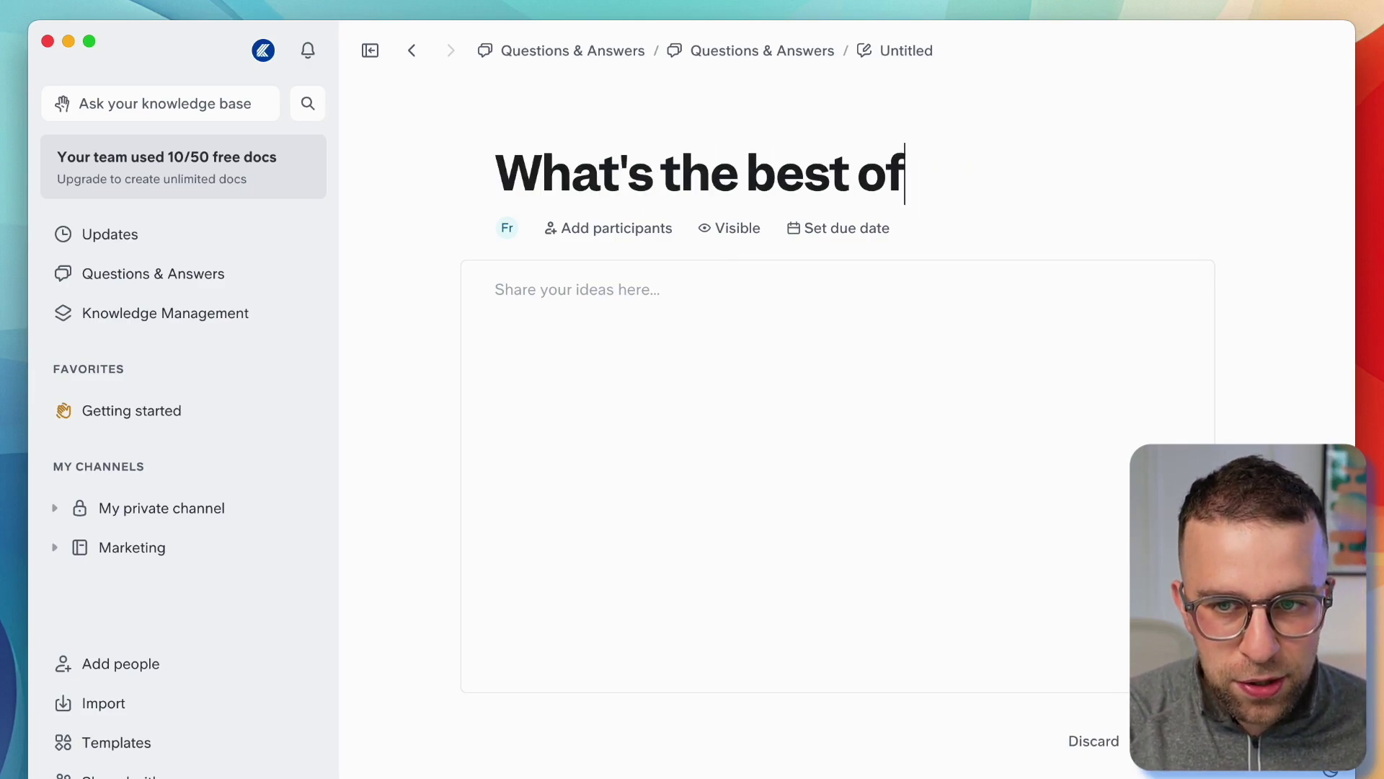
pyautogui.write('pla')
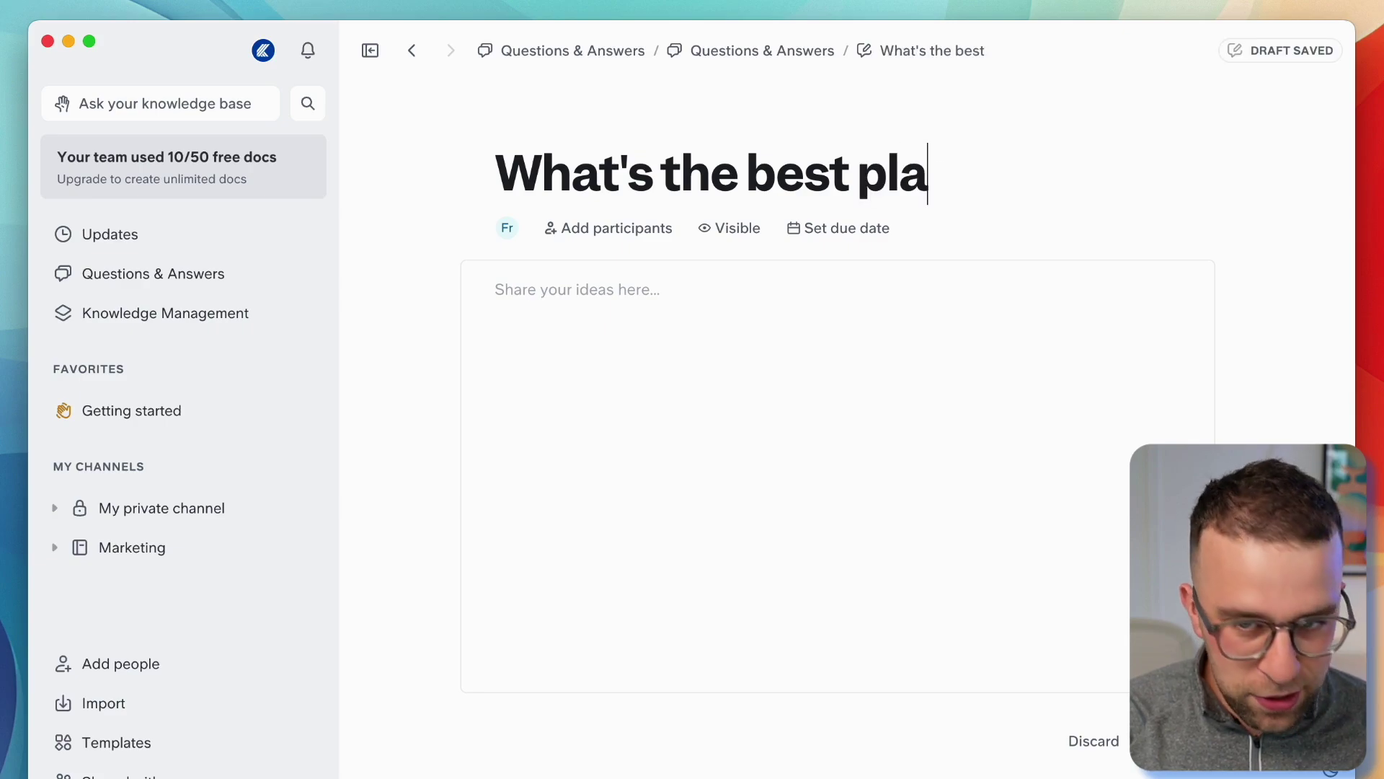
pyautogui.write('ce to eat near th')
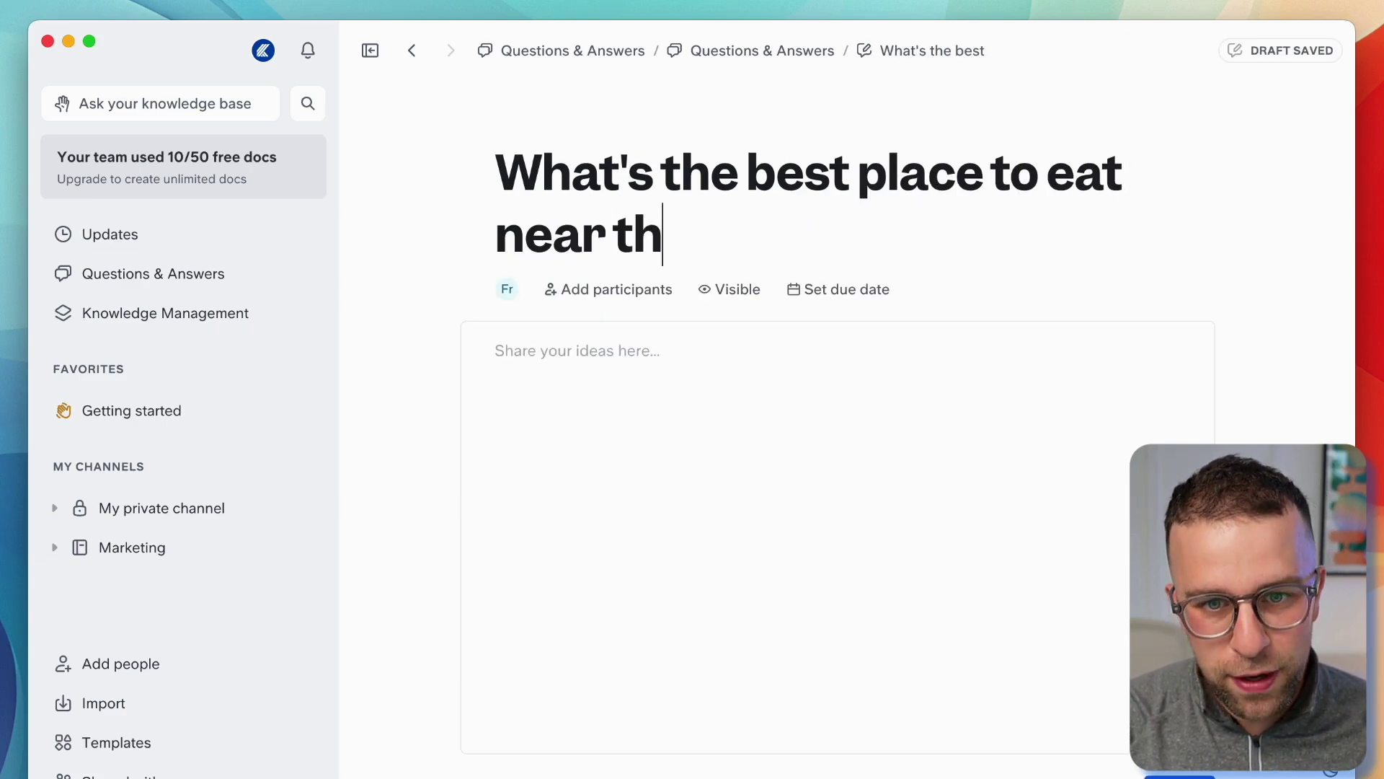
pyautogui.write('e office?')
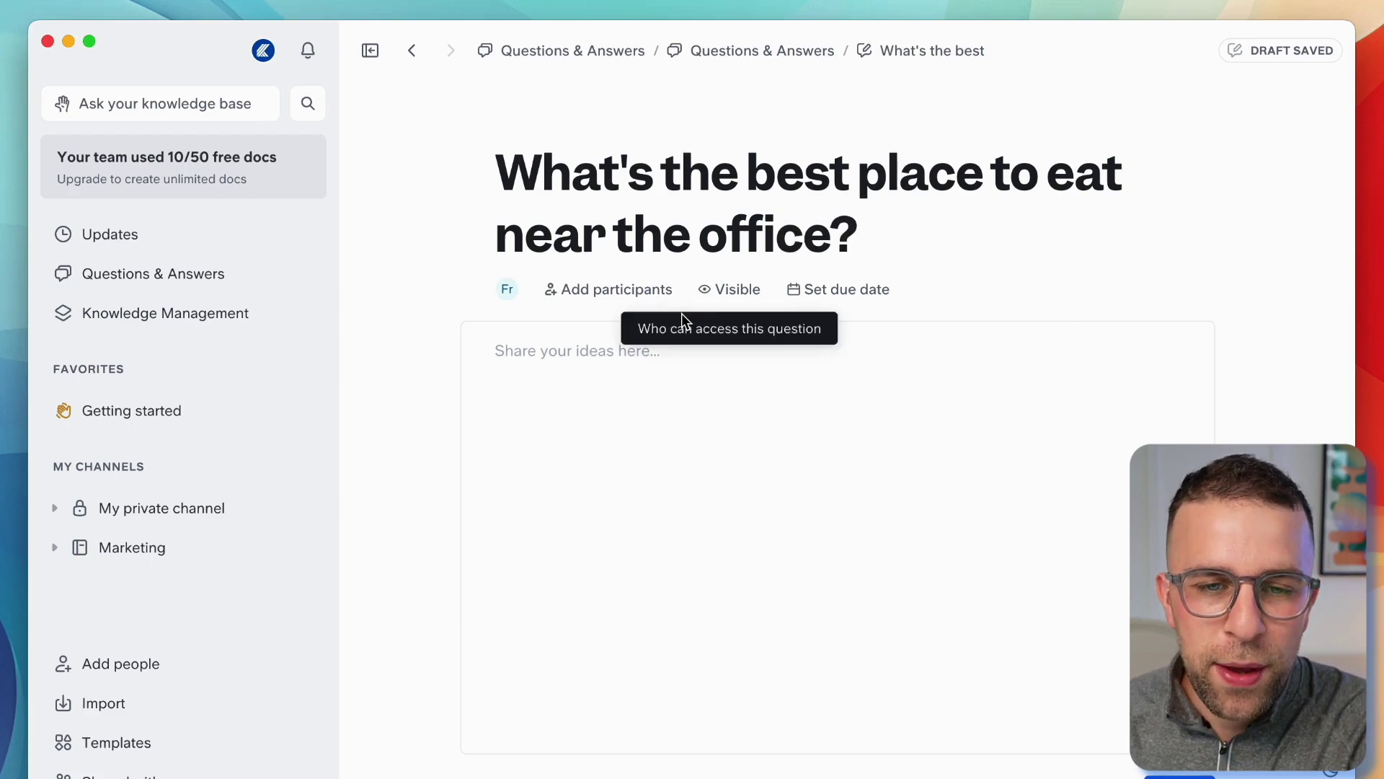
pyautogui.click(658, 292)
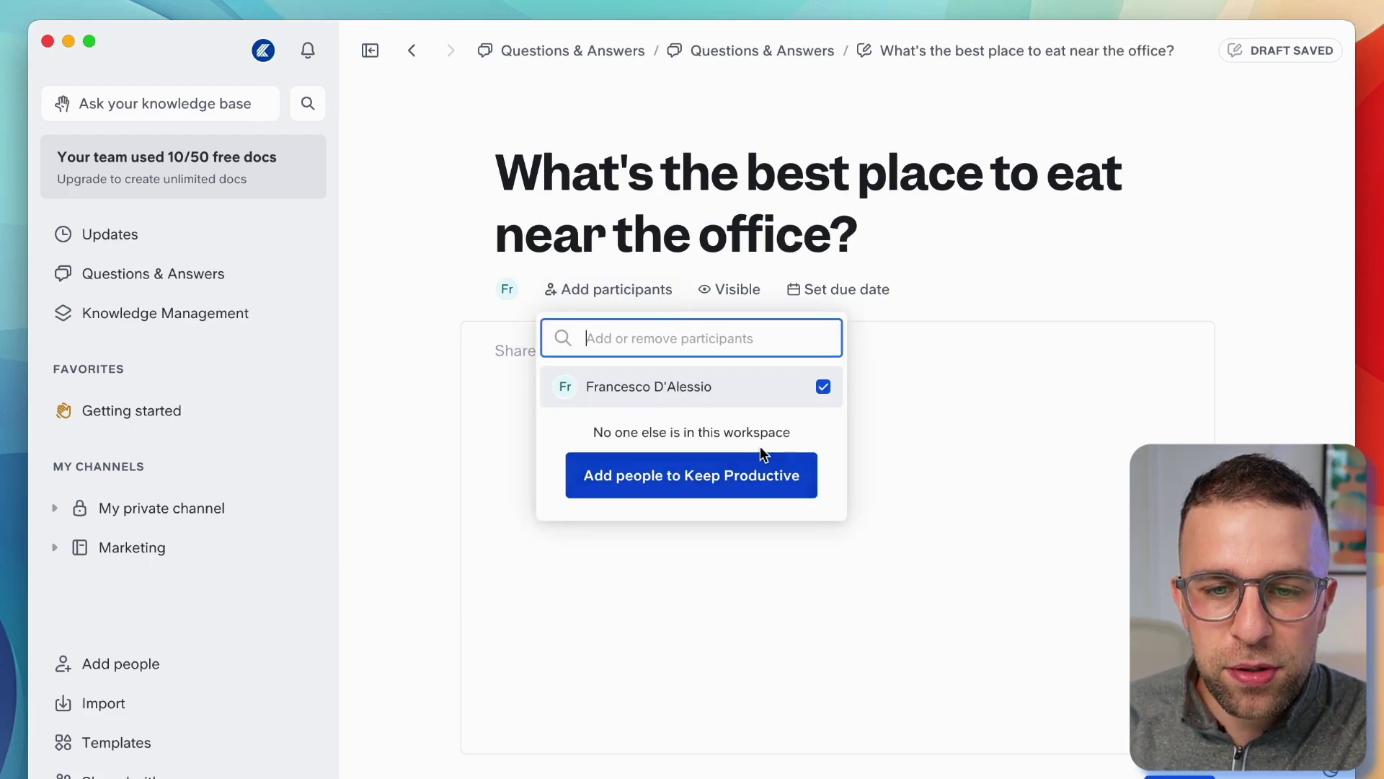
pyautogui.click(903, 423)
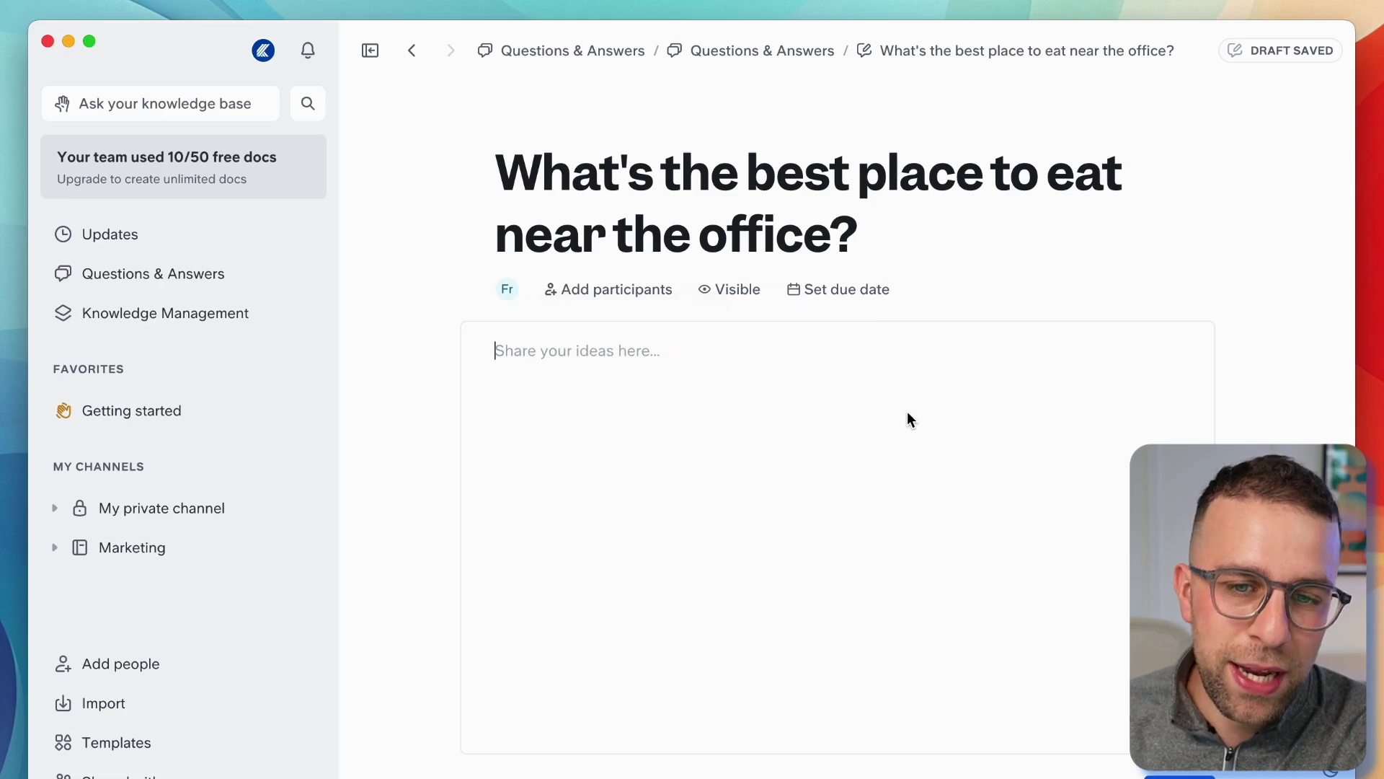
pyautogui.click(811, 287)
pyautogui.click(677, 407)
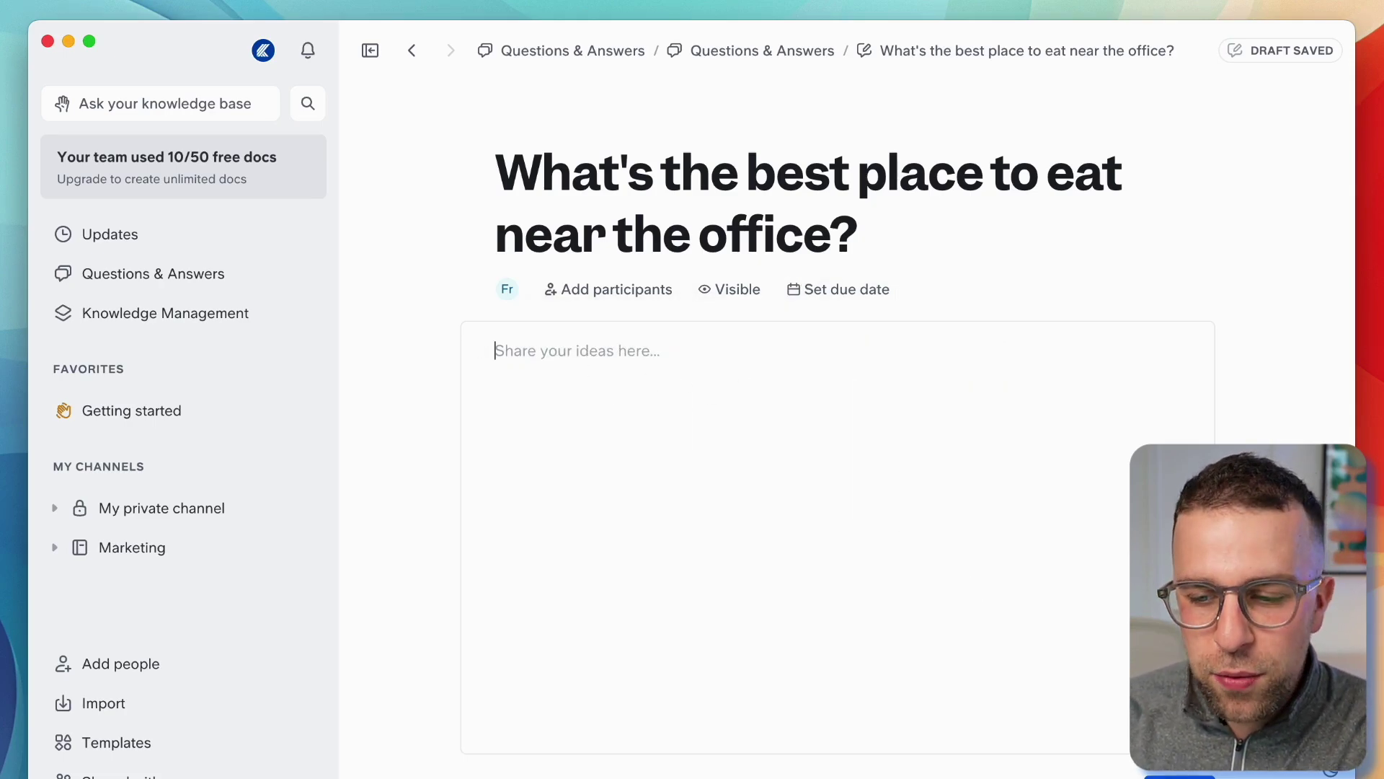
pyautogui.click(1180, 775)
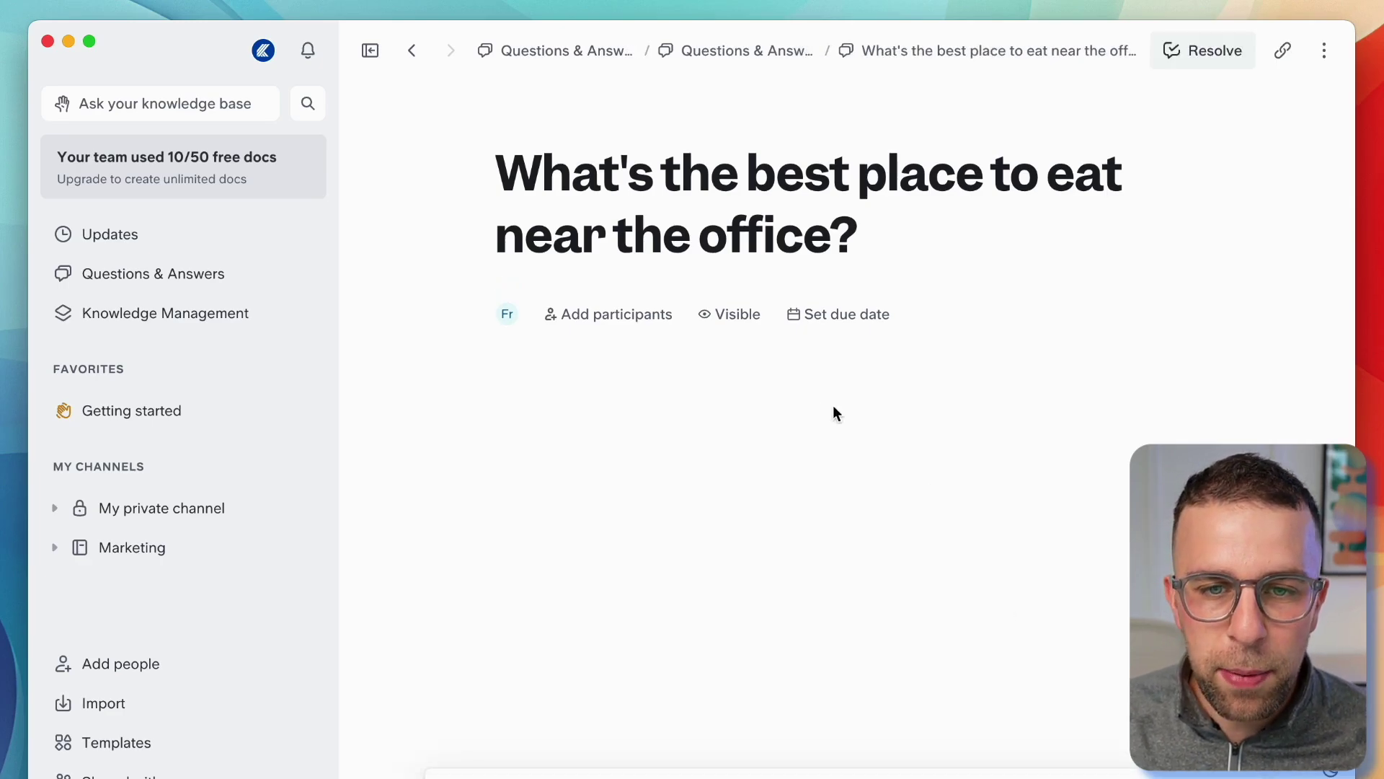
# Step: View the 'When should I ask a question?' question from the questions list, then return
pyautogui.click(229, 287)
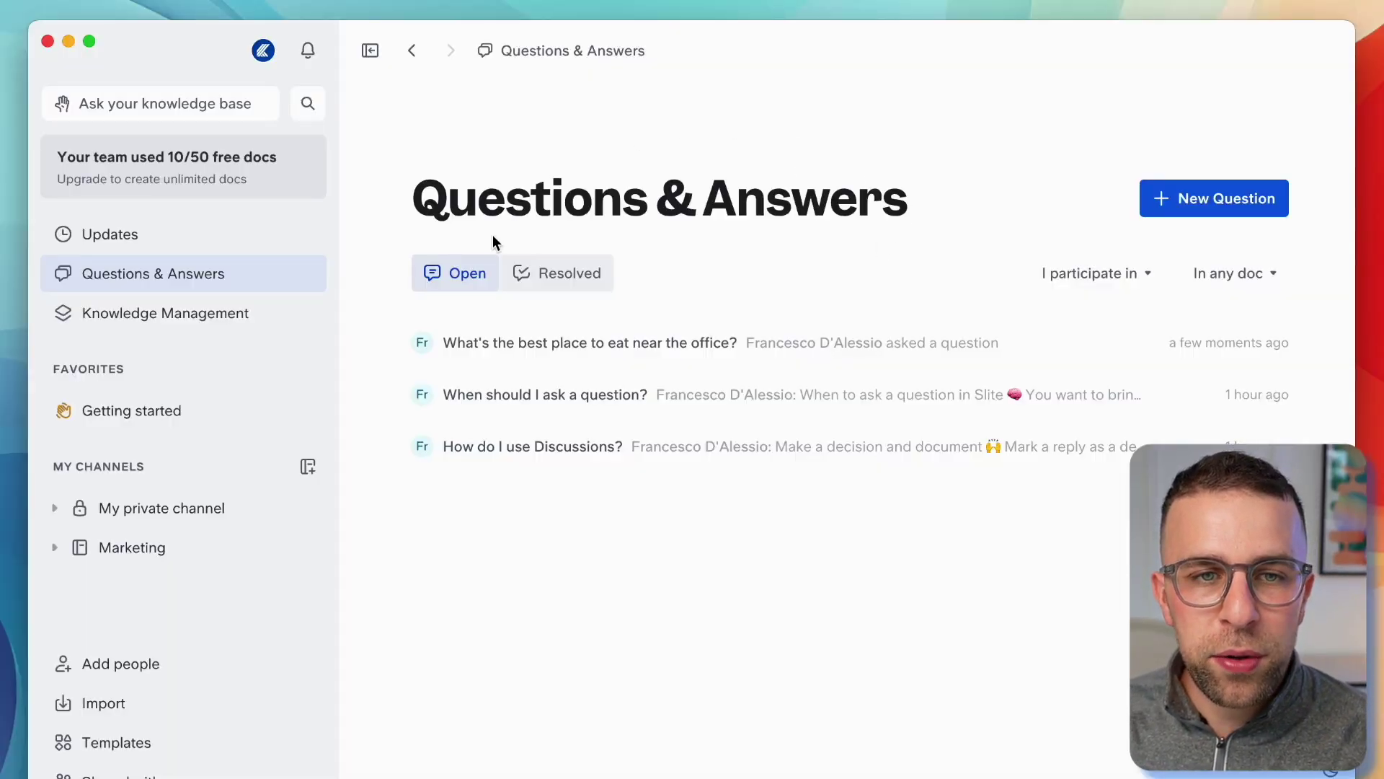
pyautogui.click(656, 388)
pyautogui.scroll(-3, 595, 366)
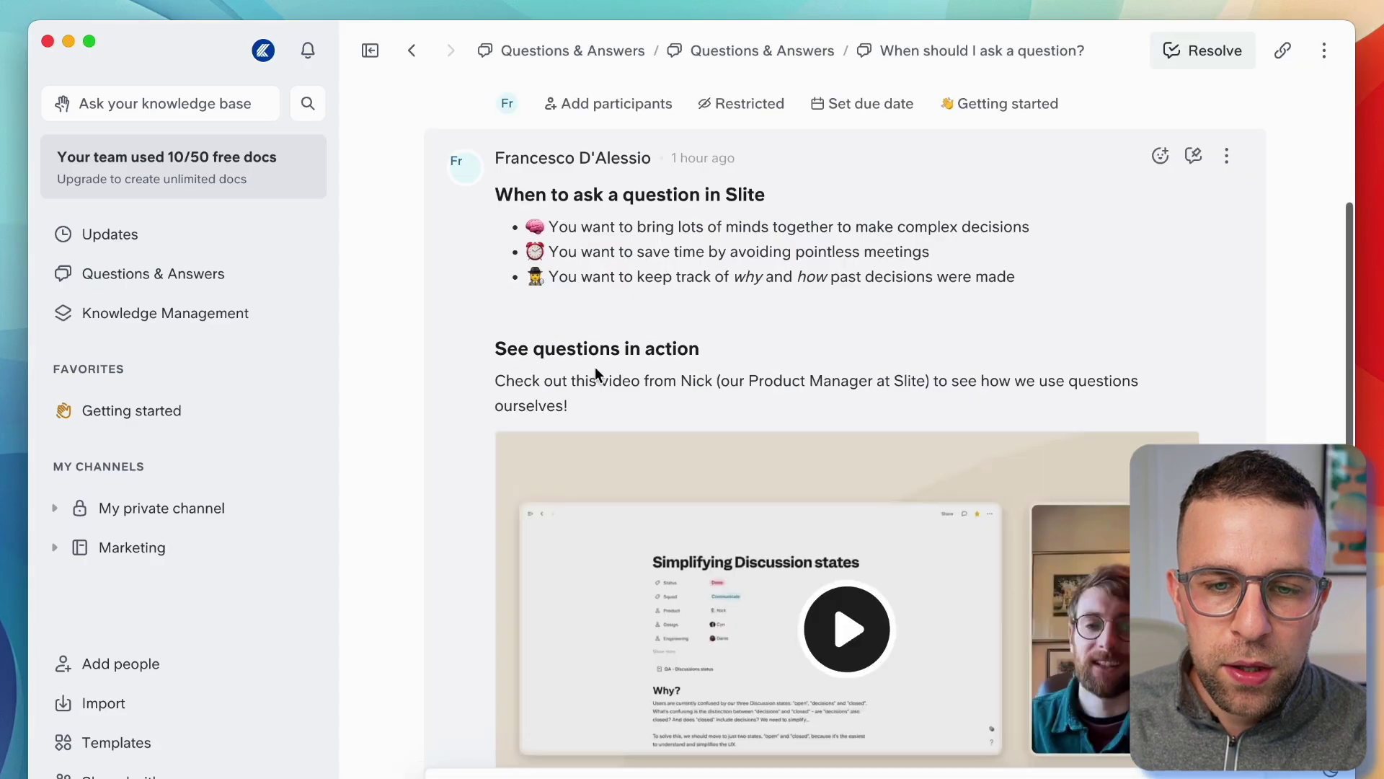
pyautogui.scroll(-2, 677, 327)
pyautogui.scroll(4, 677, 327)
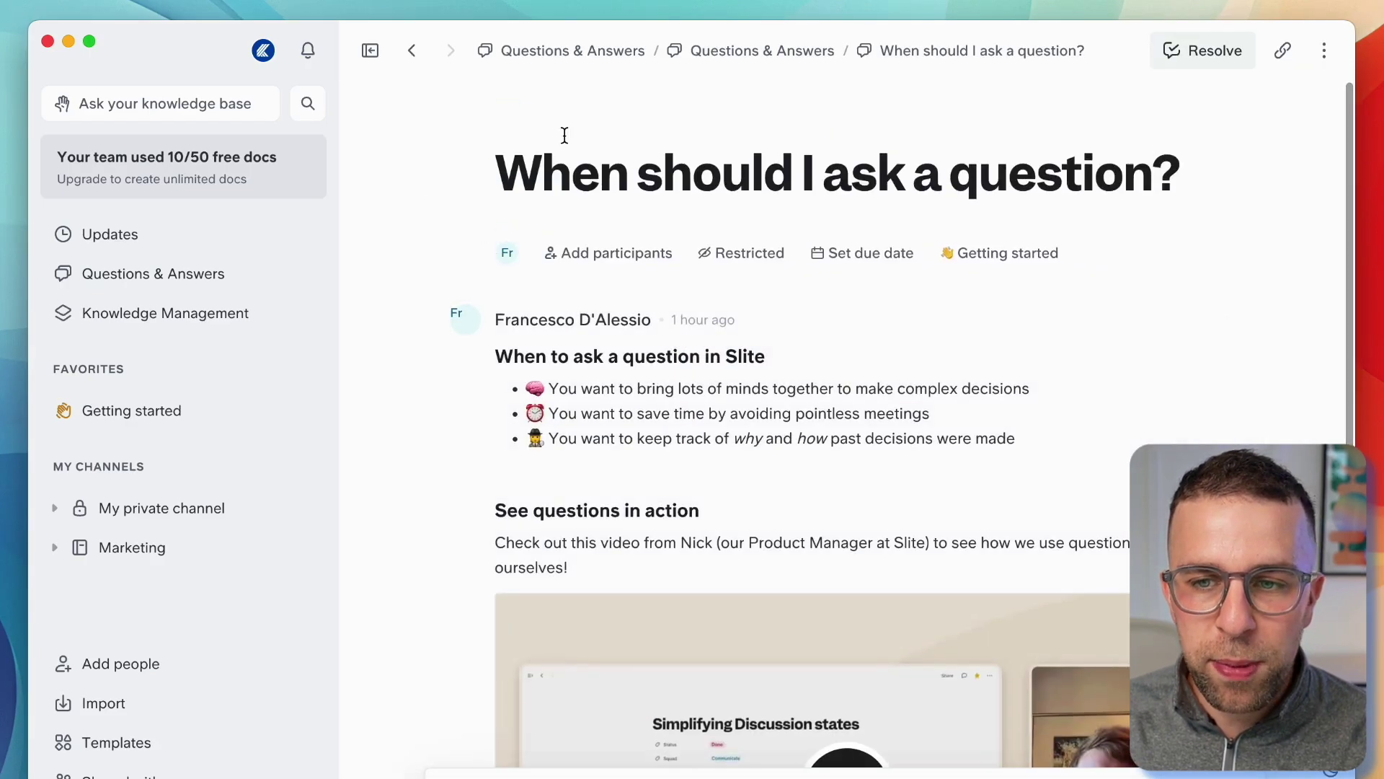
pyautogui.click(412, 50)
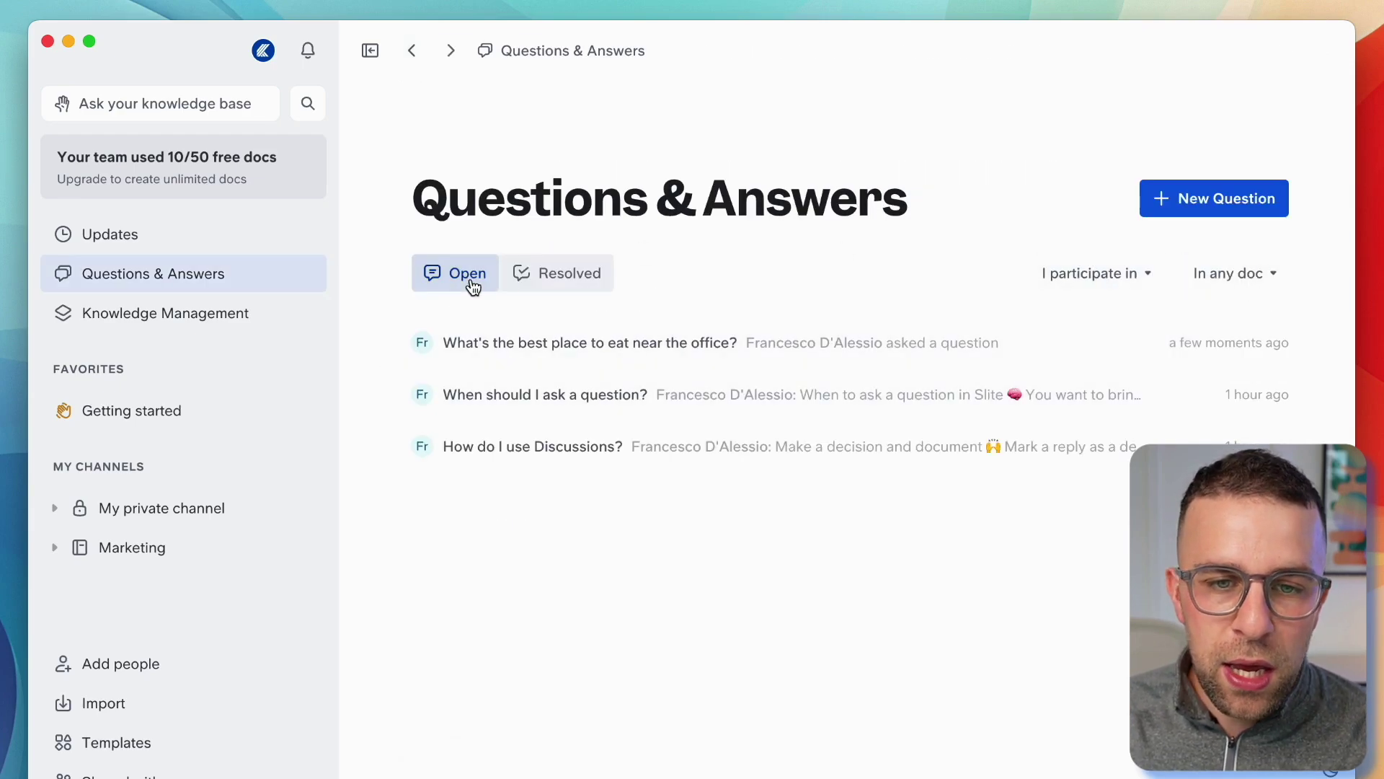
# Step: Try the Resolved tab and the people and doc filters, then go back to open questions
pyautogui.click(531, 277)
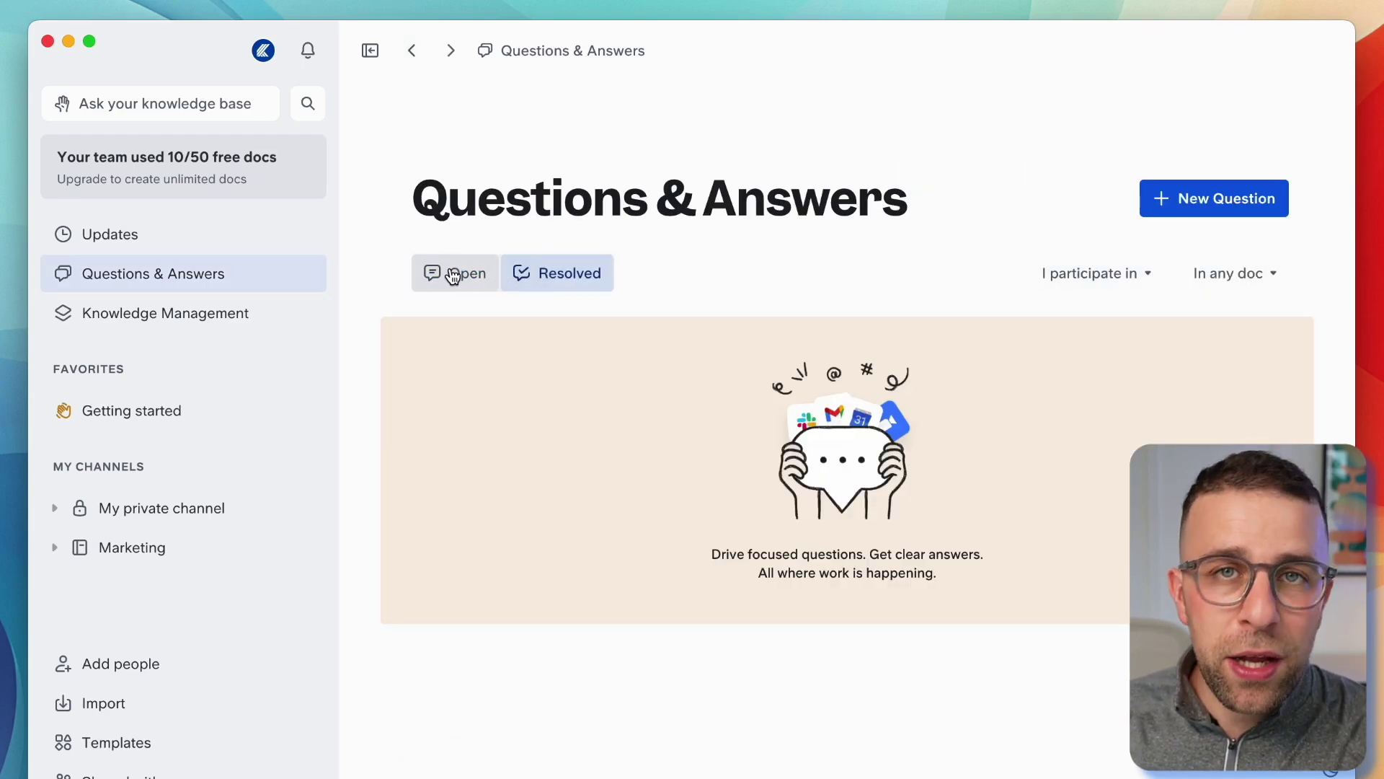
pyautogui.click(1117, 280)
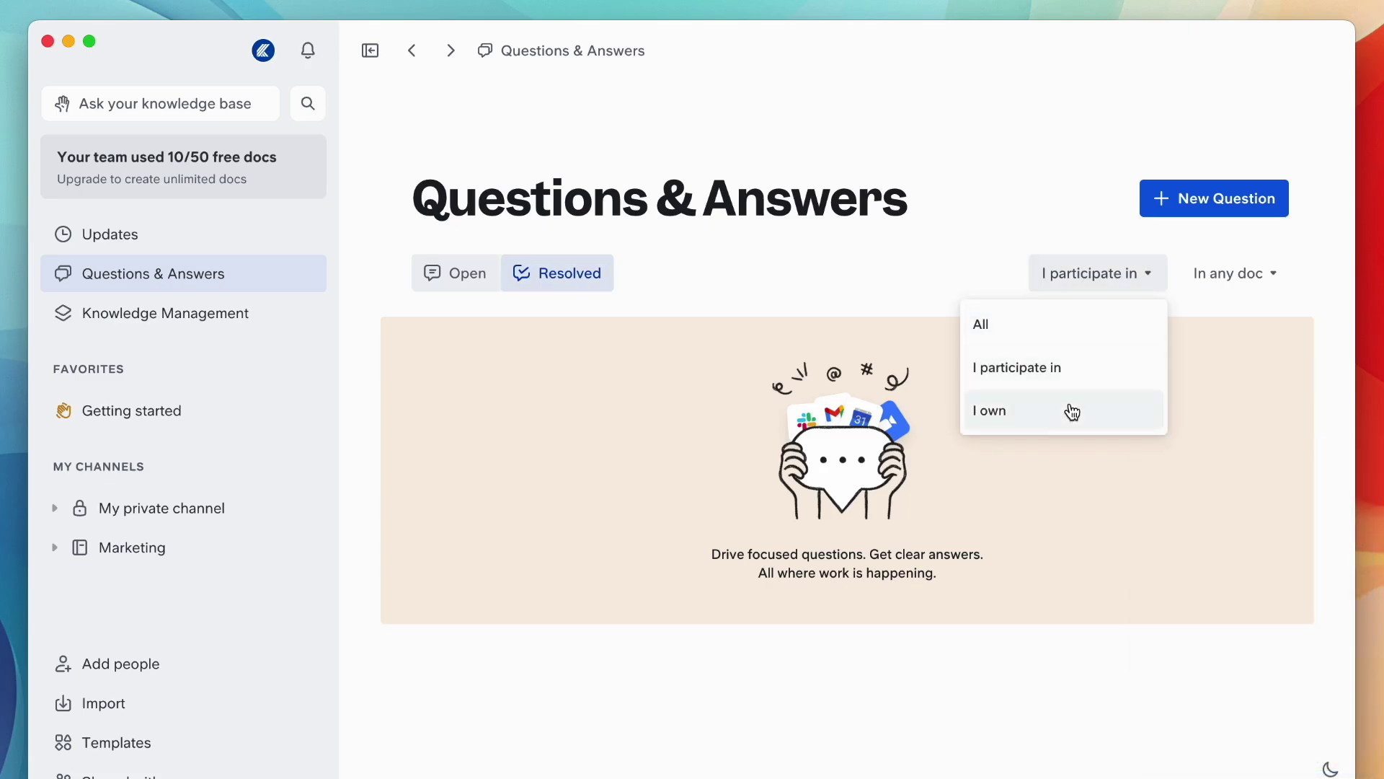
pyautogui.click(1235, 275)
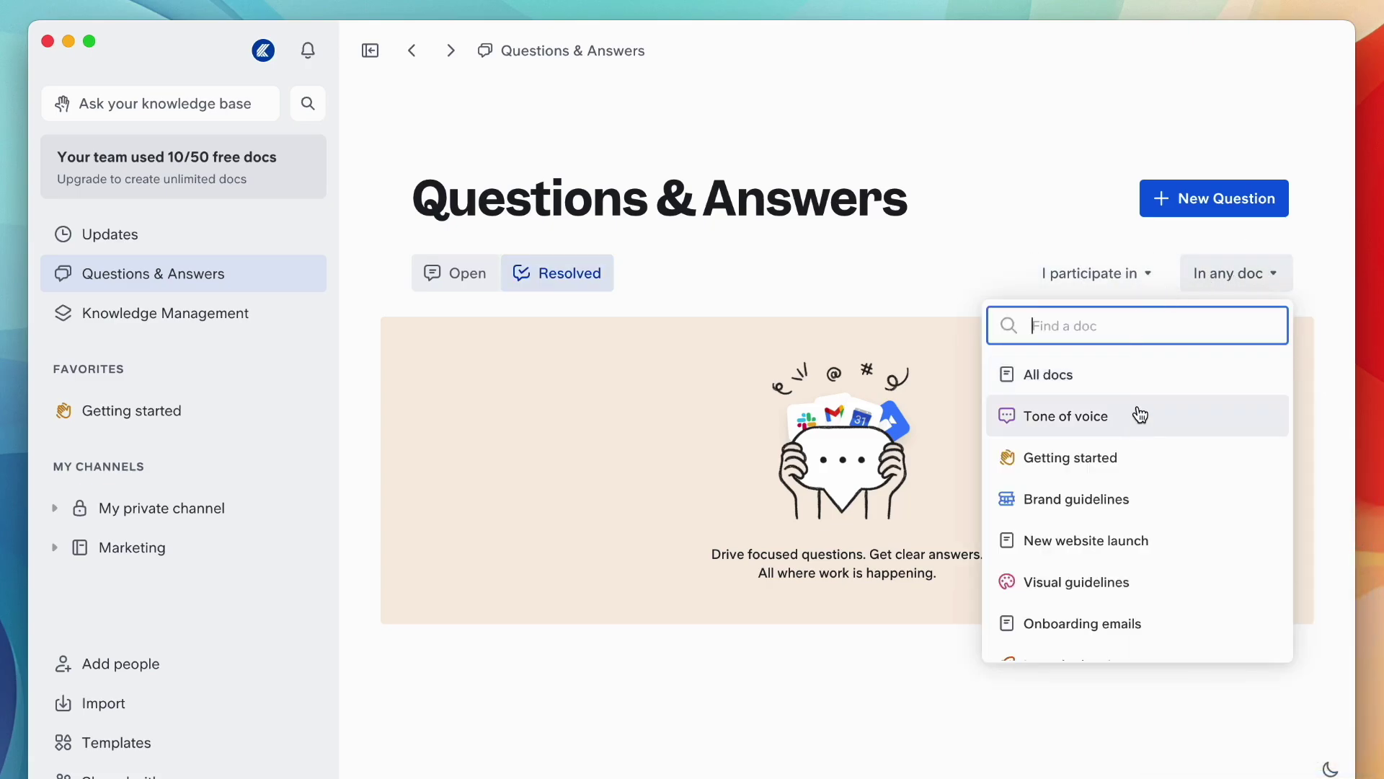
pyautogui.click(994, 283)
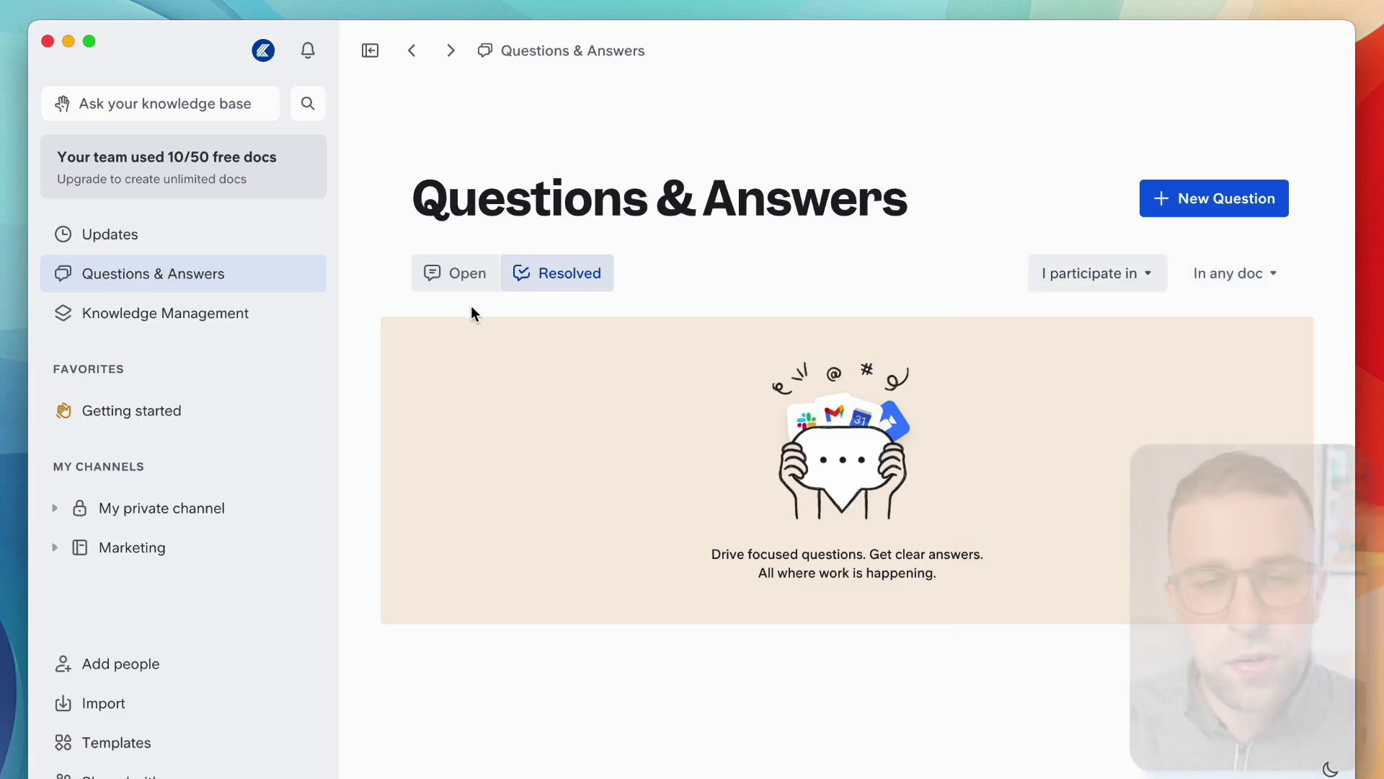
pyautogui.click(461, 277)
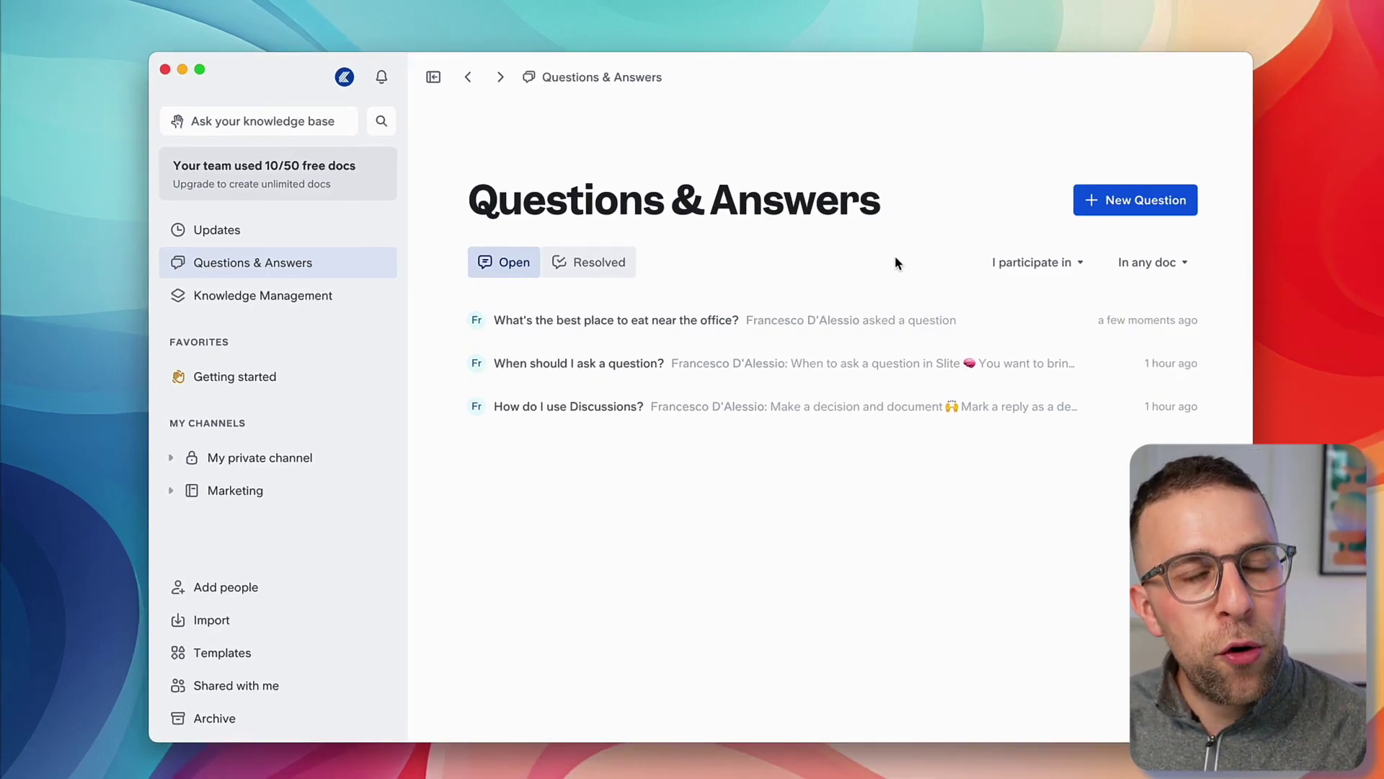
# Step: Open 'How do I use Discussions?' and jump to the Getting started doc referencing it
pyautogui.click(757, 403)
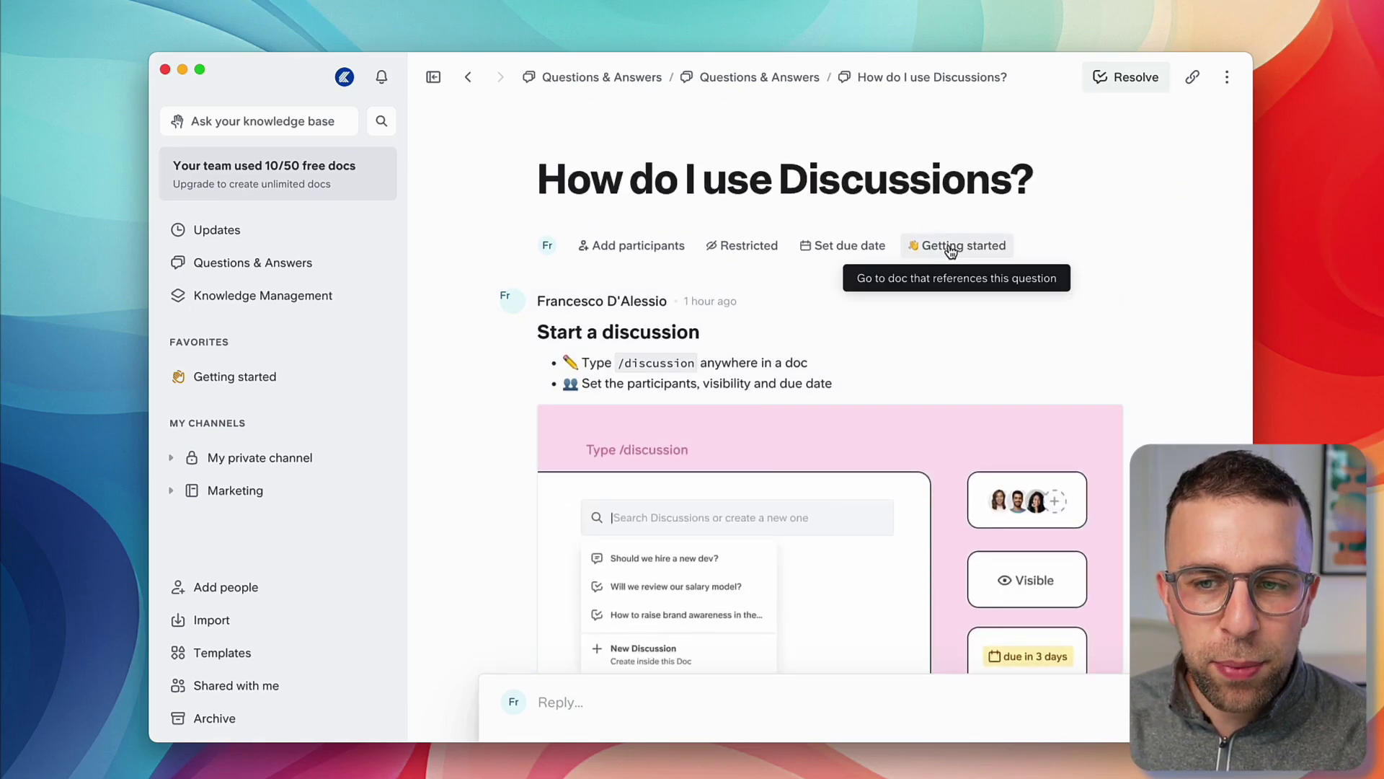
pyautogui.click(950, 249)
pyautogui.scroll(-10, 734, 425)
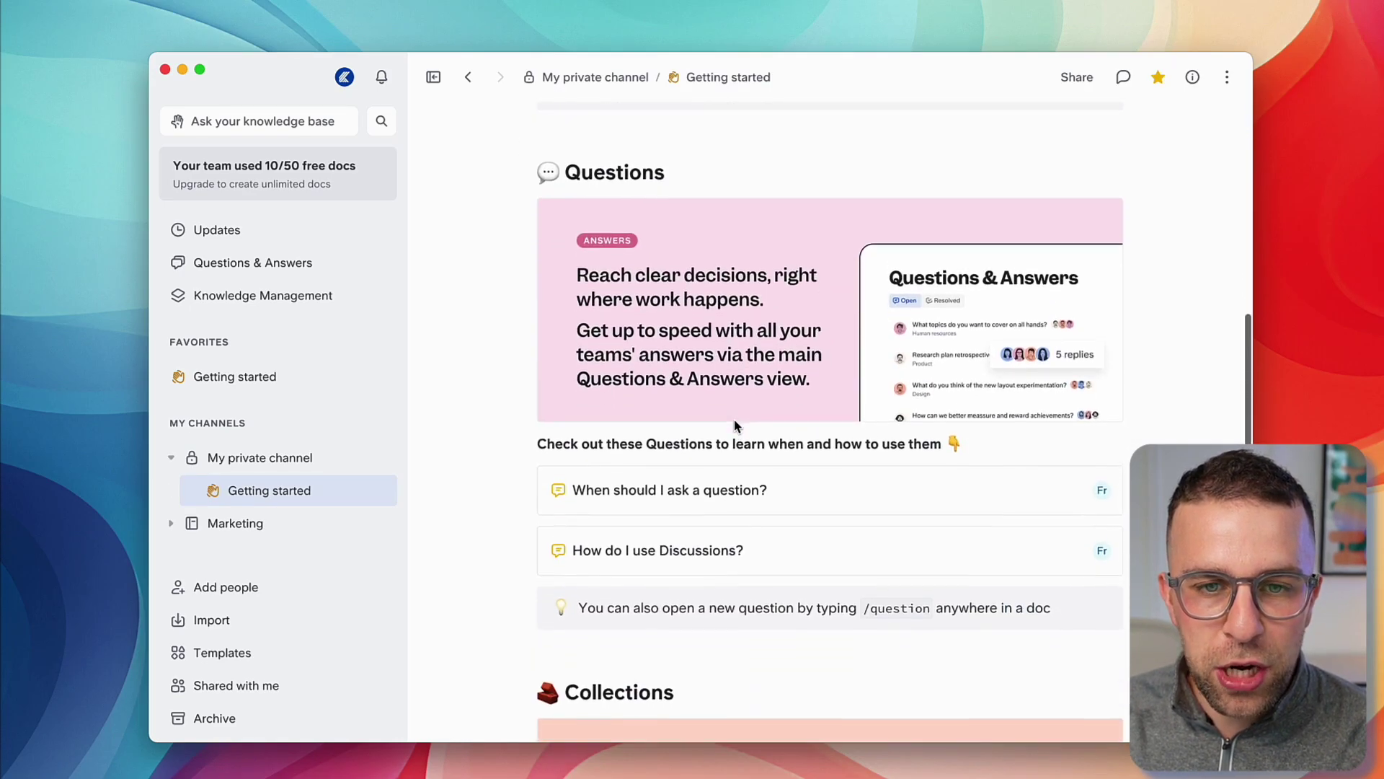
pyautogui.scroll(4, 734, 421)
pyautogui.scroll(-8, 717, 372)
pyautogui.scroll(2, 721, 370)
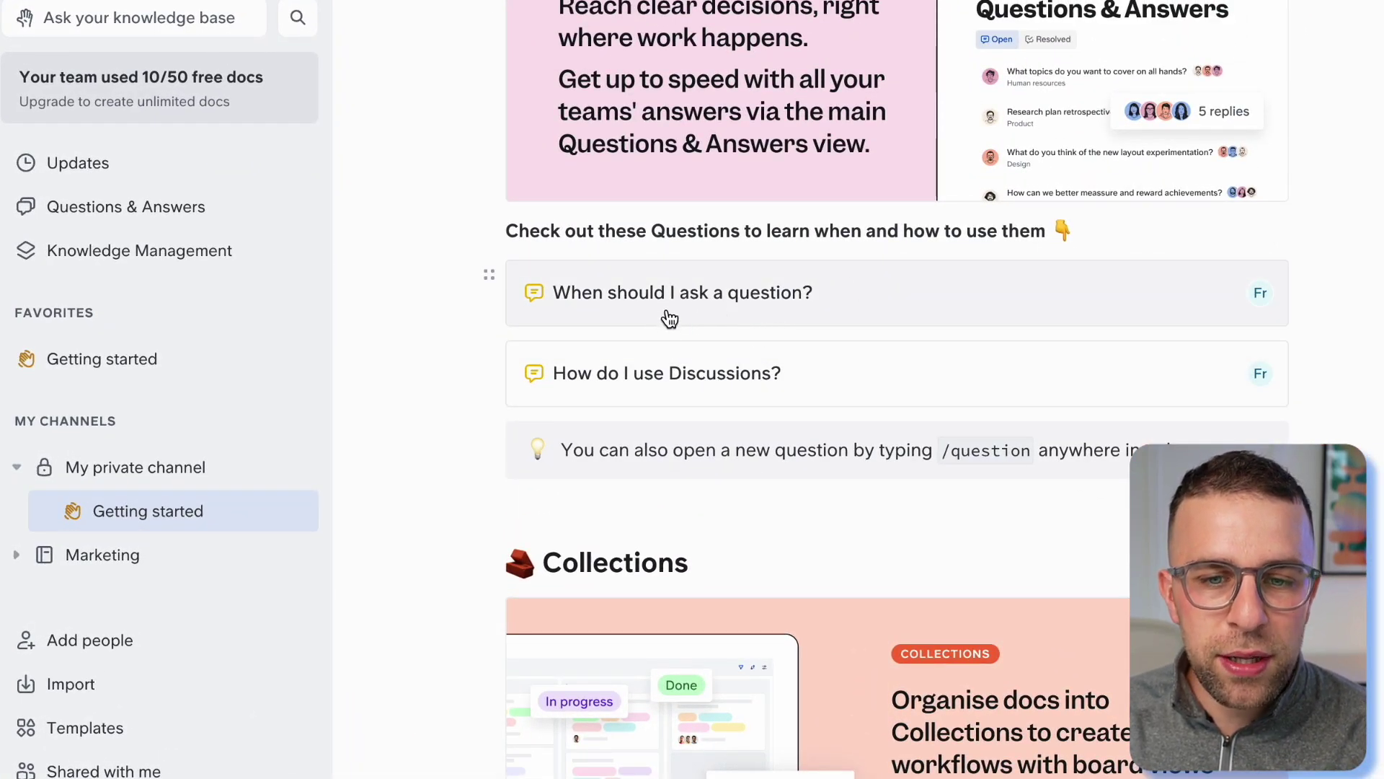
# Step: Resolve 'When should I ask a question?', close its panel, and go to the overview page
pyautogui.click(665, 307)
pyautogui.scroll(-5, 634, 361)
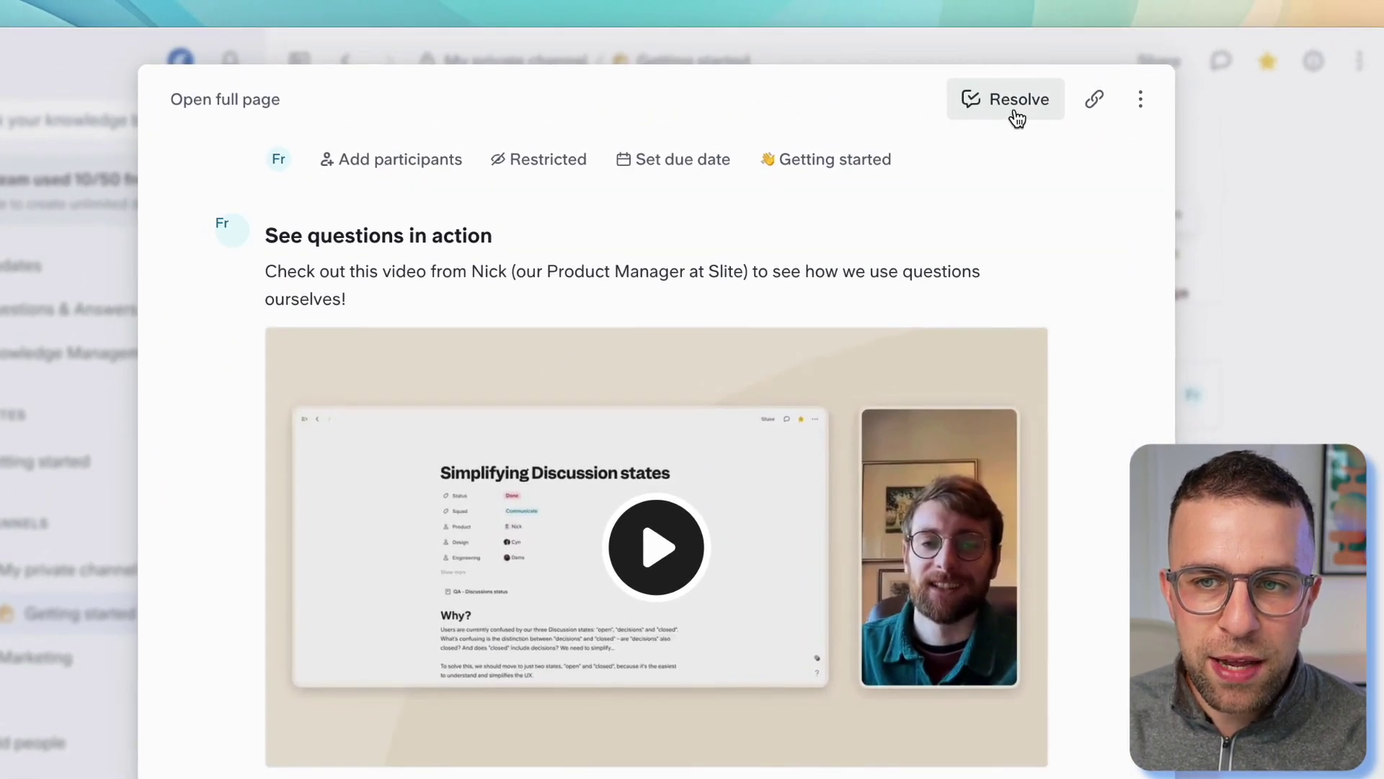
pyautogui.click(1078, 8)
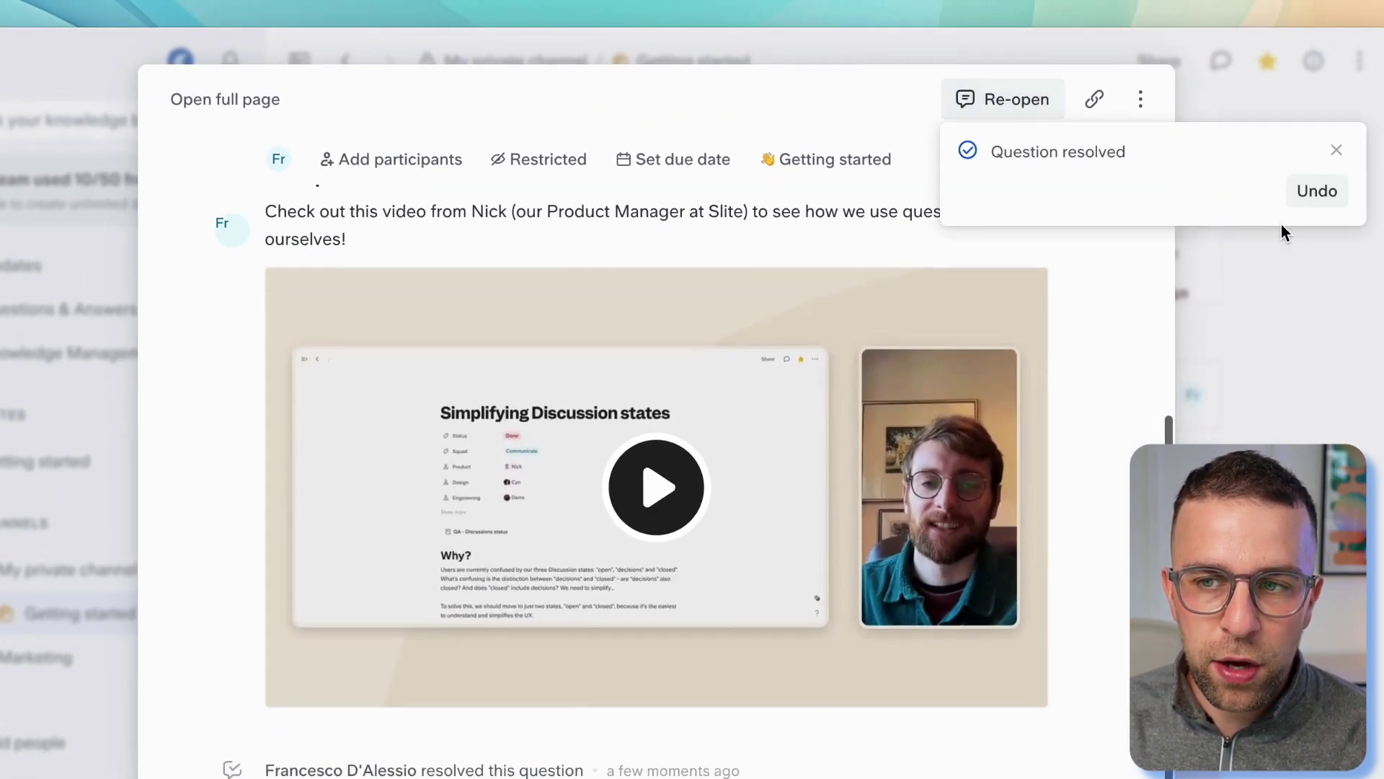
pyautogui.click(1282, 303)
pyautogui.click(105, 303)
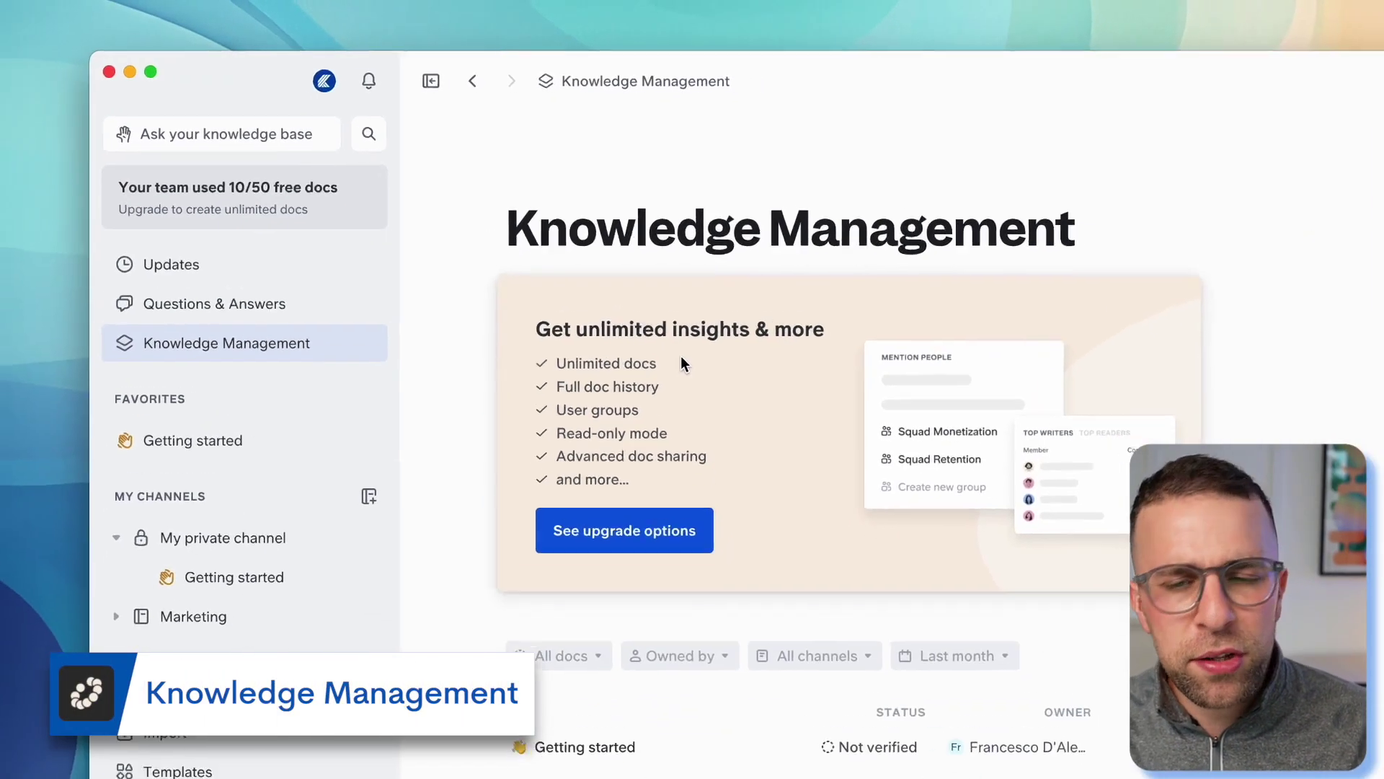
# Step: Scroll across the Knowledge Management doc list showing each doc as Not verified
pyautogui.scroll(-3, 680, 433)
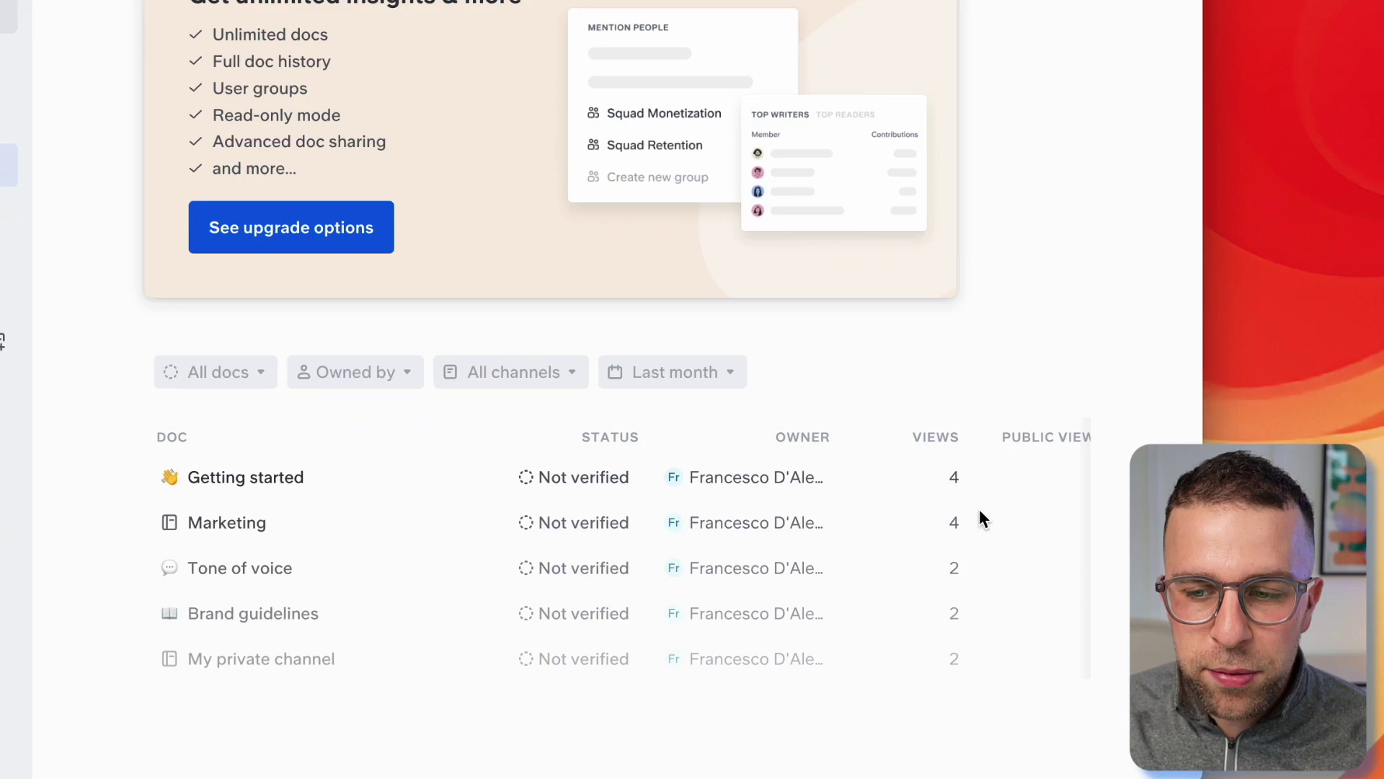
pyautogui.hscroll(3, 1083, 539)
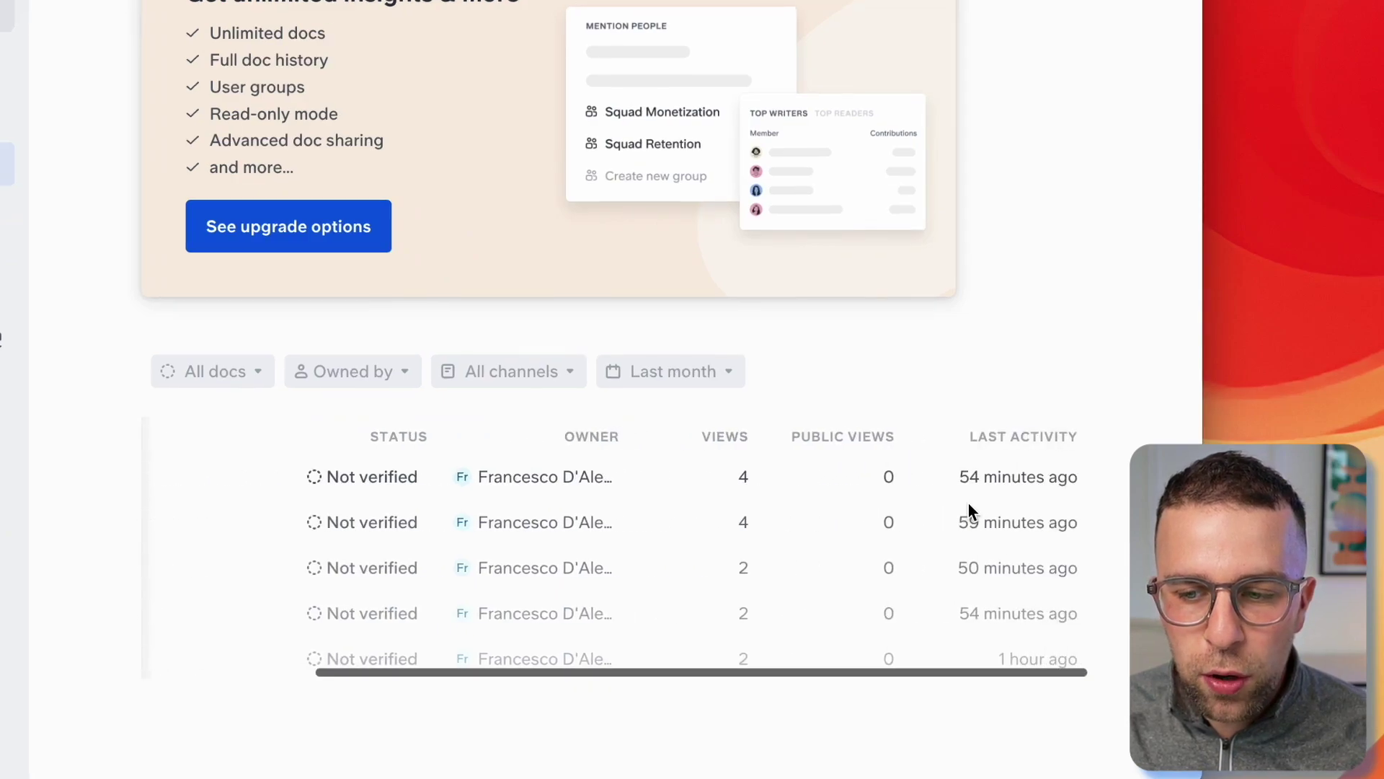
pyautogui.hscroll(-3, 967, 505)
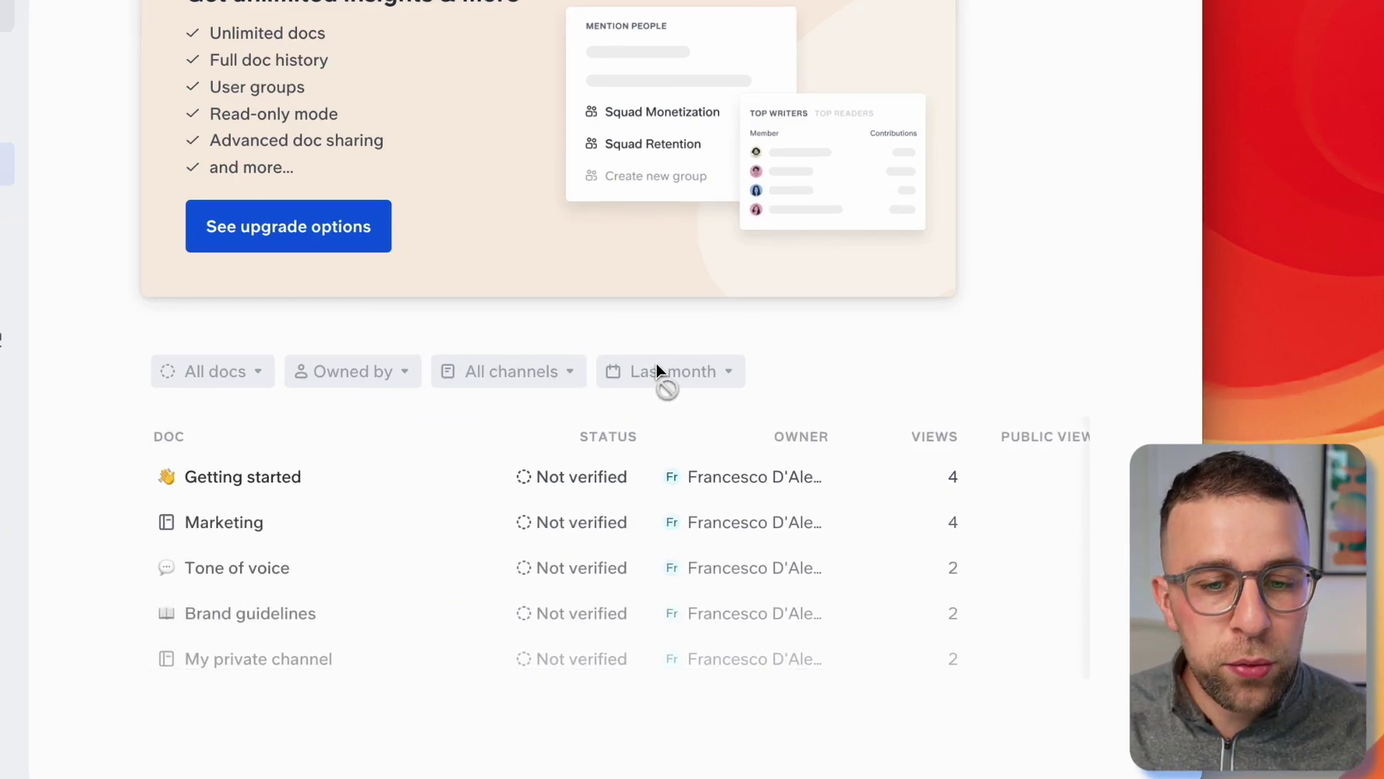
pyautogui.scroll(3, 346, 144)
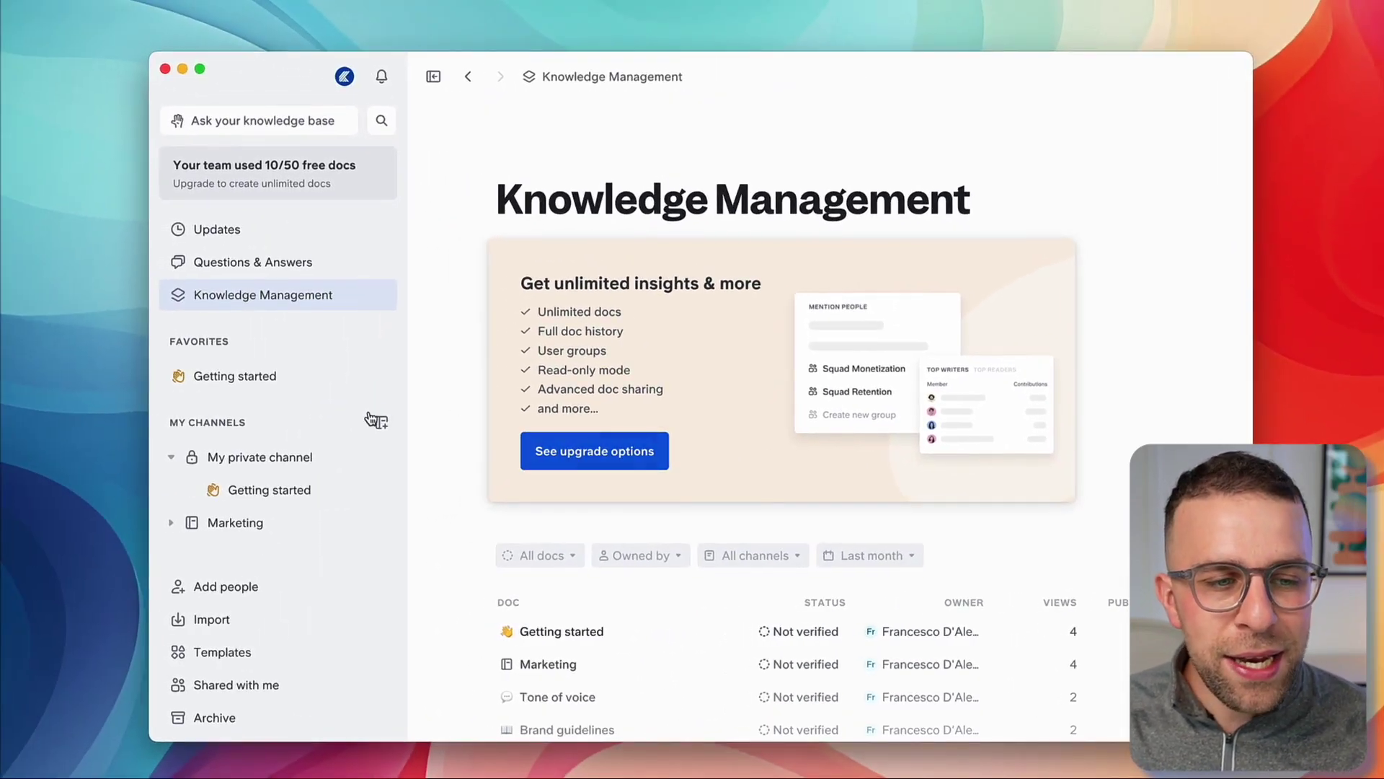
pyautogui.click(254, 489)
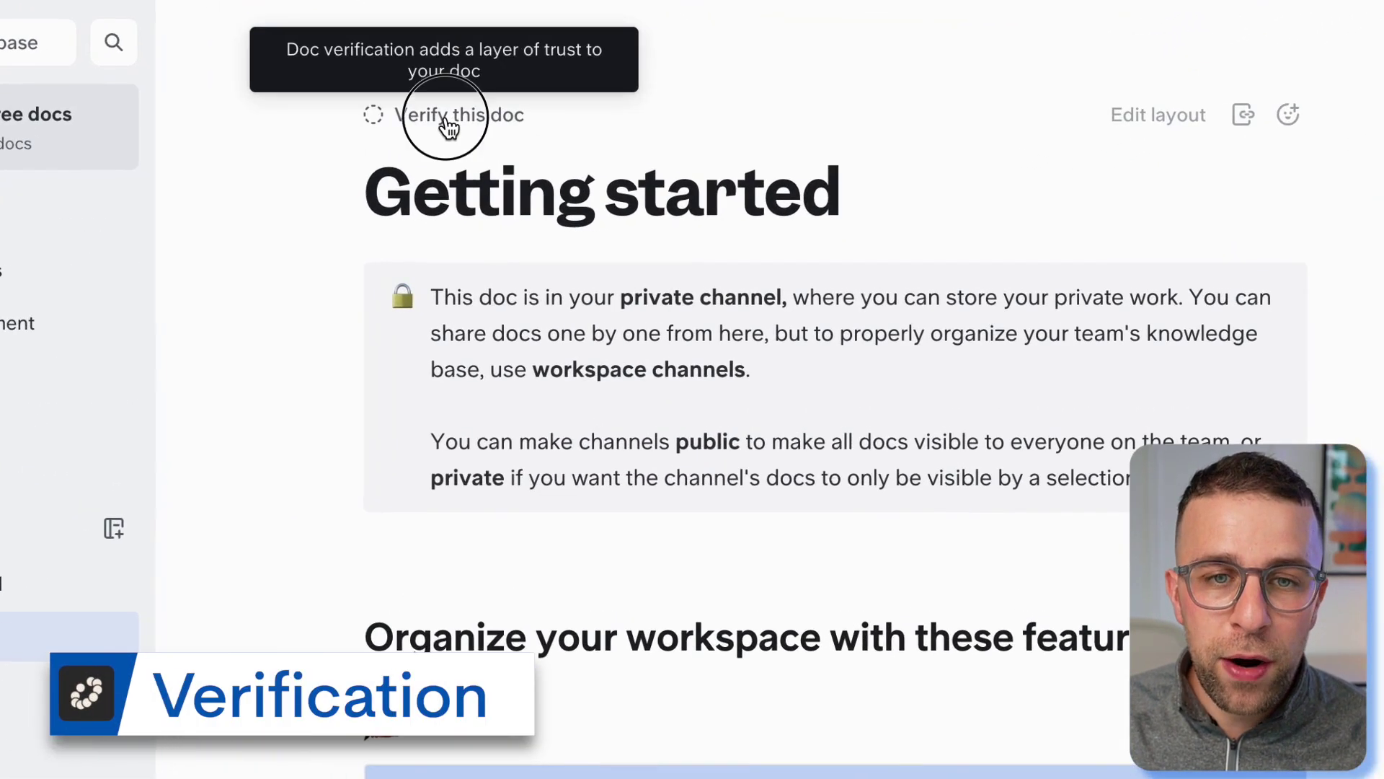
pyautogui.click(446, 119)
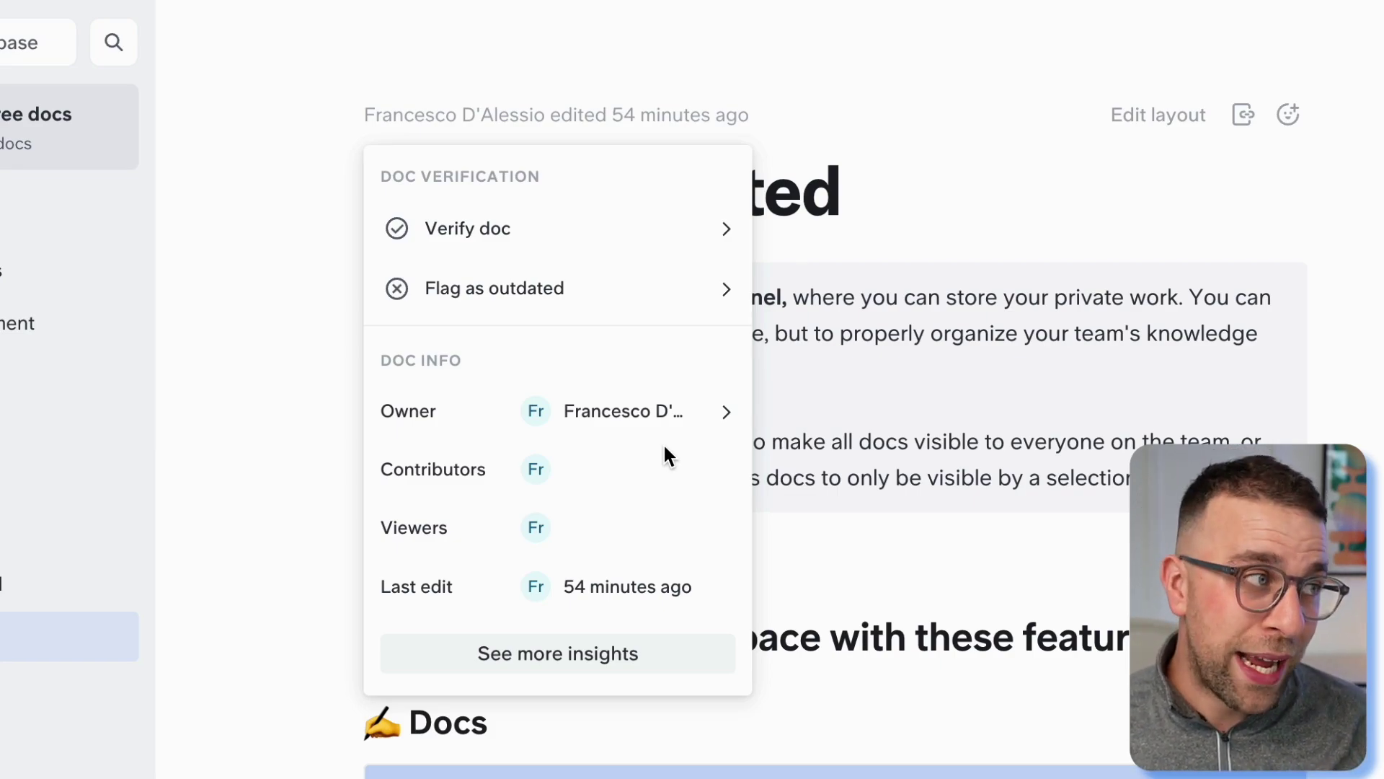
pyautogui.click(715, 294)
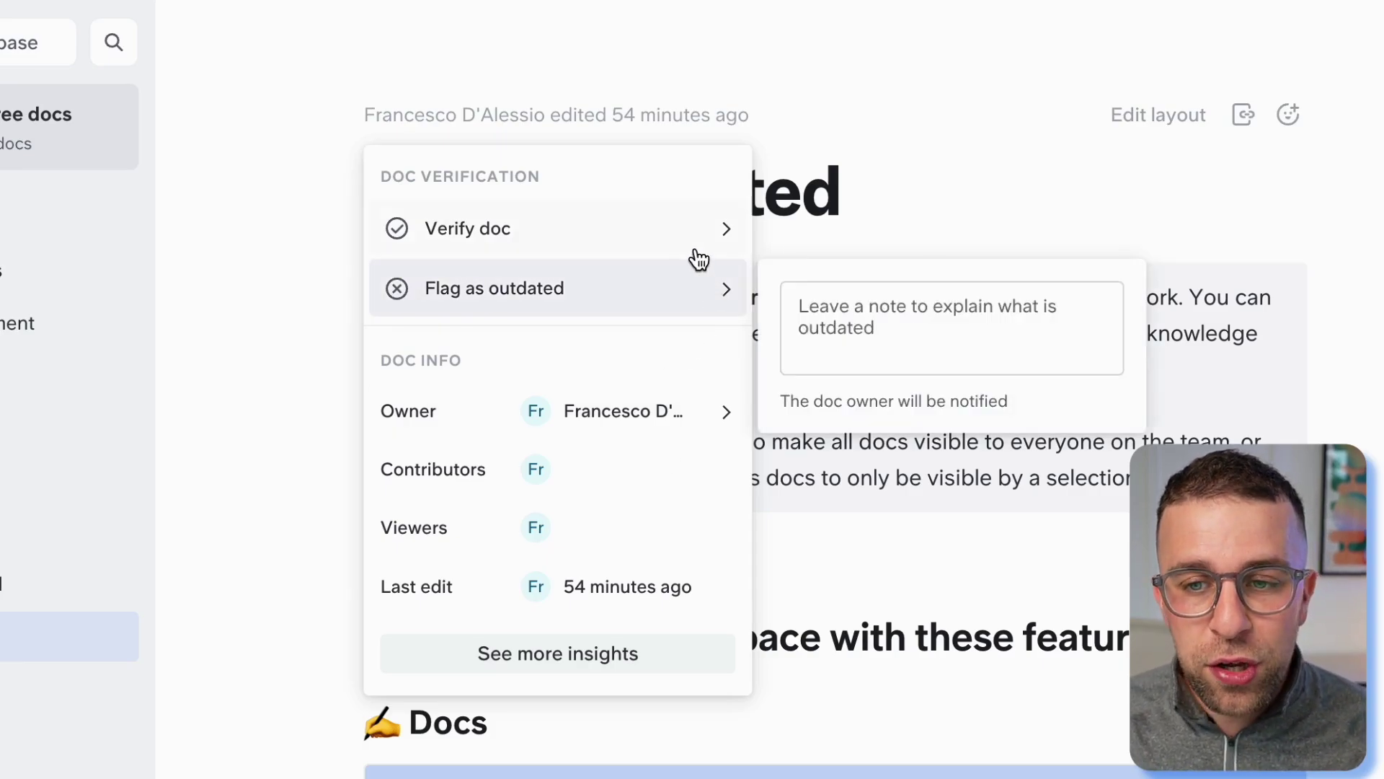
pyautogui.click(693, 234)
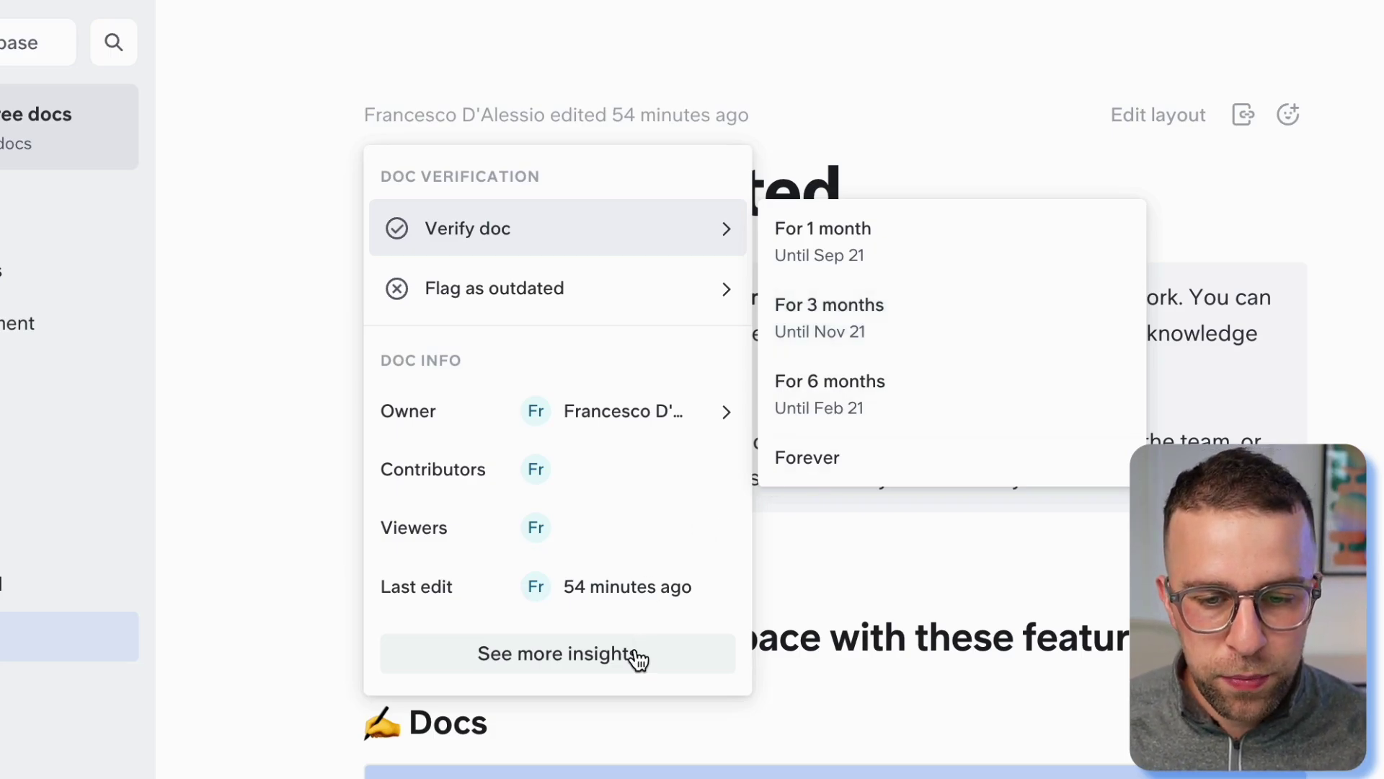
pyautogui.click(887, 113)
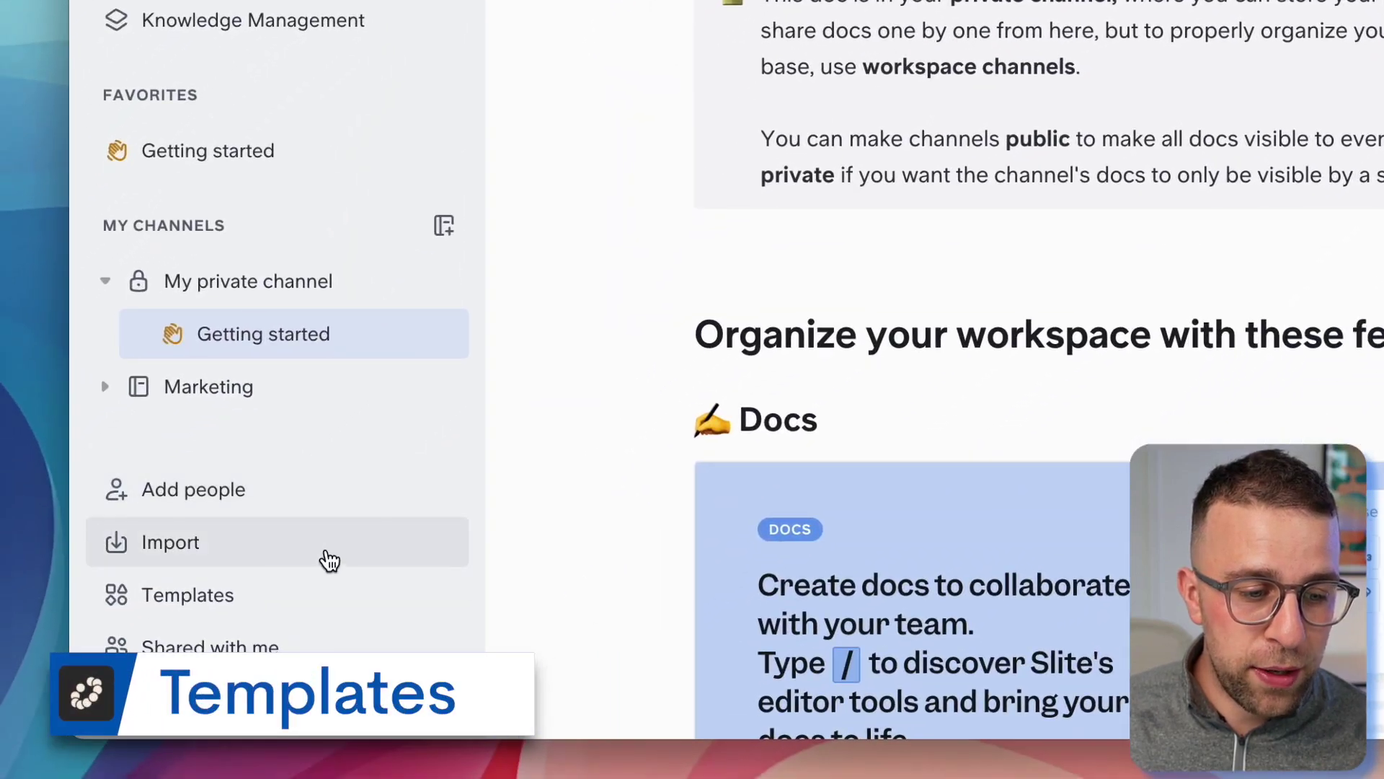
# Step: Browse the template gallery and preview Slite's Design critique template
pyautogui.click(314, 596)
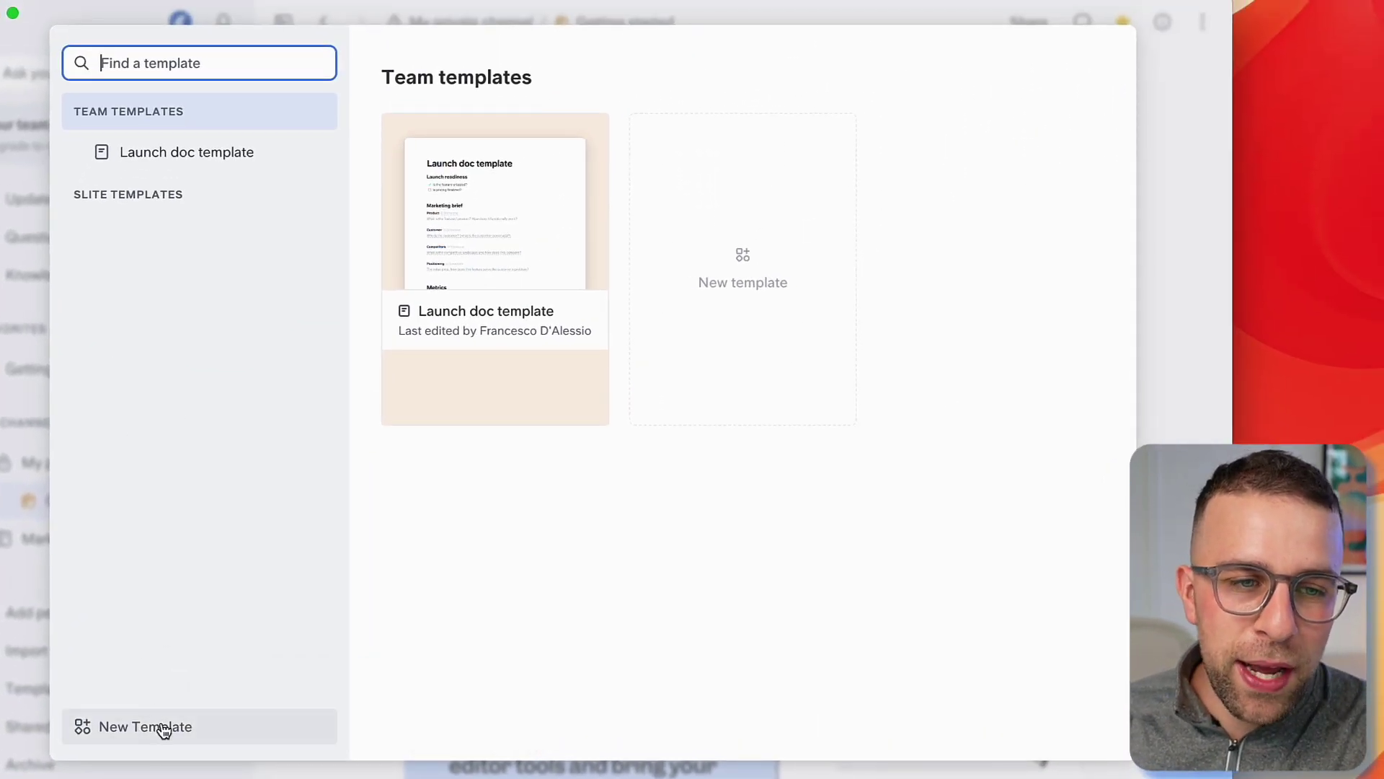
pyautogui.click(185, 148)
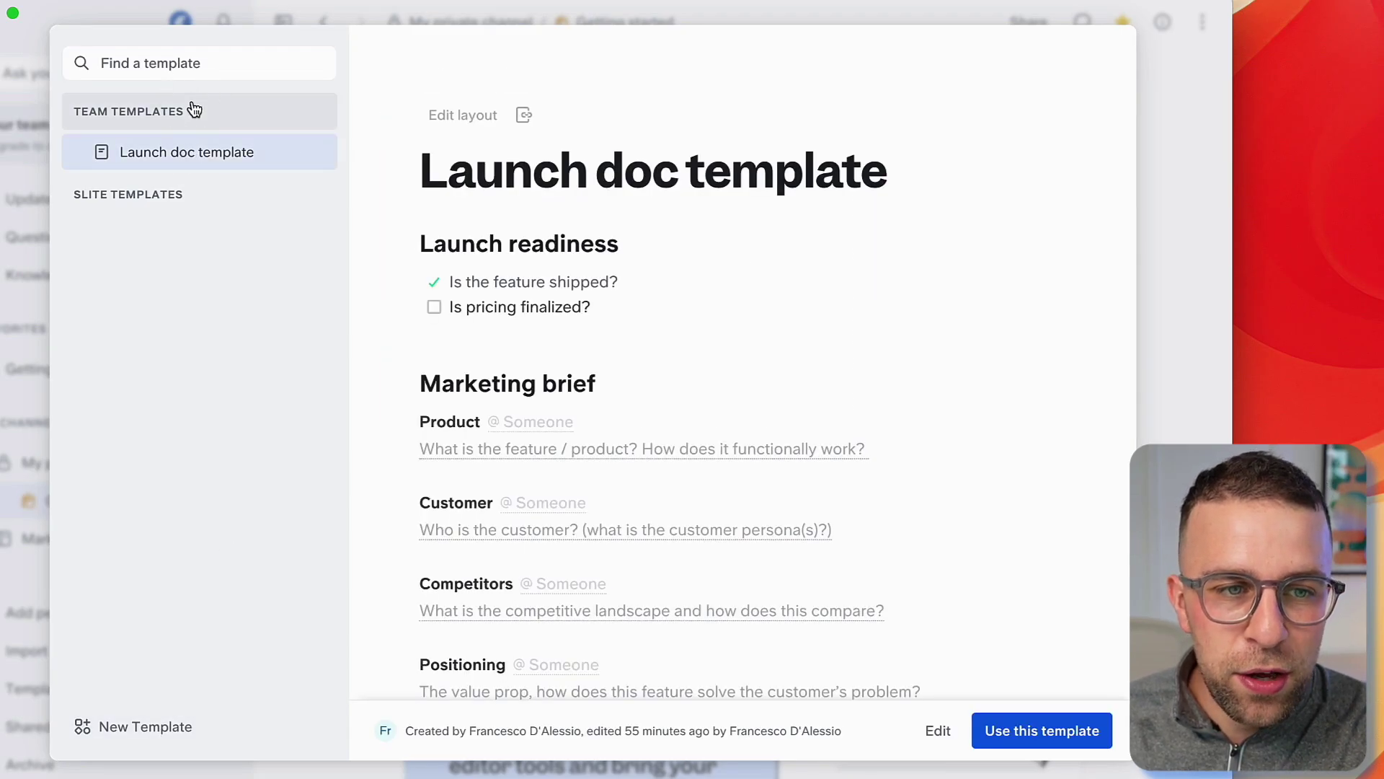
pyautogui.click(195, 109)
pyautogui.click(200, 188)
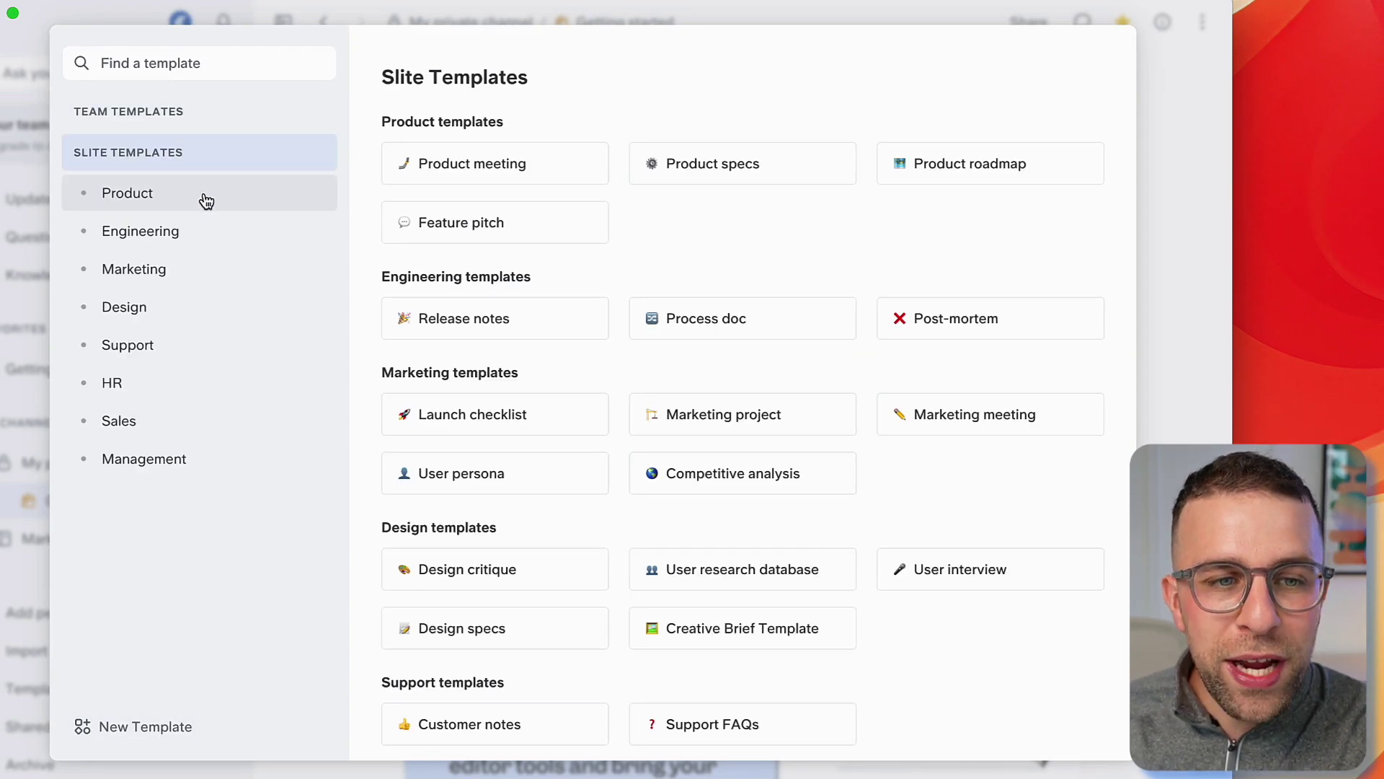
pyautogui.scroll(-5, 686, 296)
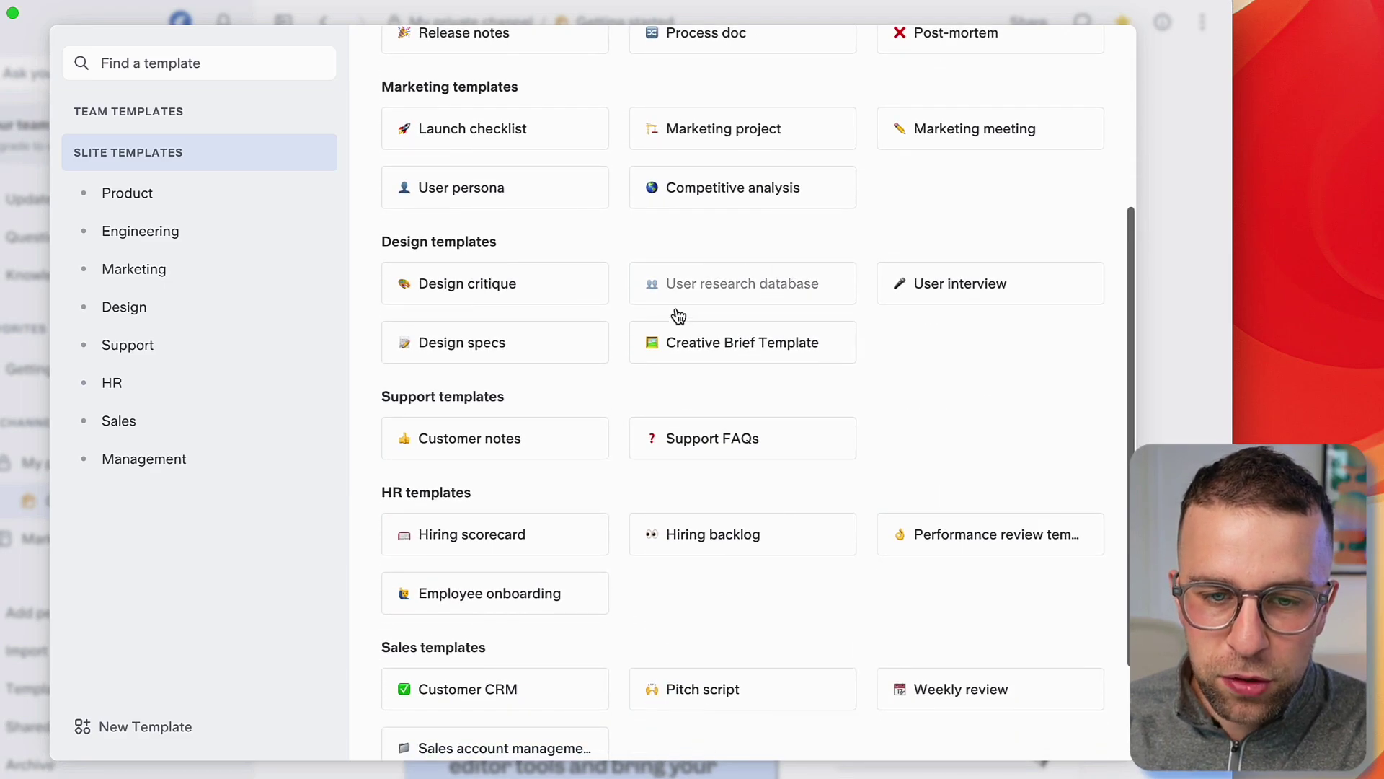
pyautogui.click(519, 292)
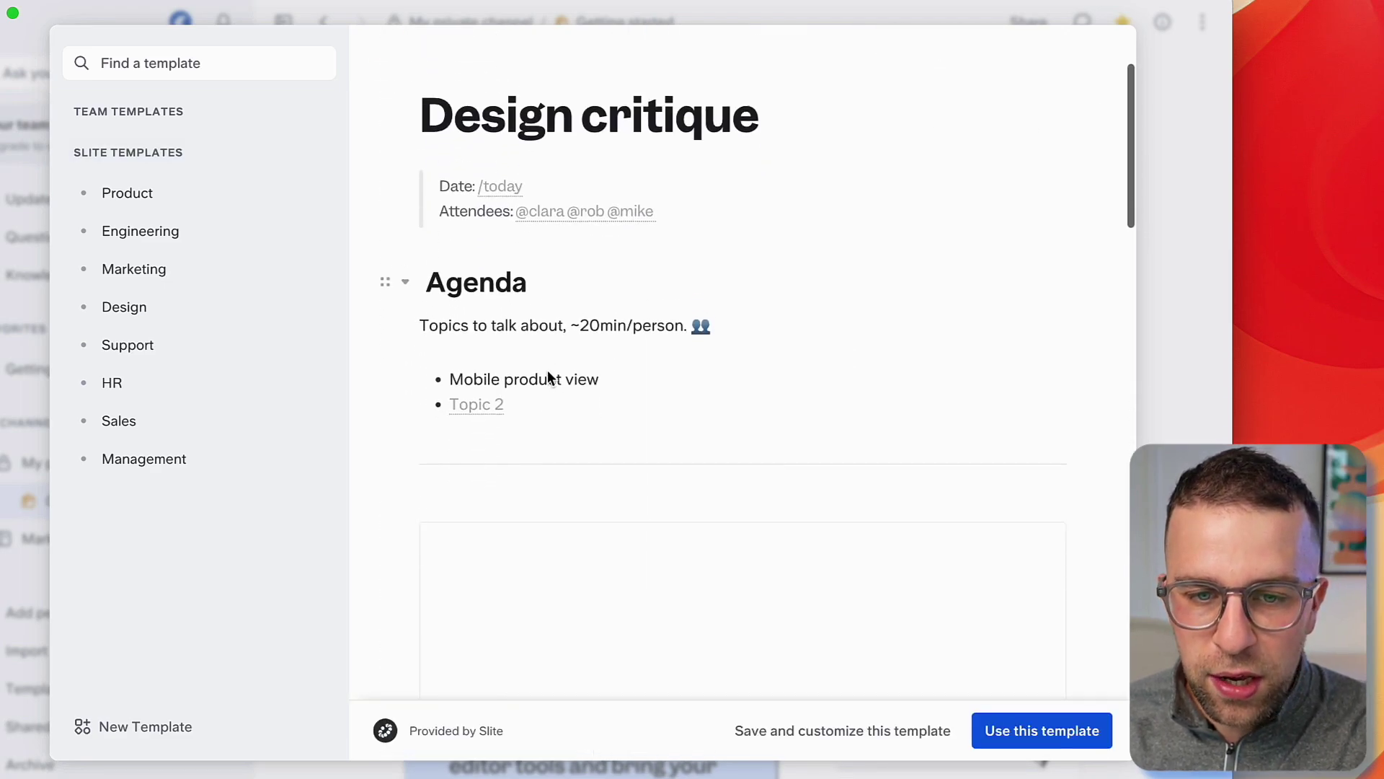
pyautogui.scroll(-1, 519, 390)
pyautogui.scroll(-10, 582, 475)
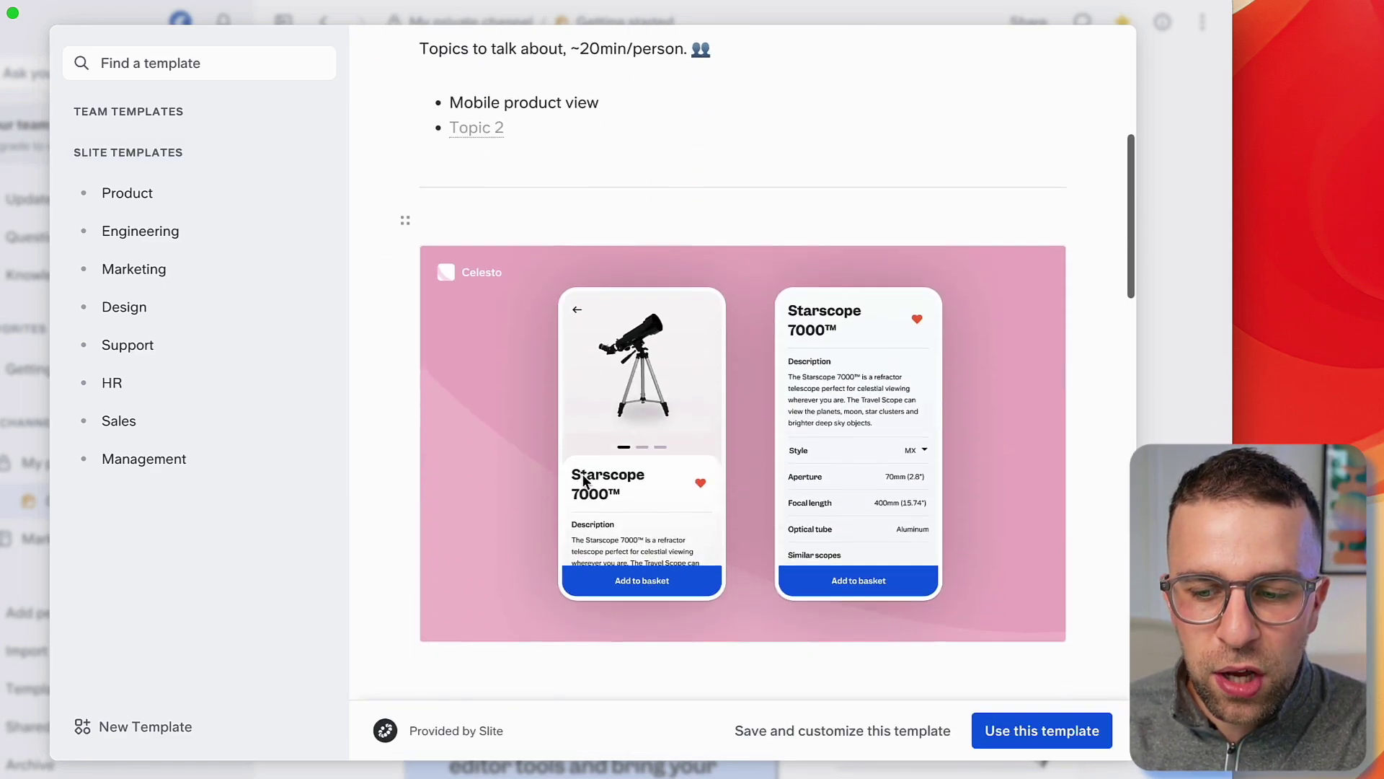
pyautogui.scroll(-5, 722, 510)
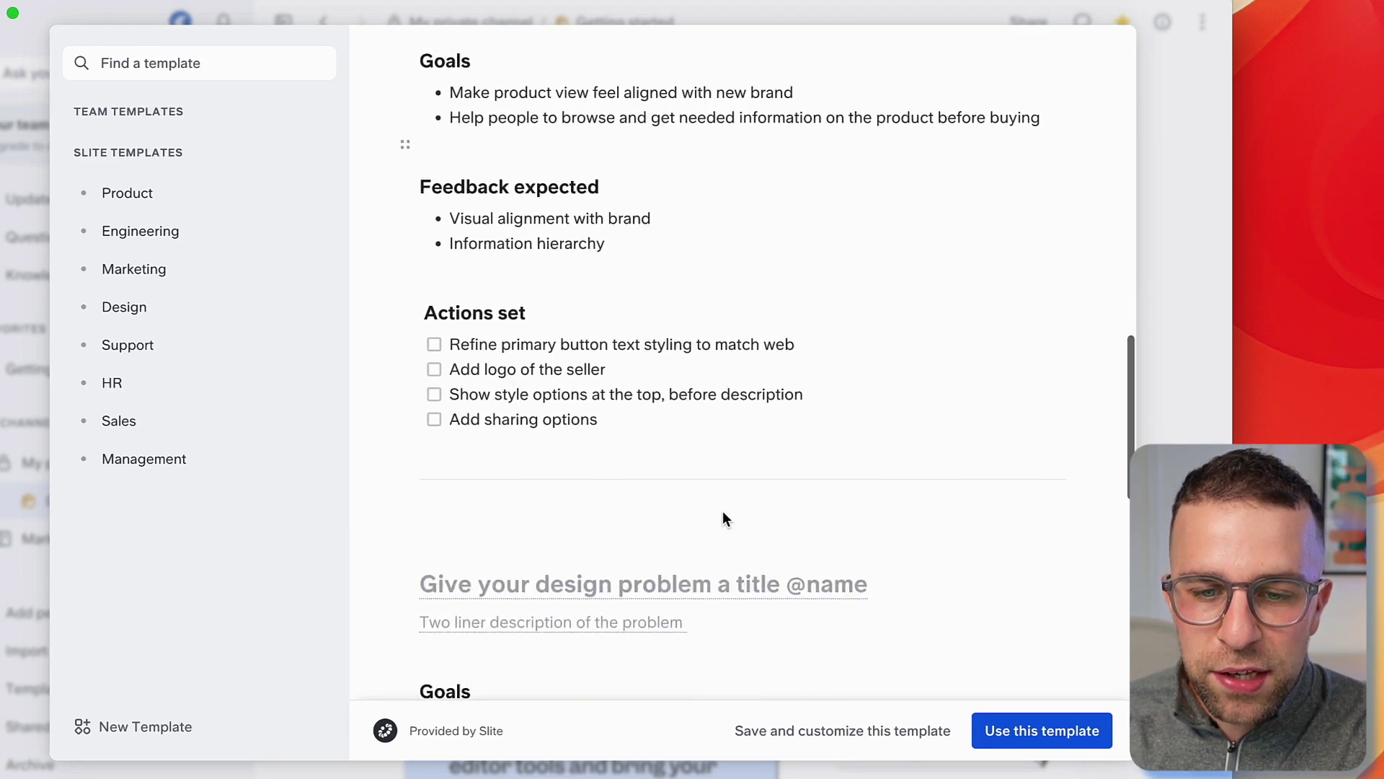
# Step: Use the Design critique template and choose Marketing > Marketing projects as the destination
pyautogui.click(1070, 735)
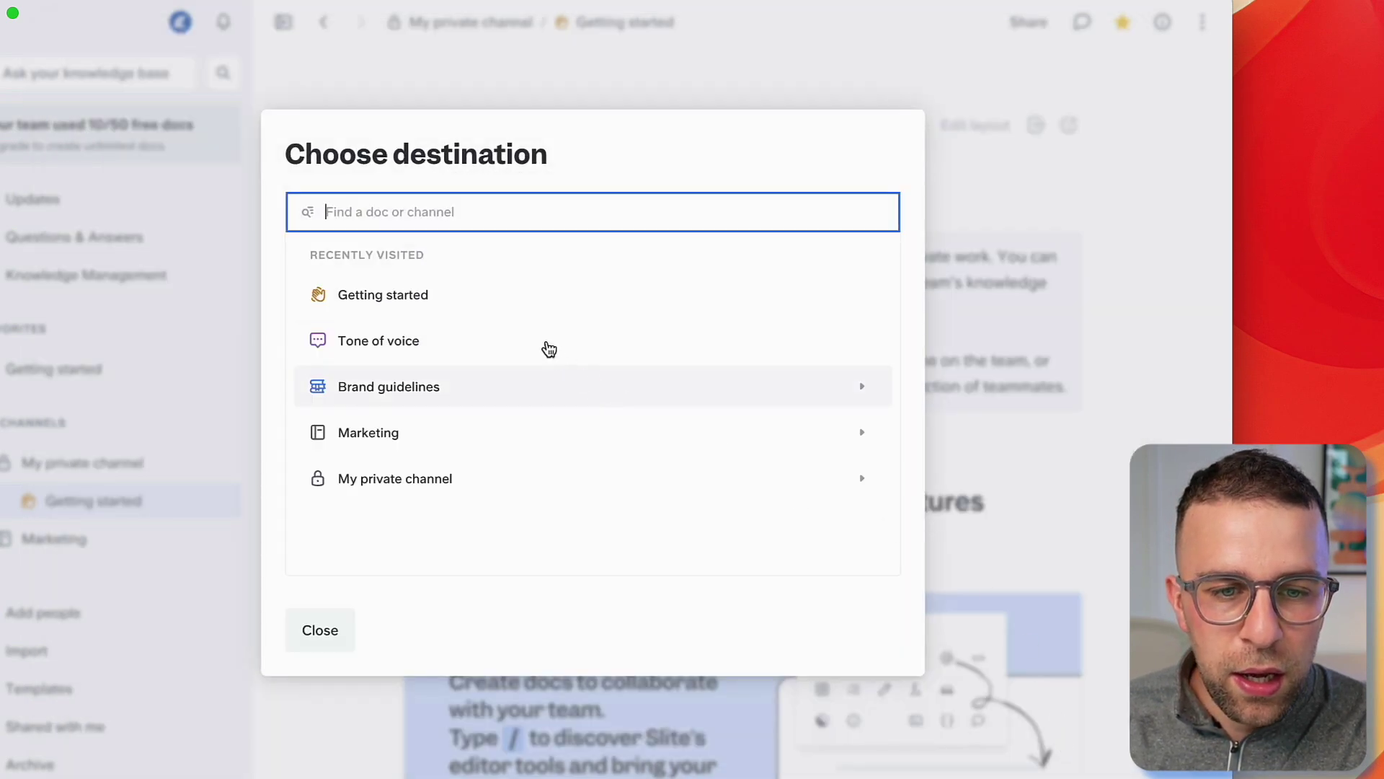
pyautogui.click(511, 426)
pyautogui.click(863, 431)
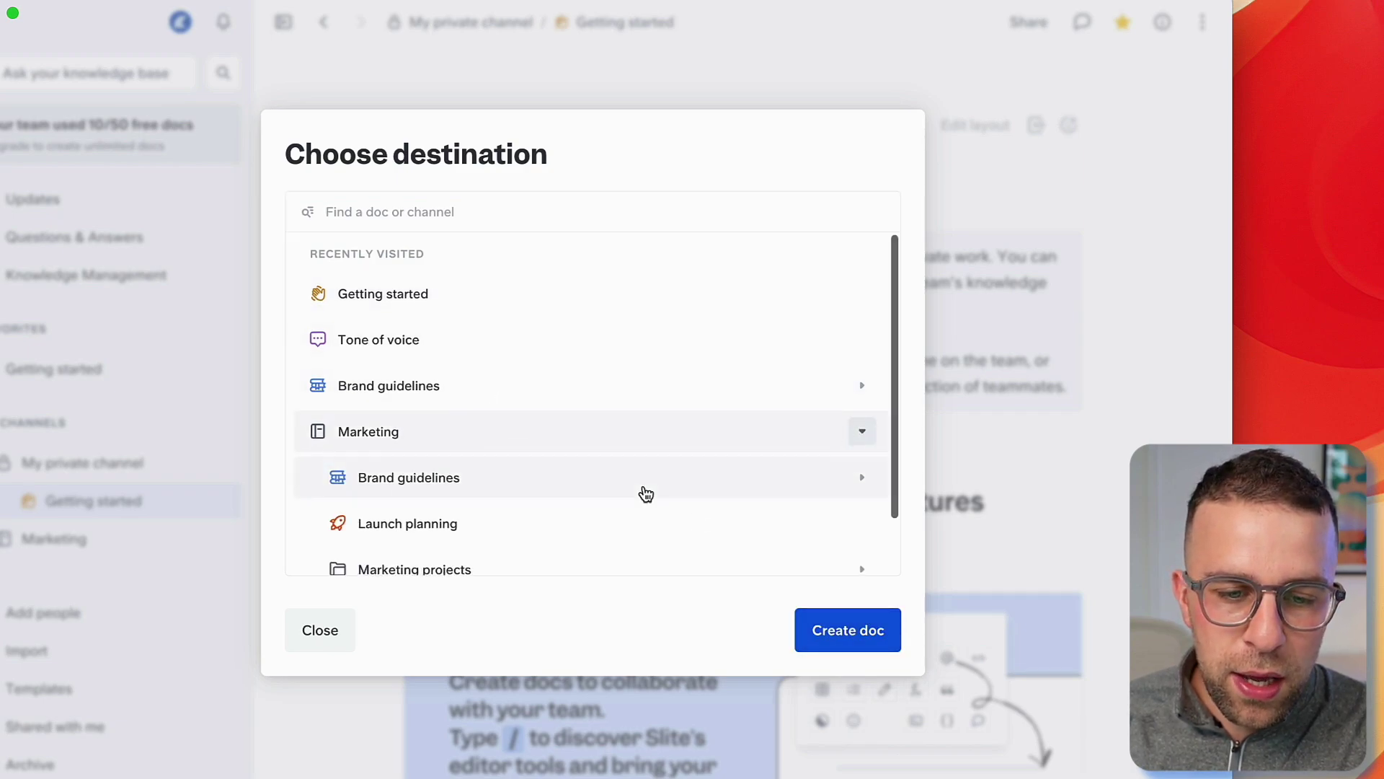
pyautogui.scroll(-2, 565, 504)
pyautogui.click(863, 506)
pyautogui.scroll(-1, 865, 547)
# Step: Create the doc and replace the /today placeholder with a 21 Aug 2023 date chip
pyautogui.click(874, 632)
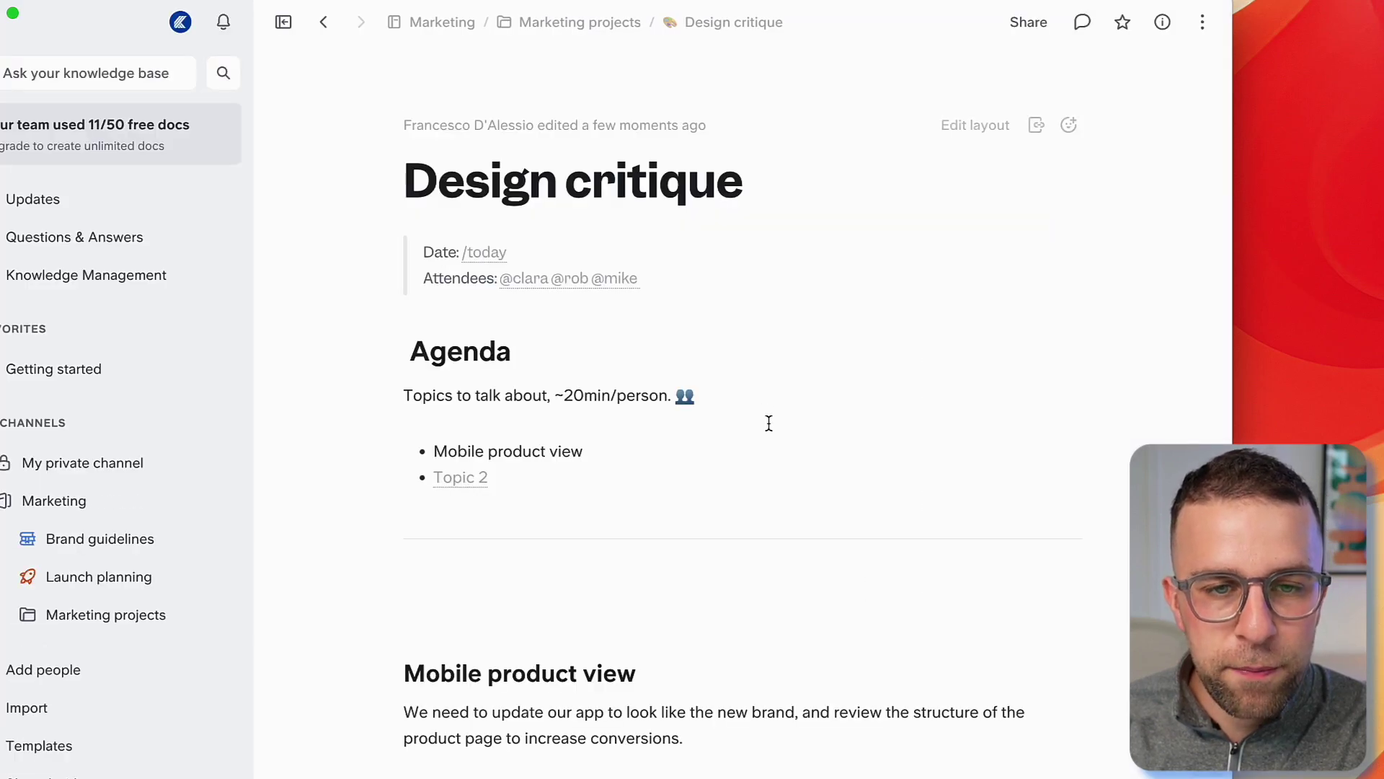
pyautogui.click(483, 254)
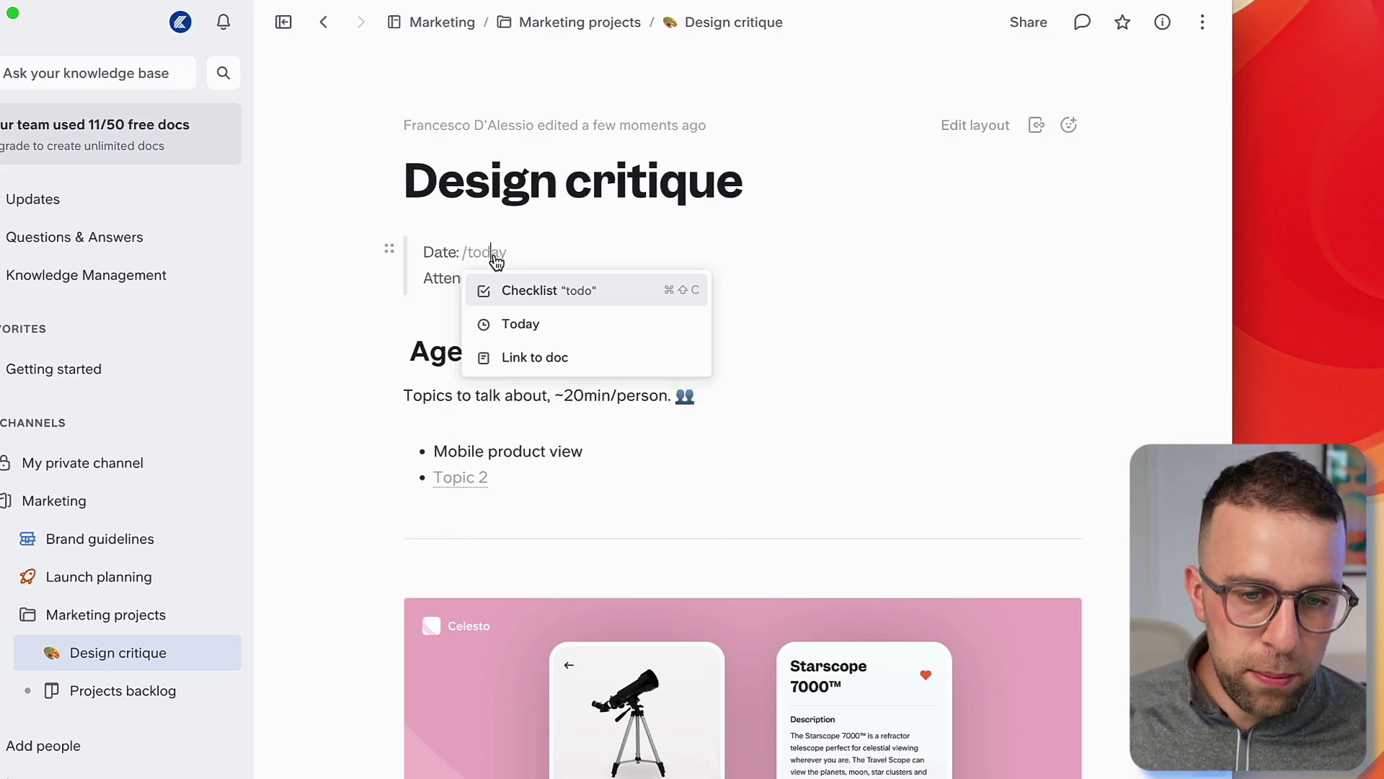
pyautogui.click(541, 319)
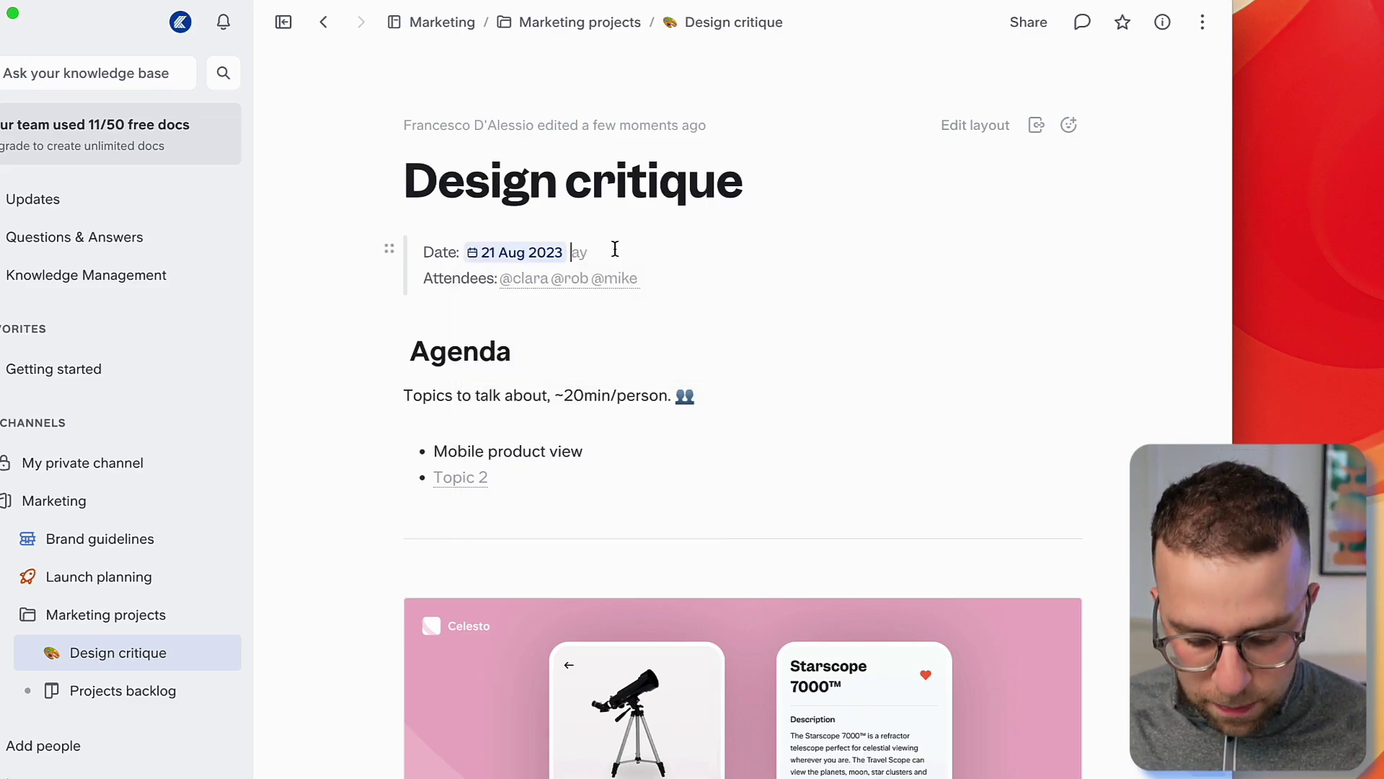
pyautogui.click(508, 253)
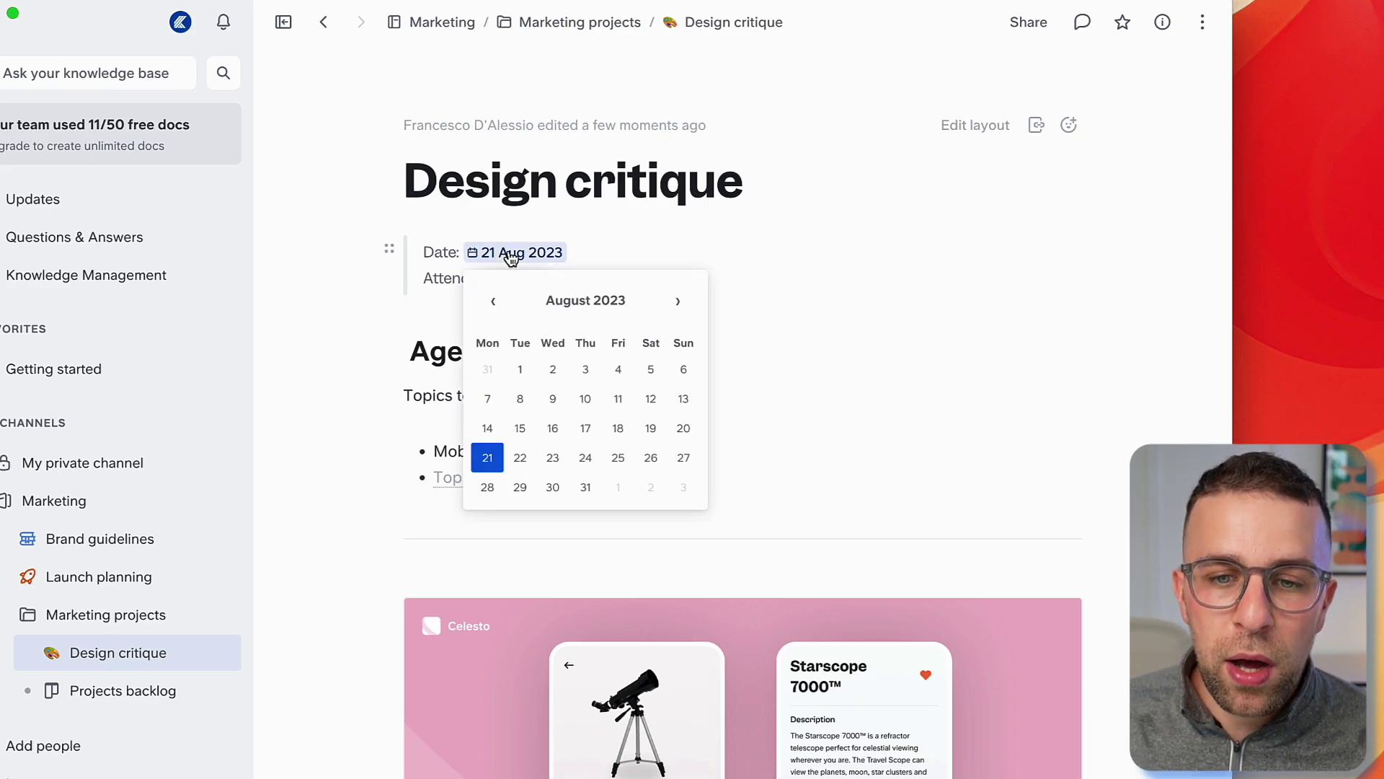
pyautogui.click(672, 231)
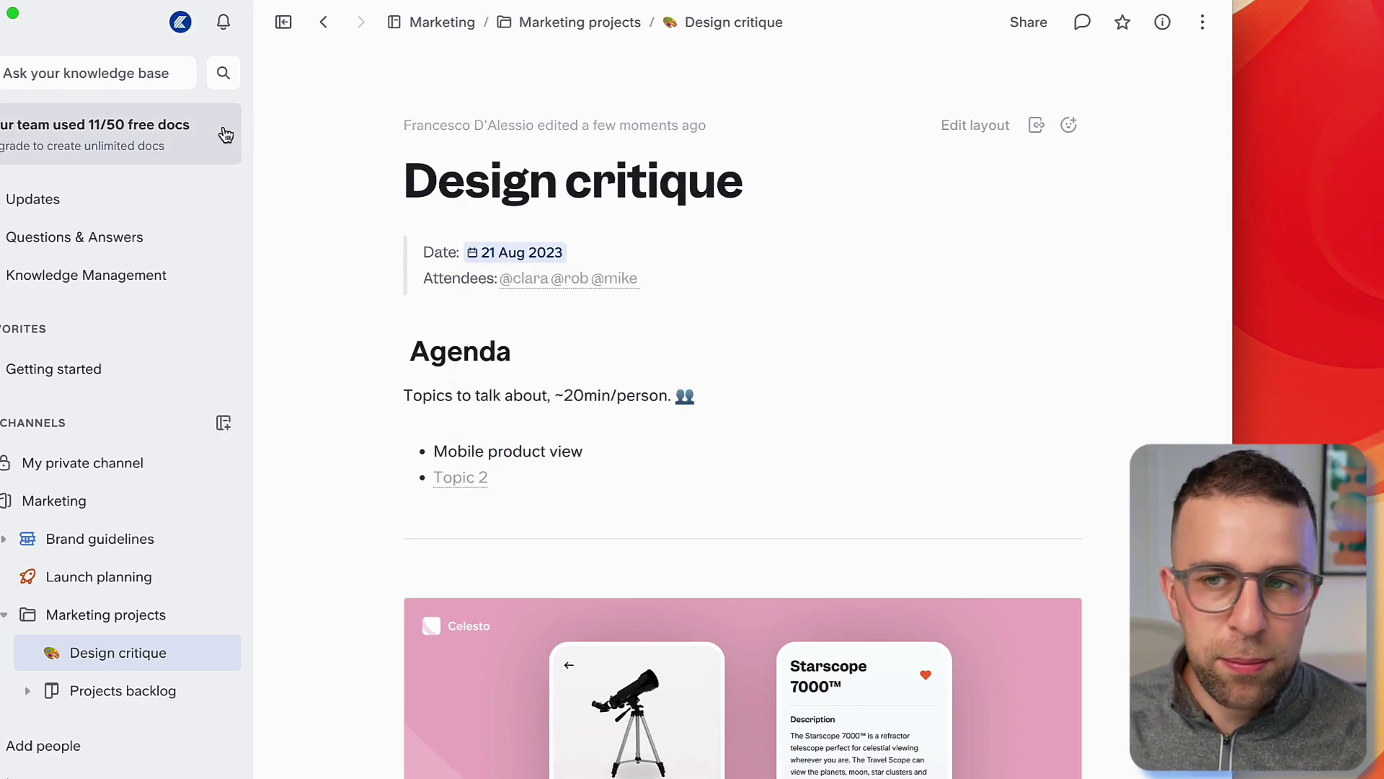
# Step: Check the workspace notifications panel twice, including its Slack option
pyautogui.click(223, 23)
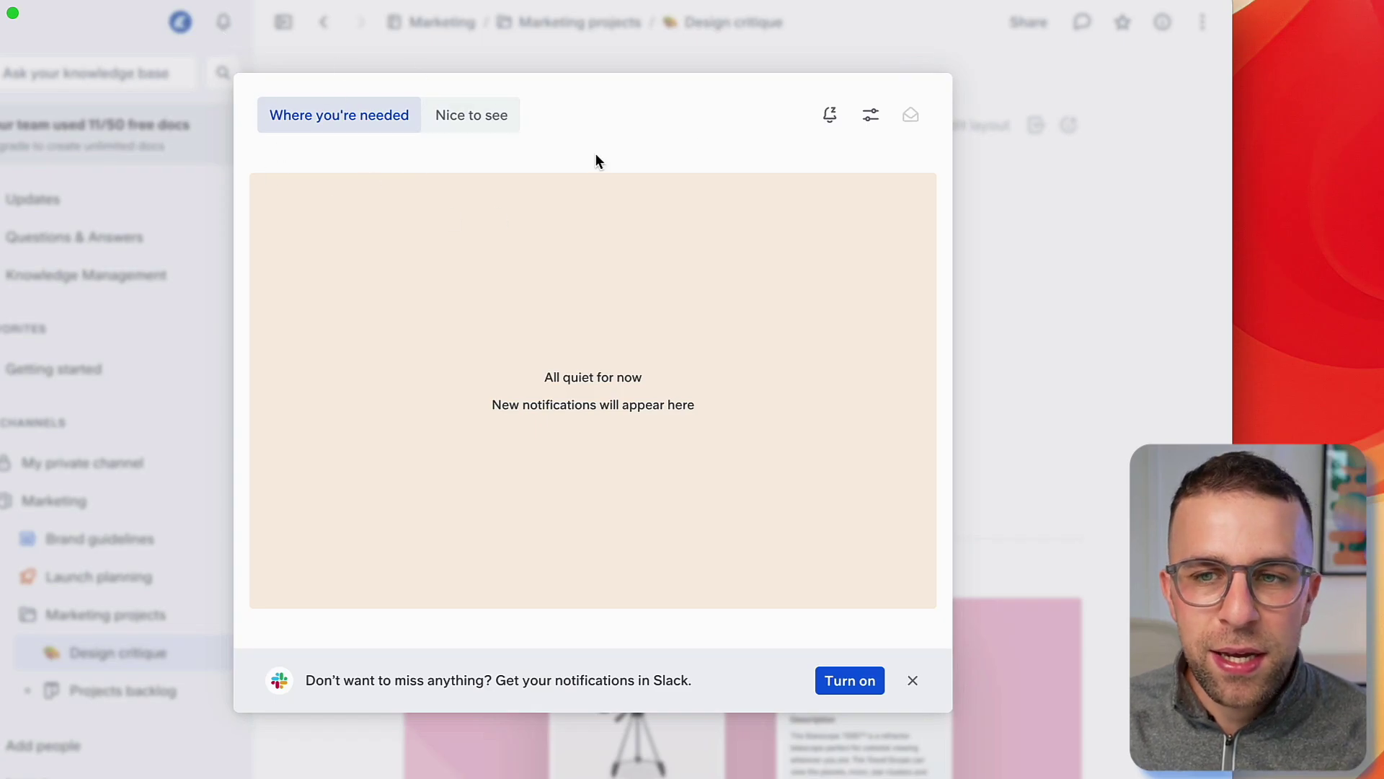
pyautogui.click(1044, 278)
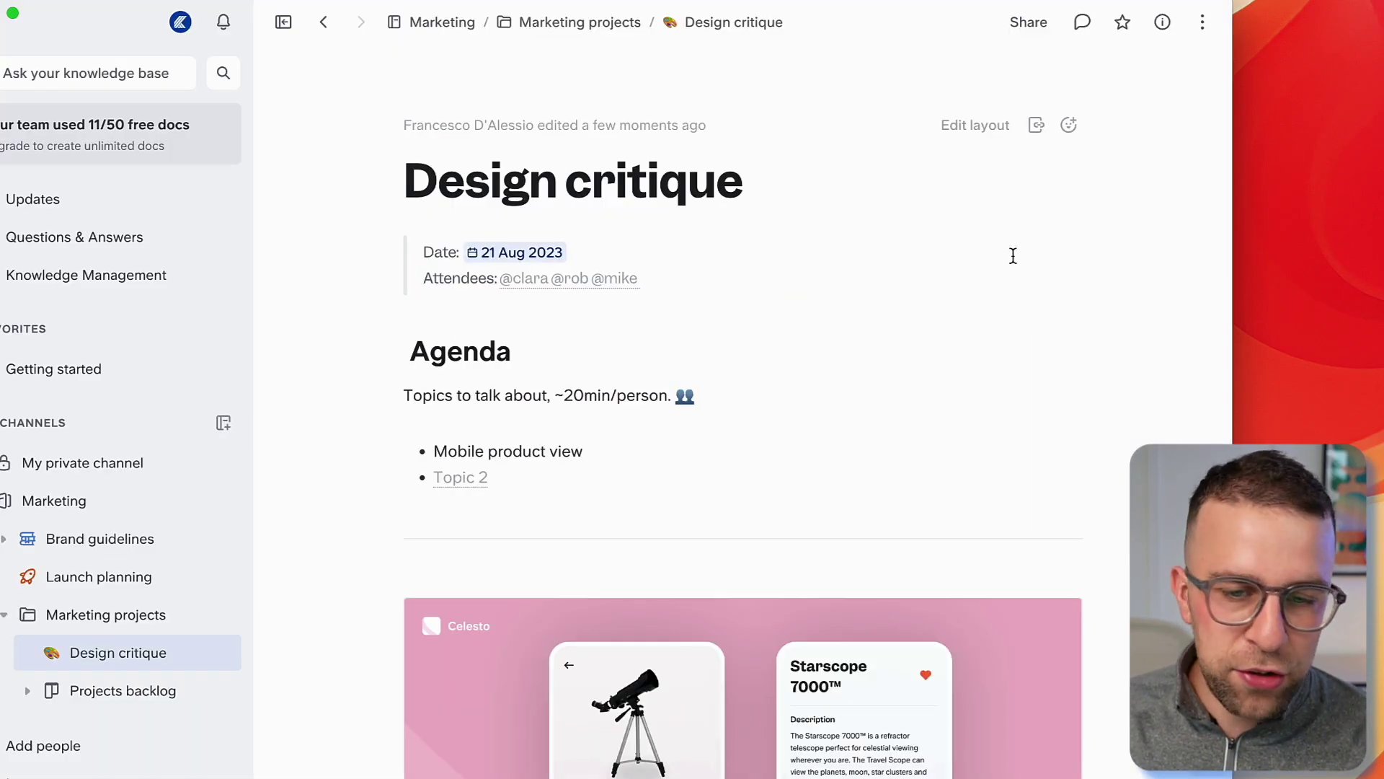
pyautogui.click(223, 23)
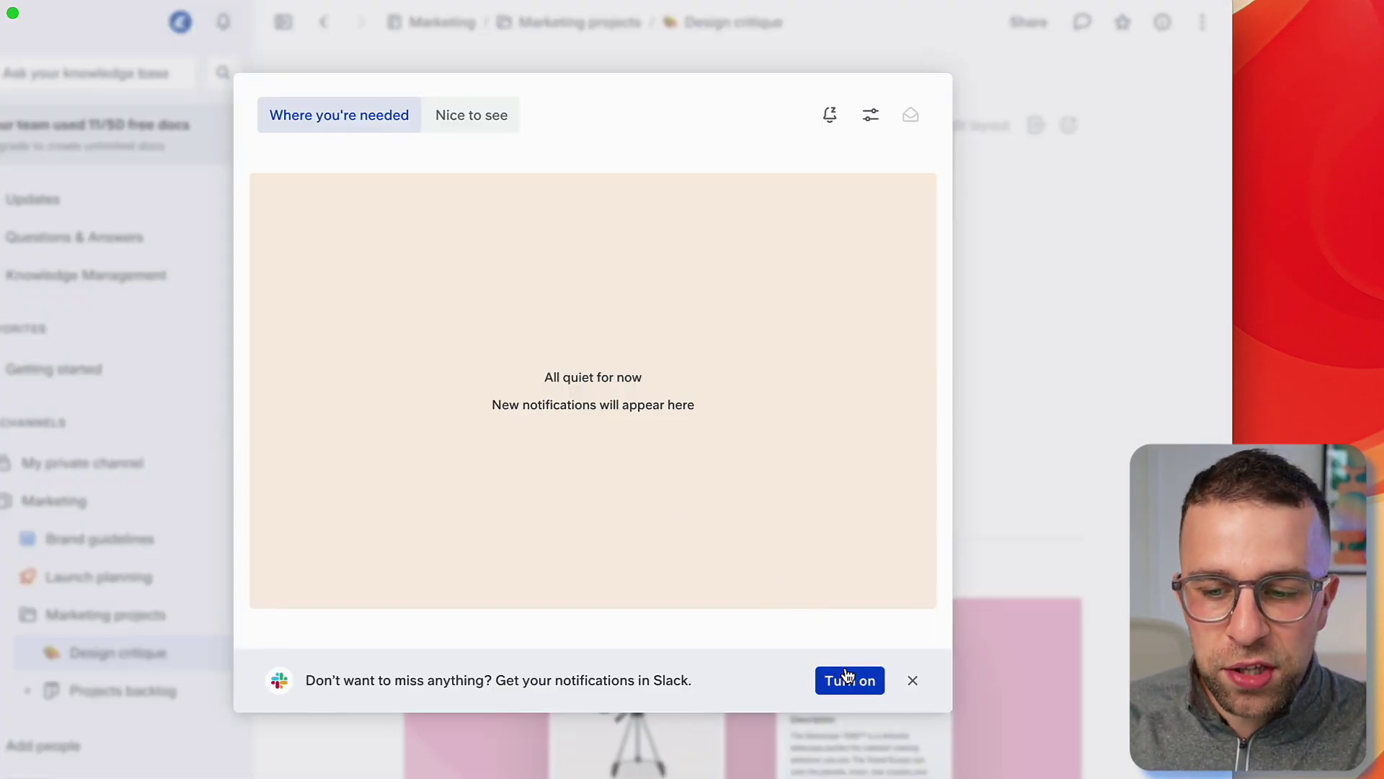
pyautogui.click(1051, 312)
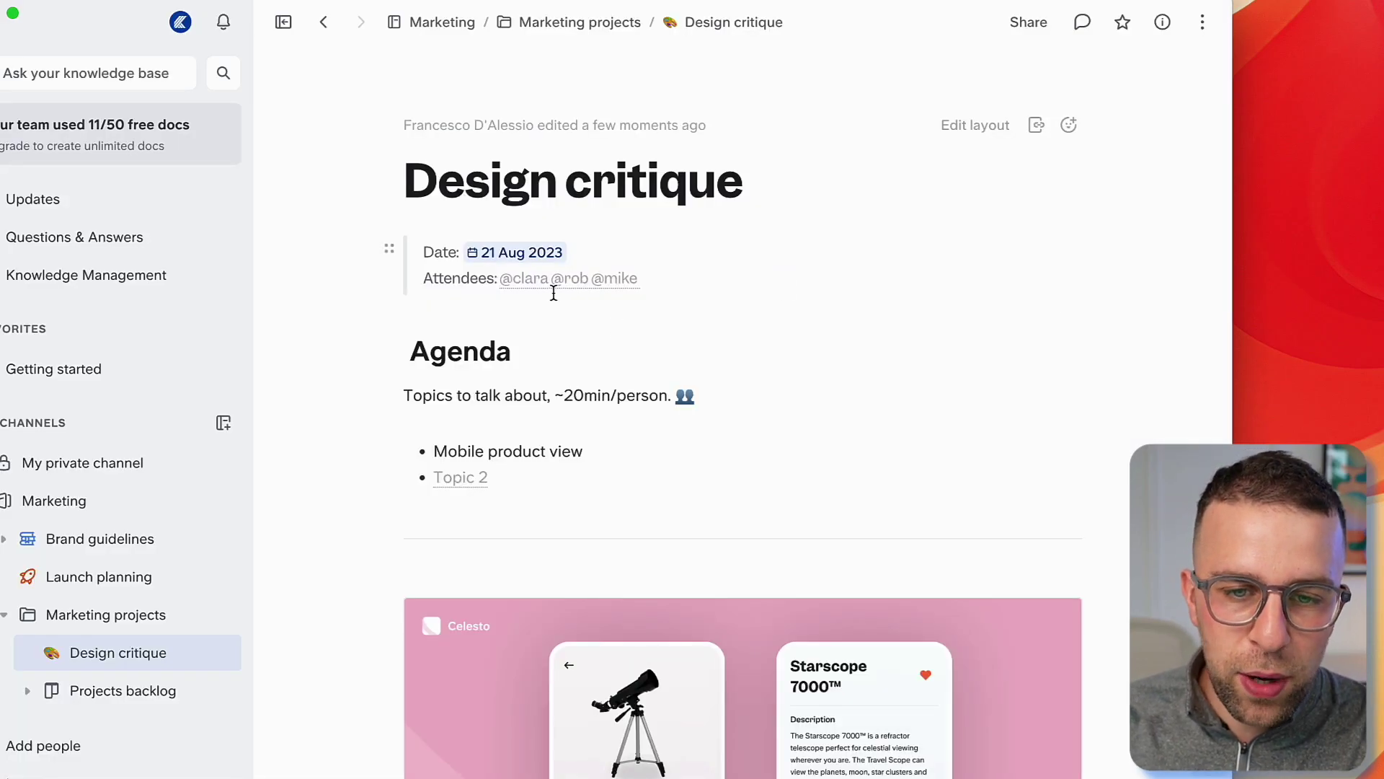
# Step: Scroll through the Design critique doc and open its more-options menu
pyautogui.scroll(-5, 589, 387)
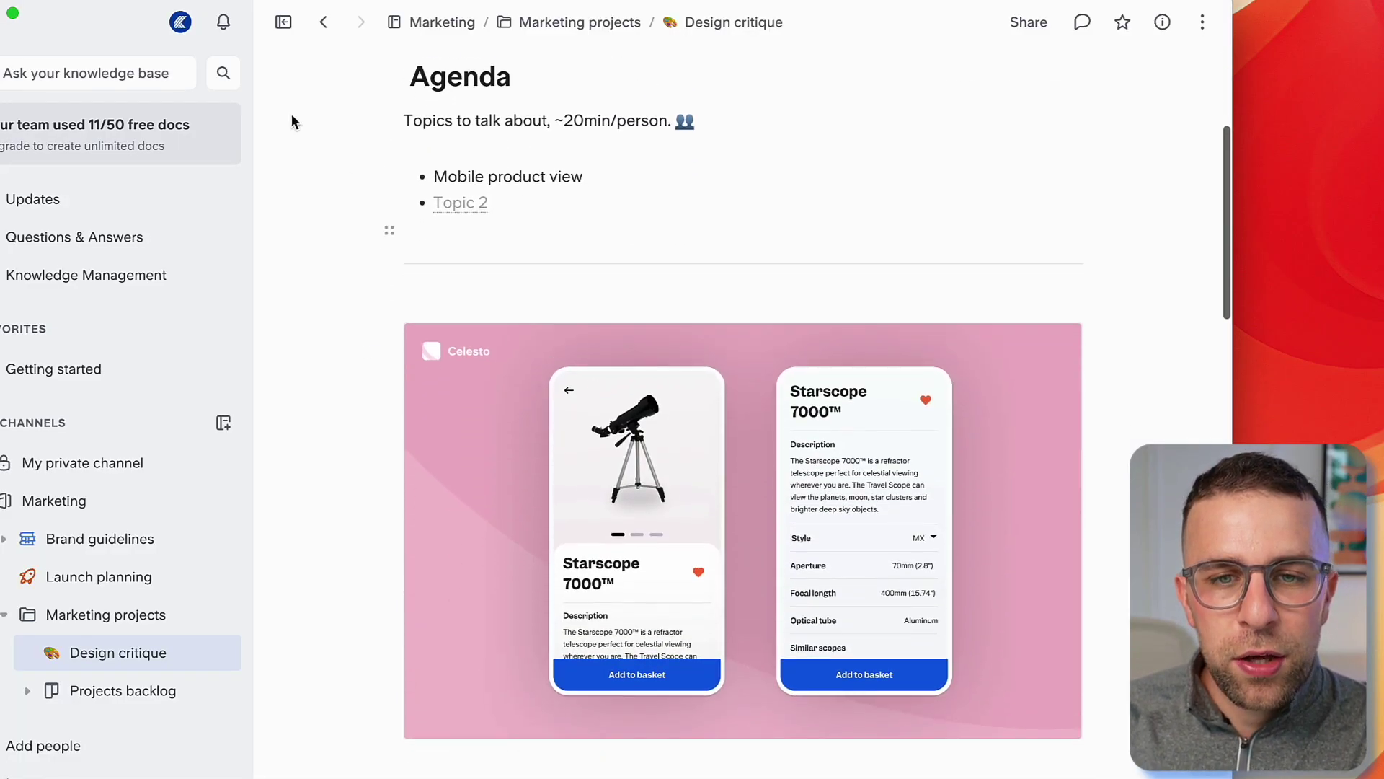
pyautogui.scroll(-15, 690, 607)
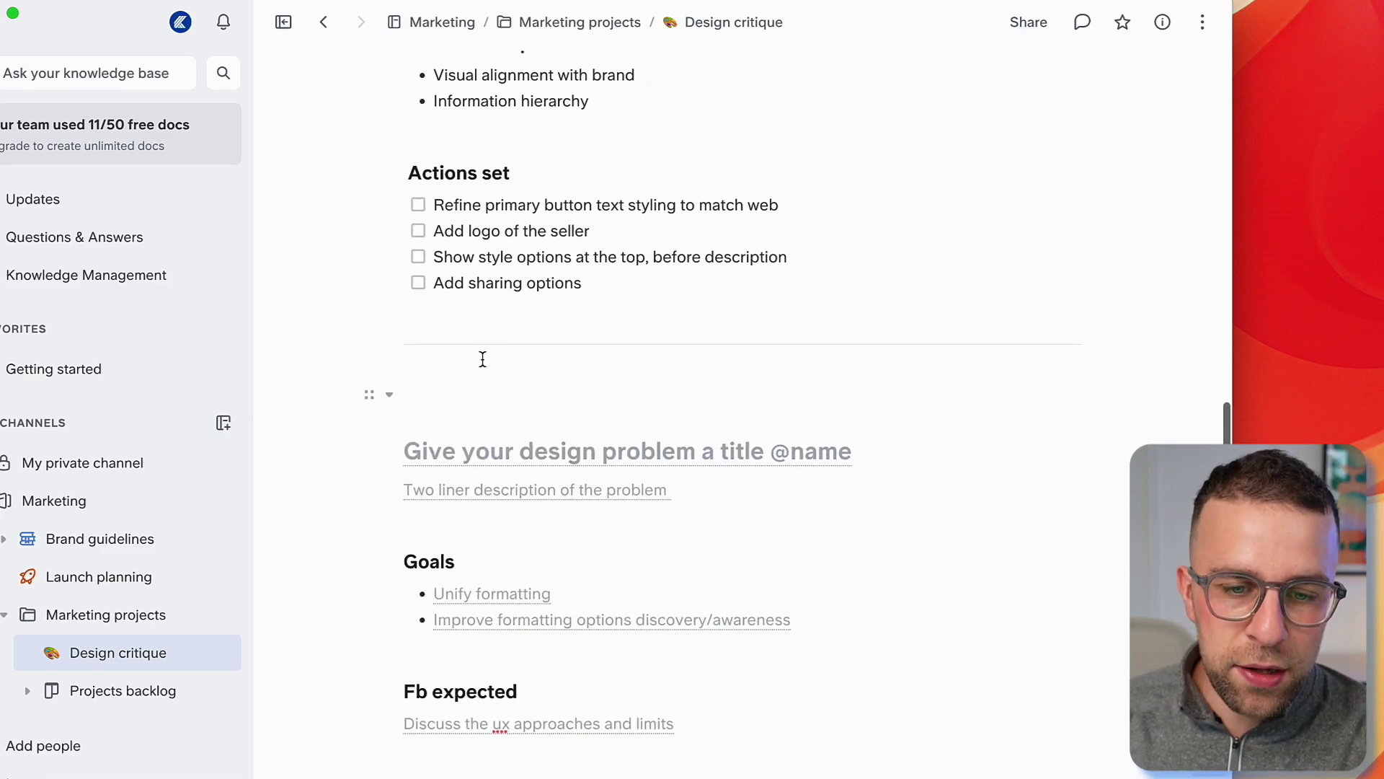
pyautogui.scroll(-5, 507, 291)
pyautogui.scroll(8, 507, 291)
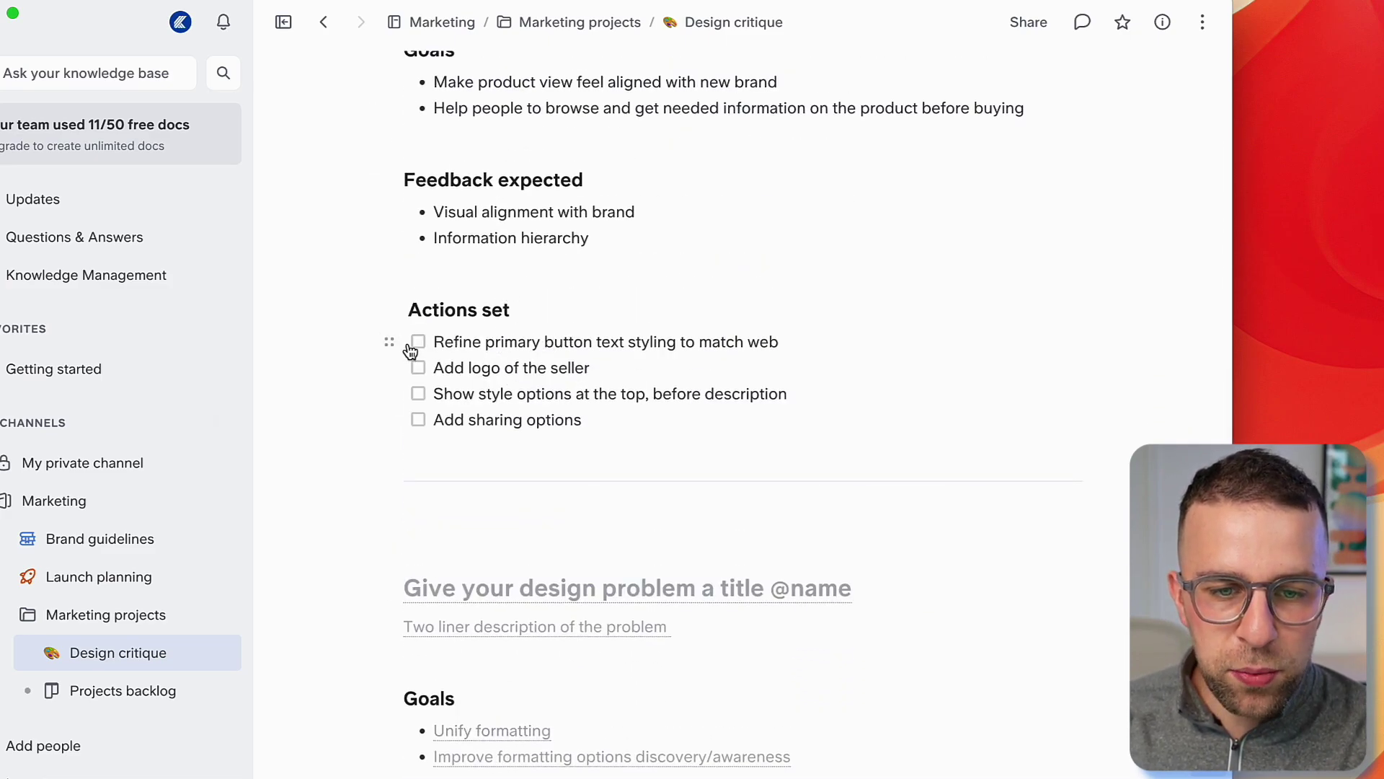
pyautogui.click(1202, 22)
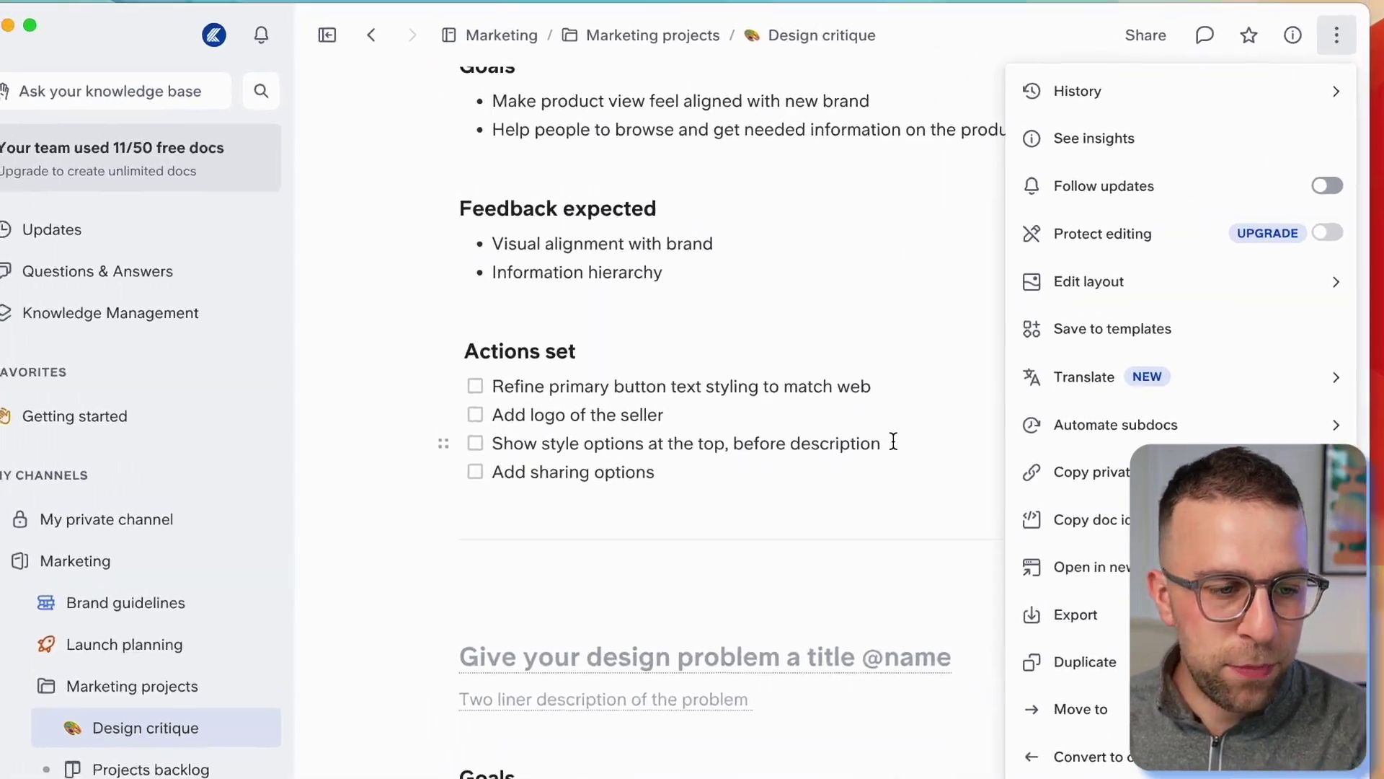
# Step: Close the document options and check the workspace Updates, dismissing the import dialog without importing
pyautogui.click(799, 391)
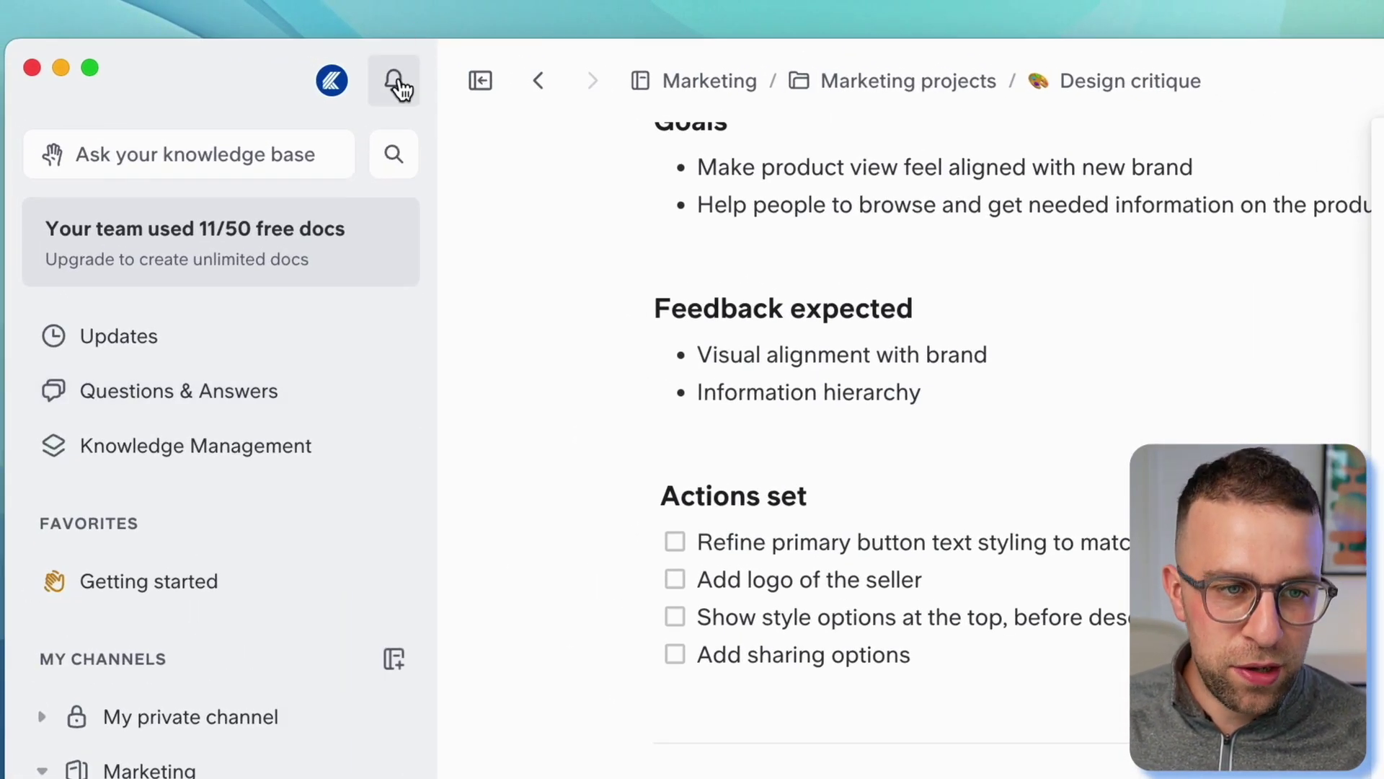
pyautogui.click(395, 81)
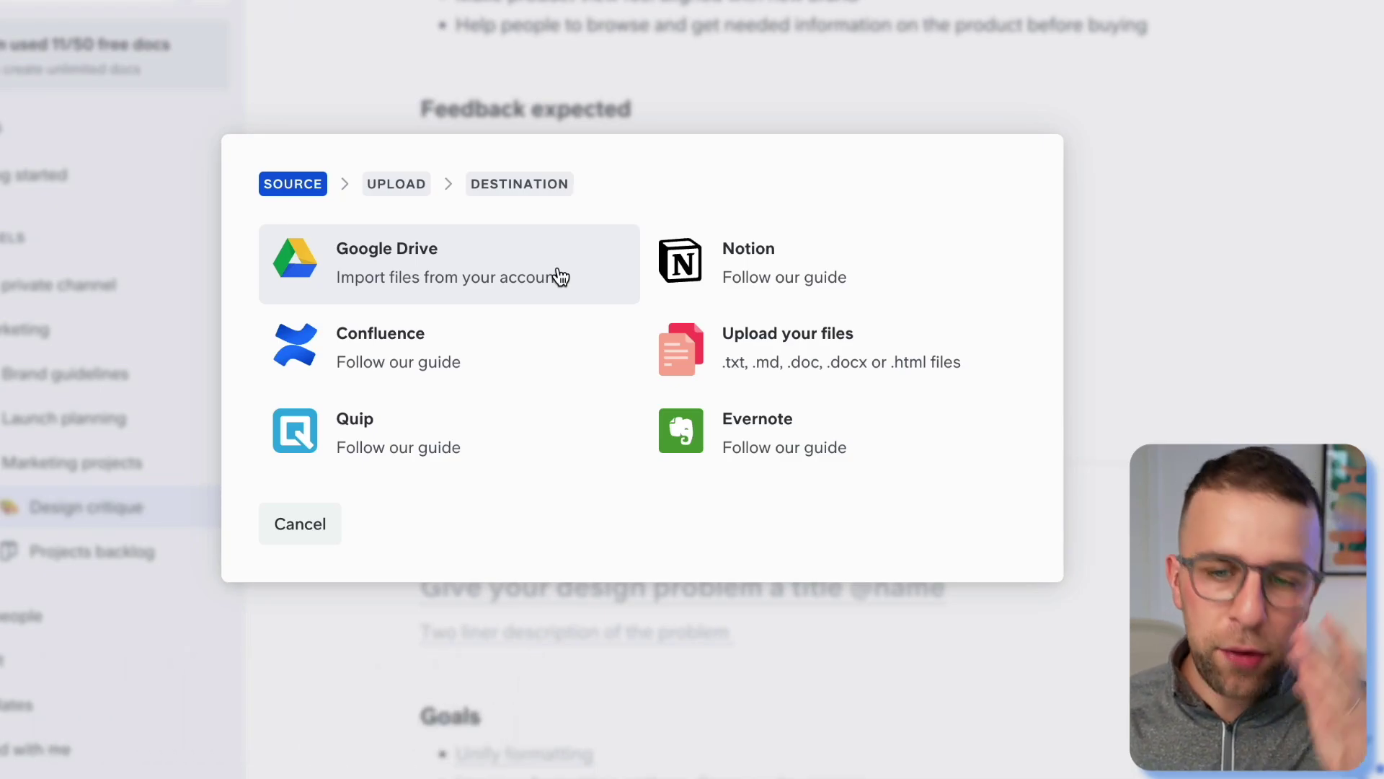
pyautogui.click(633, 13)
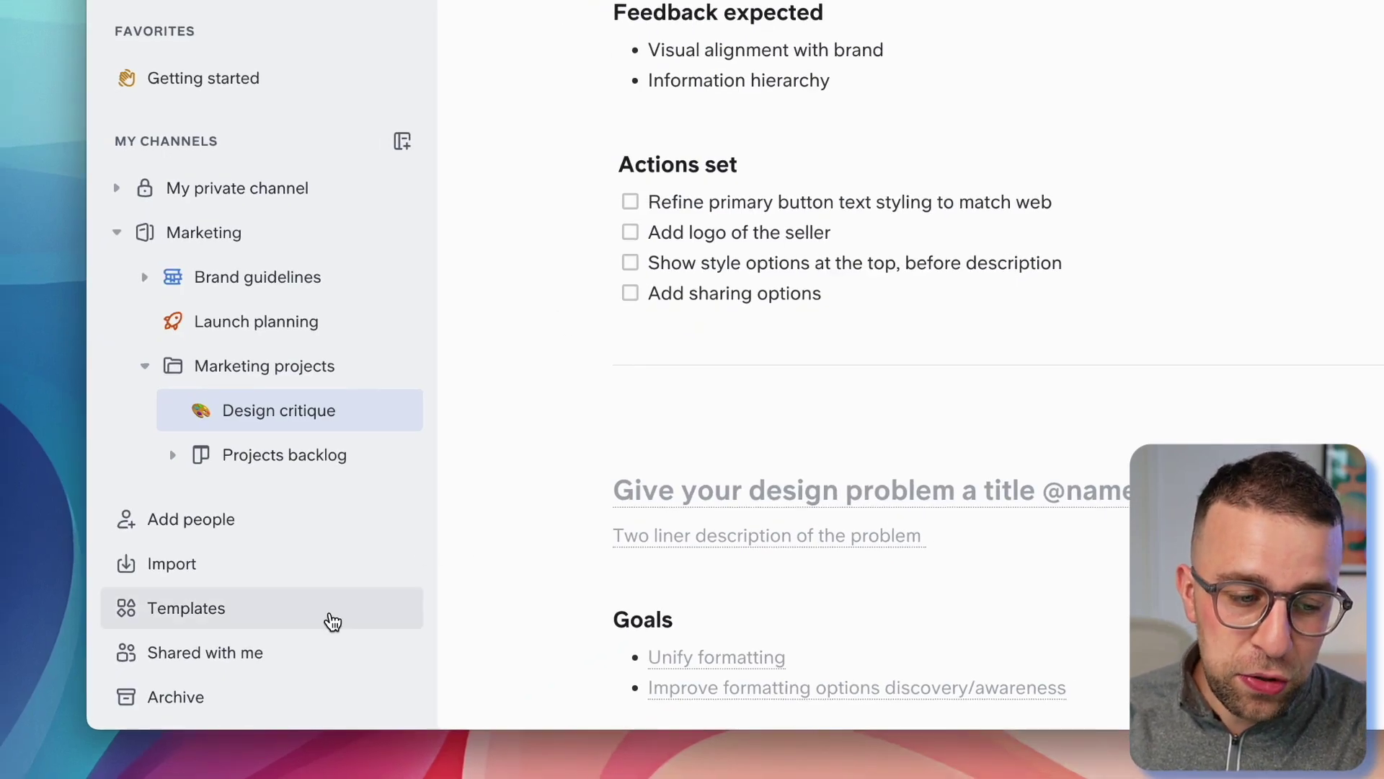
pyautogui.scroll(3, 315, 656)
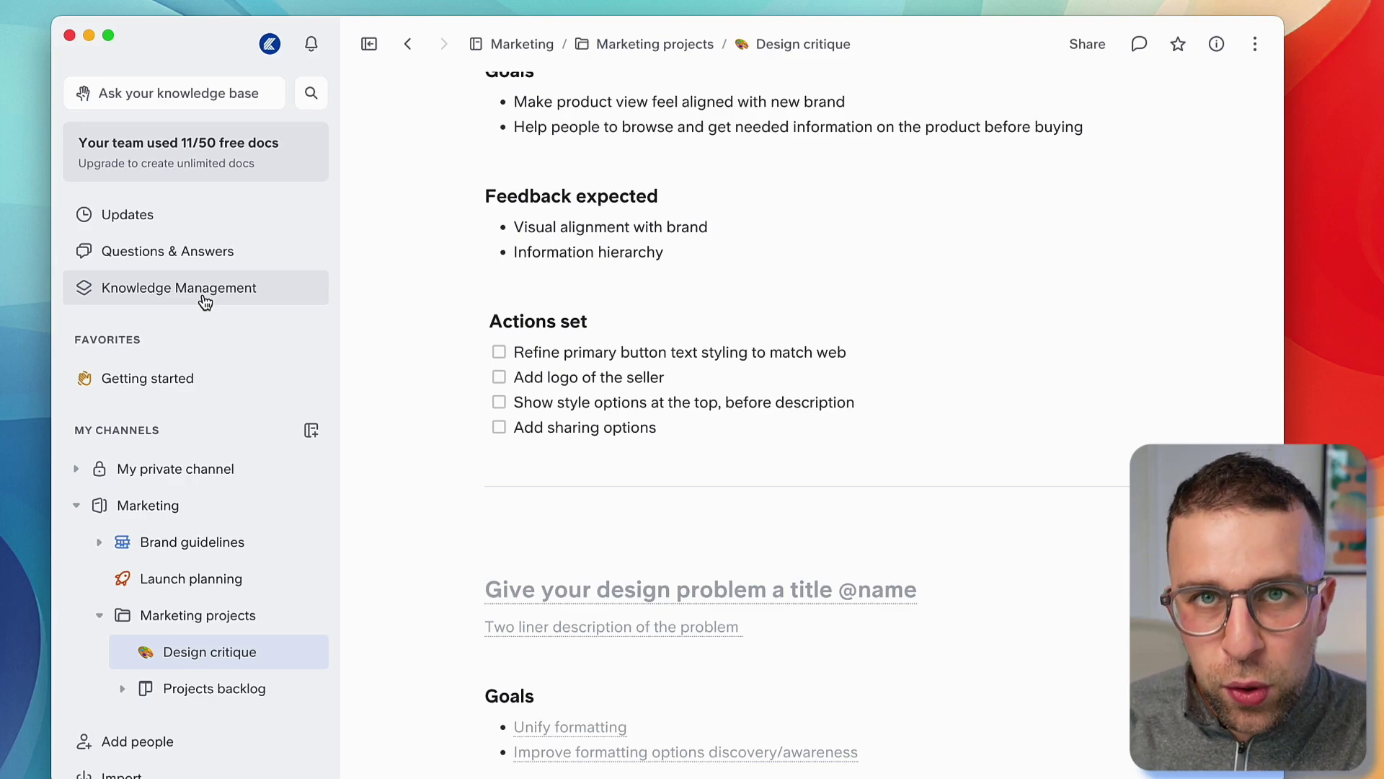
pyautogui.click(205, 223)
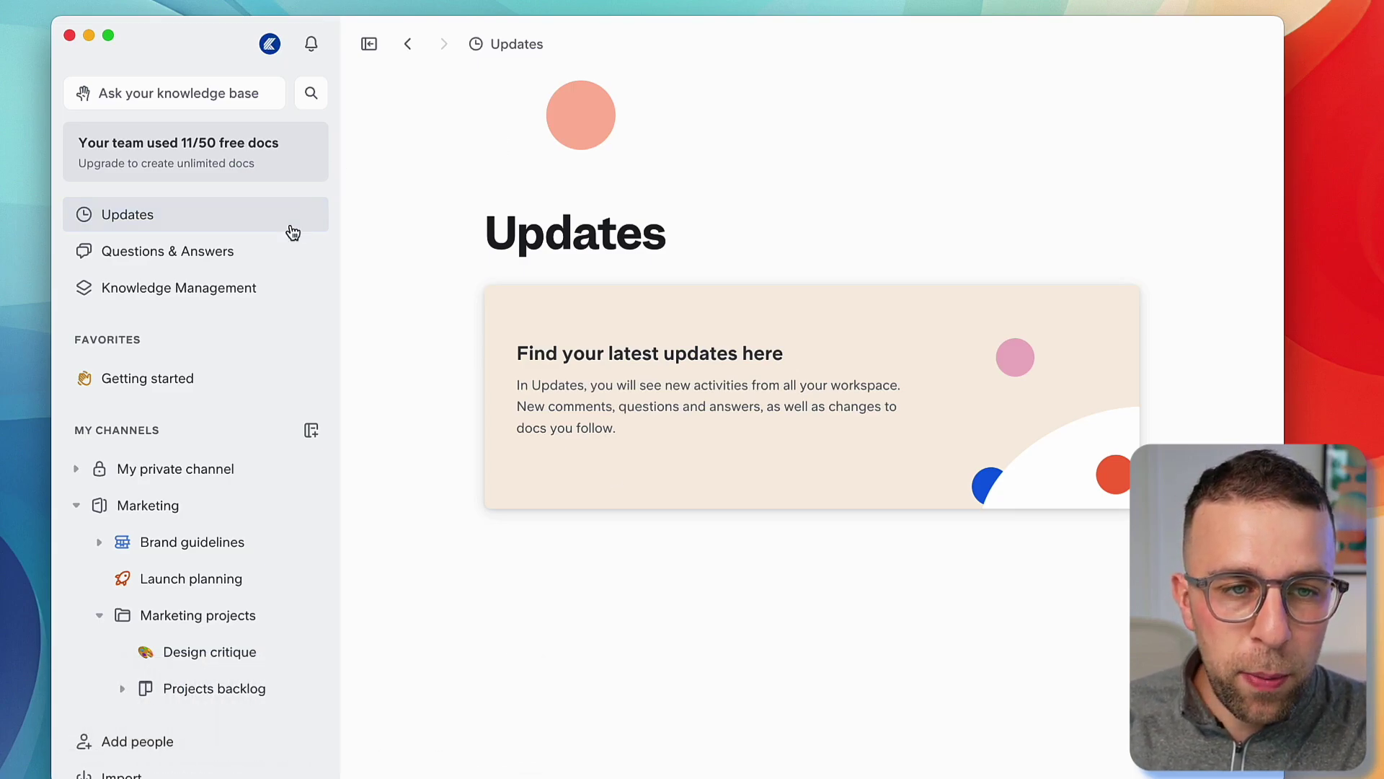
pyautogui.click(307, 92)
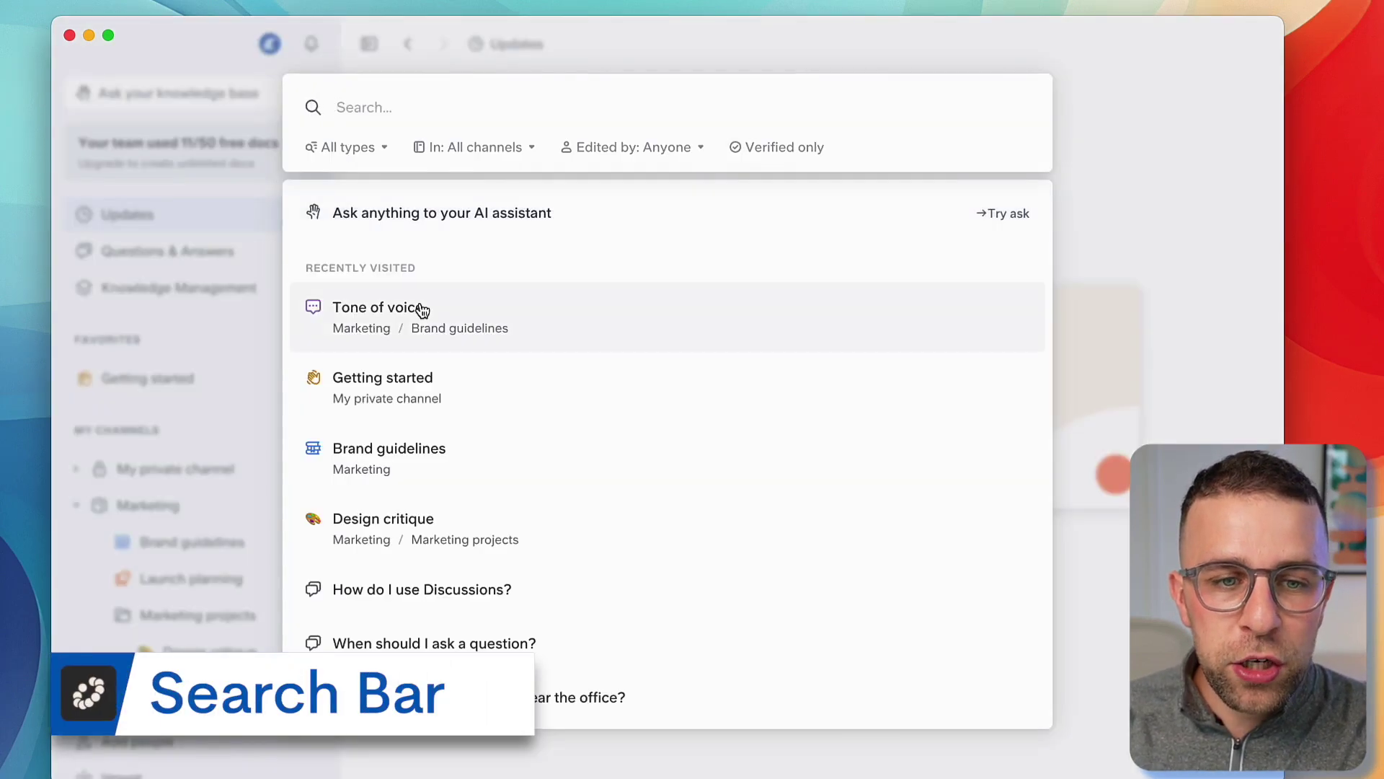
pyautogui.scroll(-3, 462, 424)
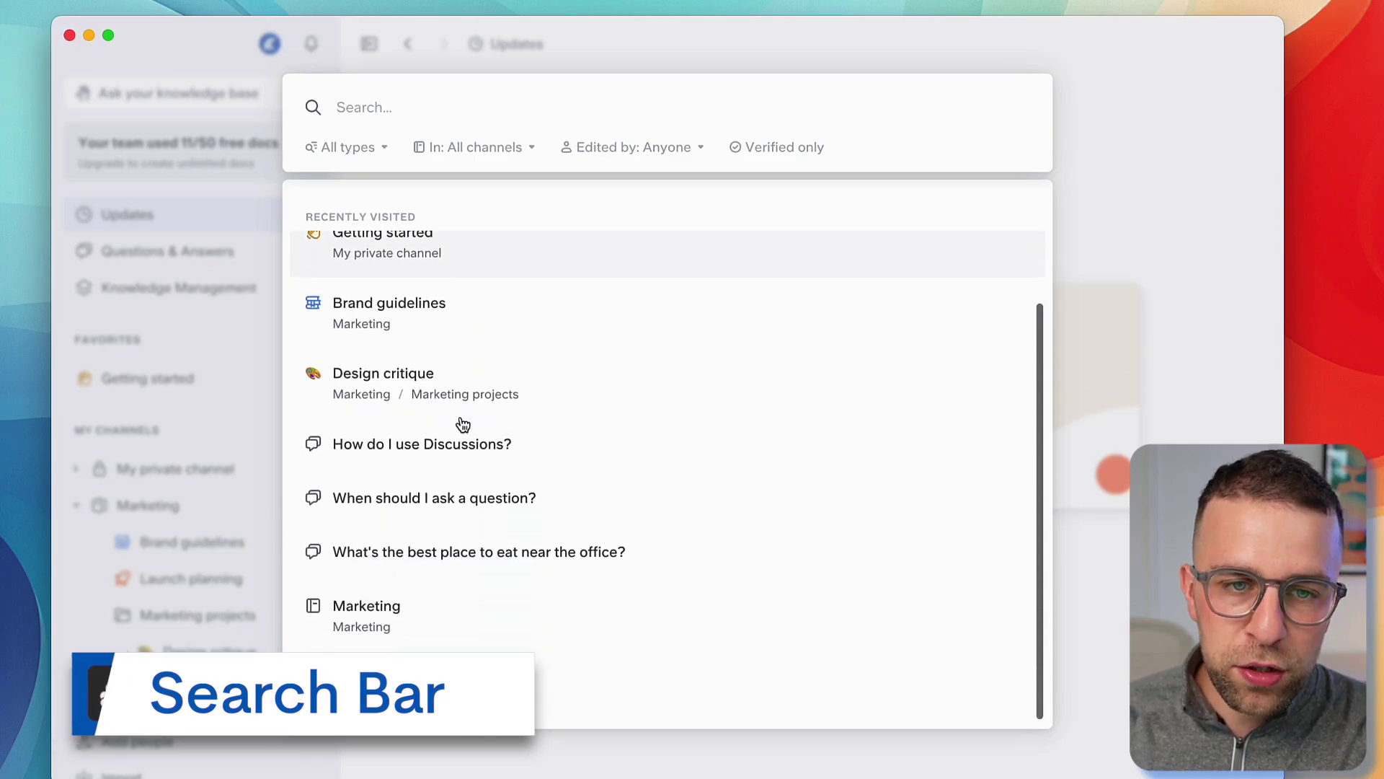
pyautogui.click(175, 400)
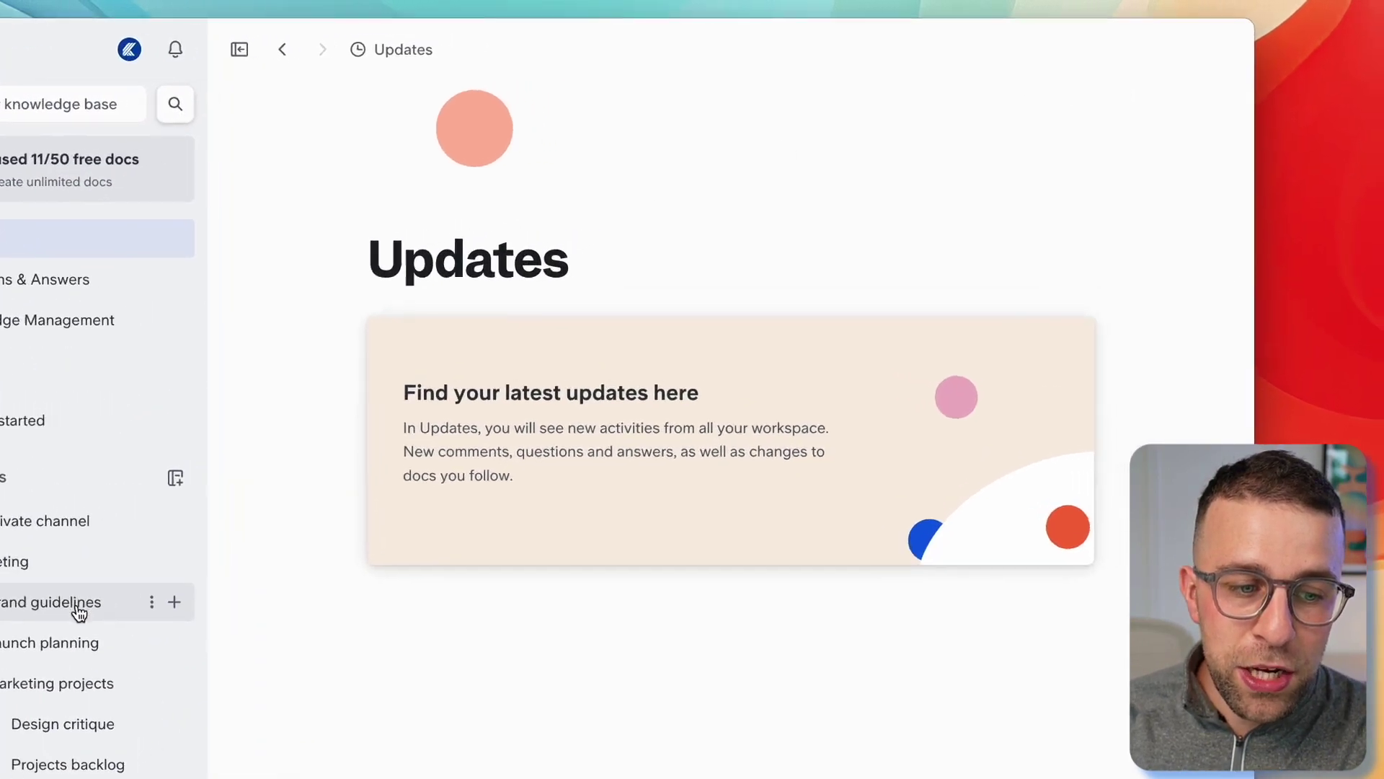
# Step: Open the Brand guidelines document and show its page options menu
pyautogui.click(245, 548)
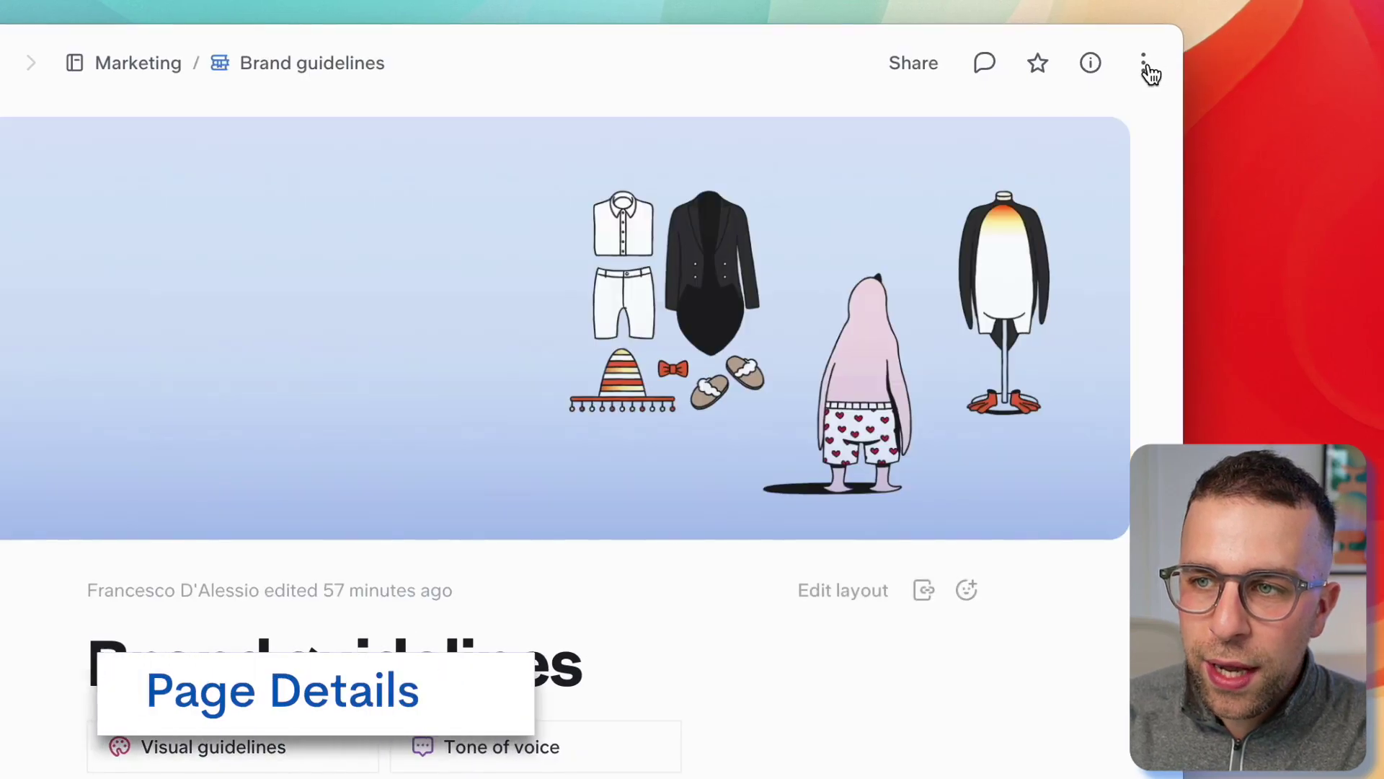
pyautogui.click(1145, 67)
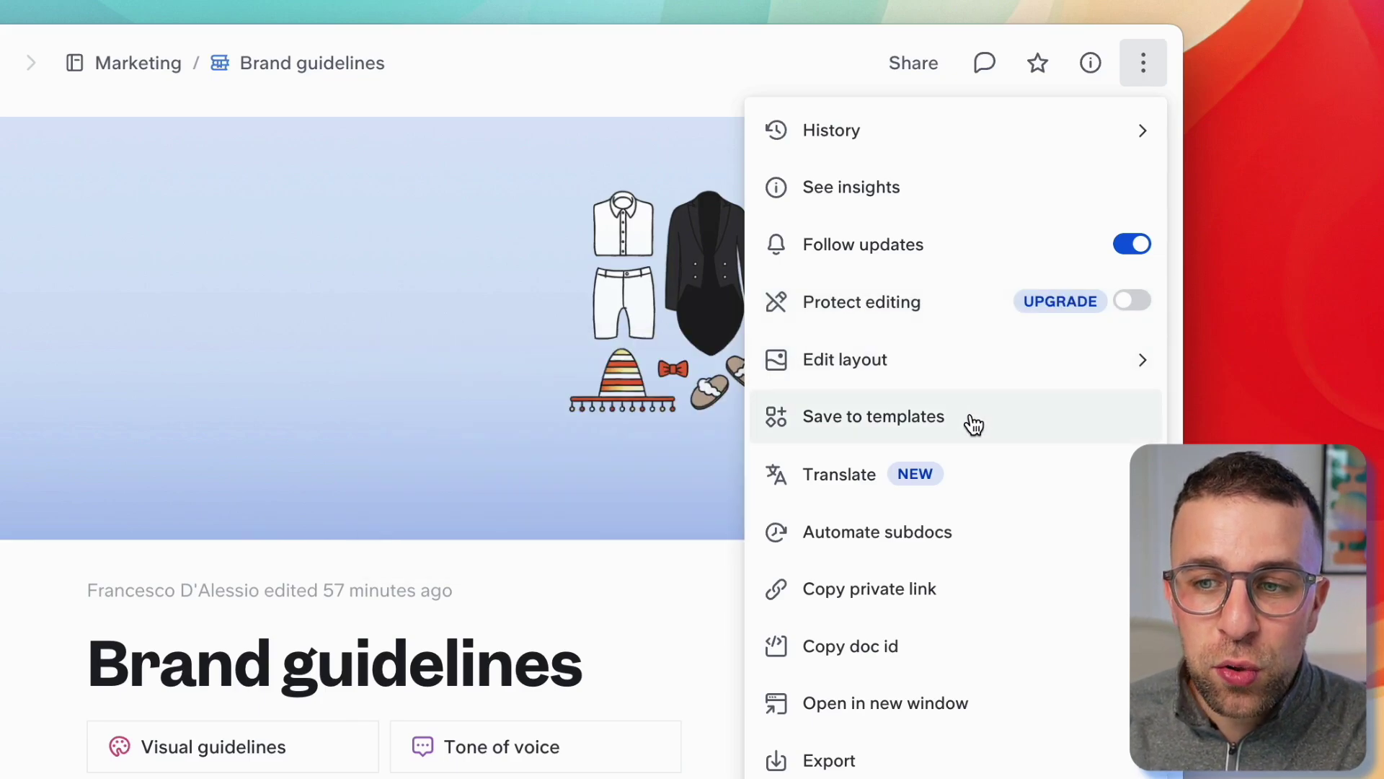
pyautogui.moveTo(1000, 553)
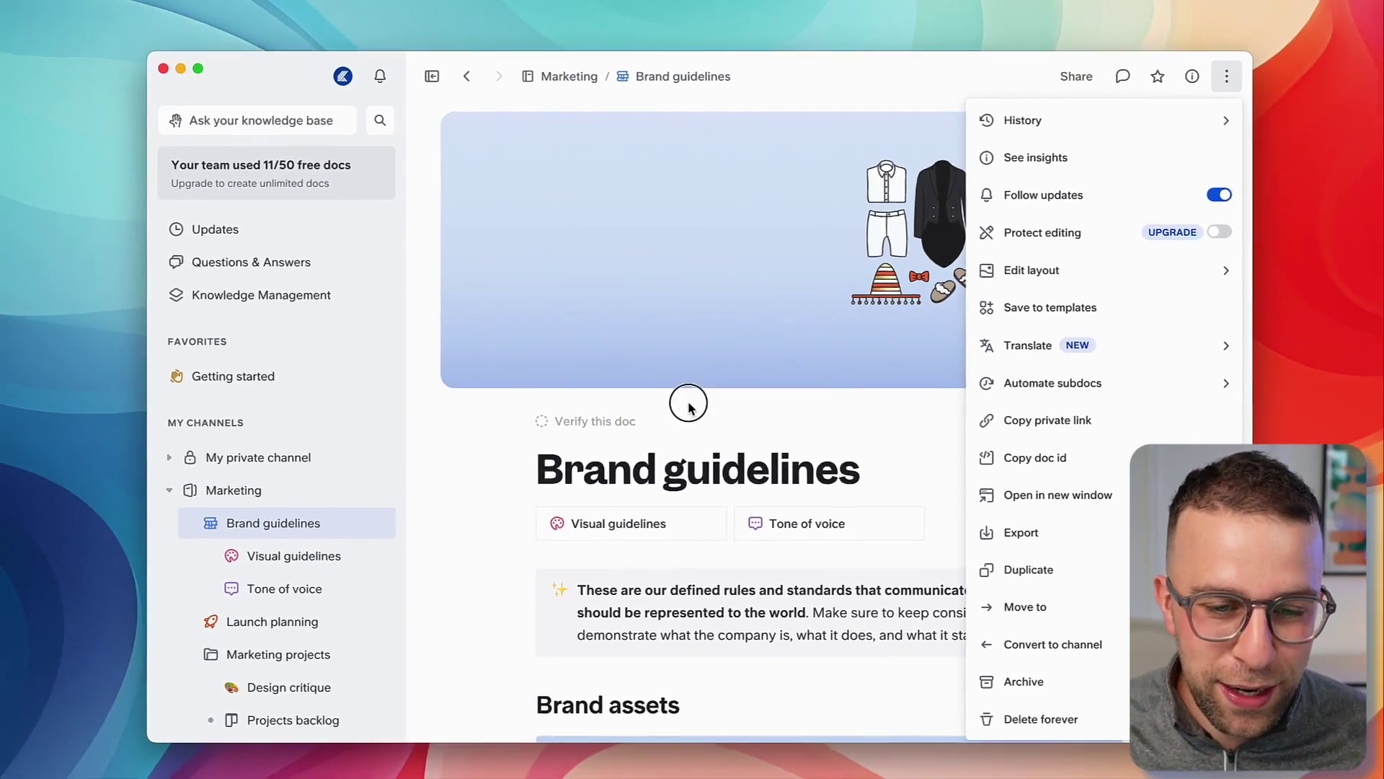
# Step: Add an AI-generated Summarize doc block at the end of Brand guidelines
pyautogui.click(315, 383)
pyautogui.scroll(-2, 686, 436)
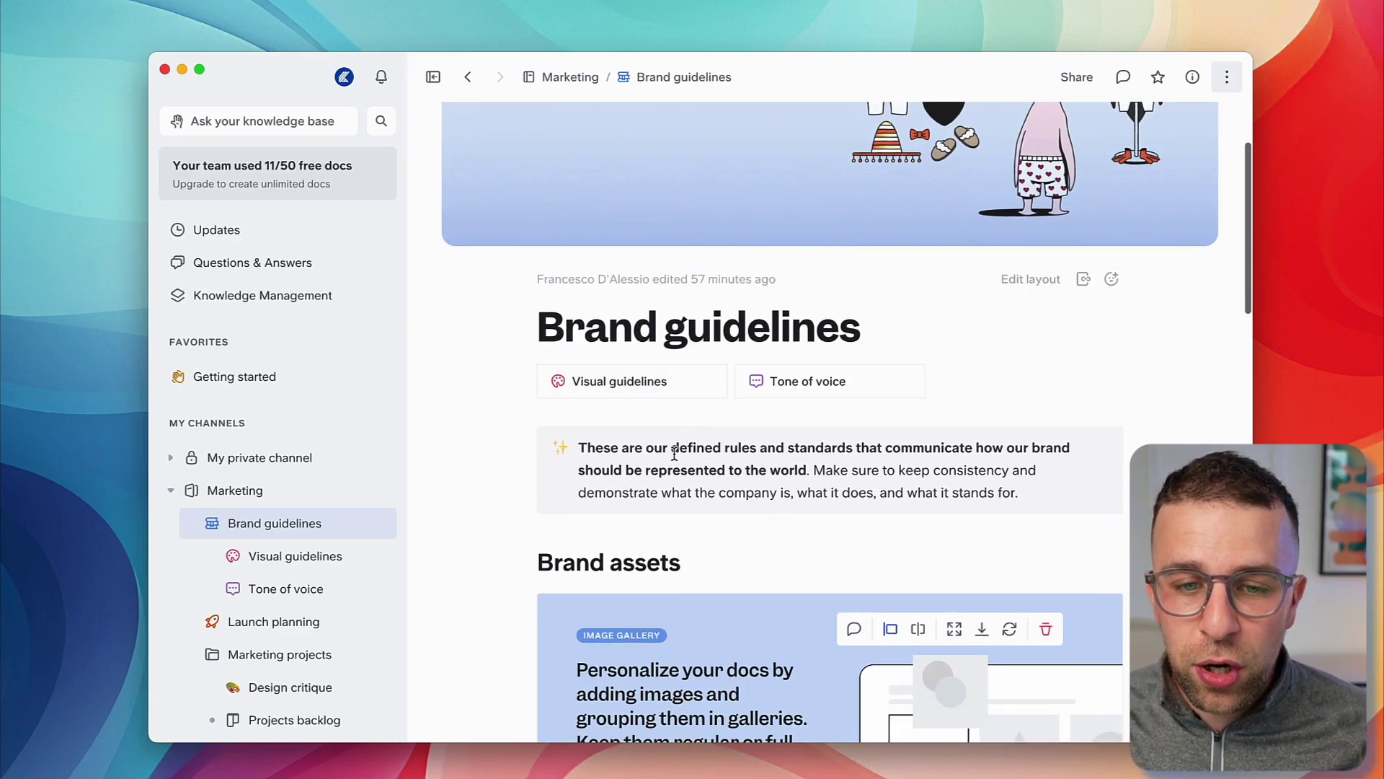
pyautogui.scroll(-15, 648, 503)
pyautogui.click(664, 425)
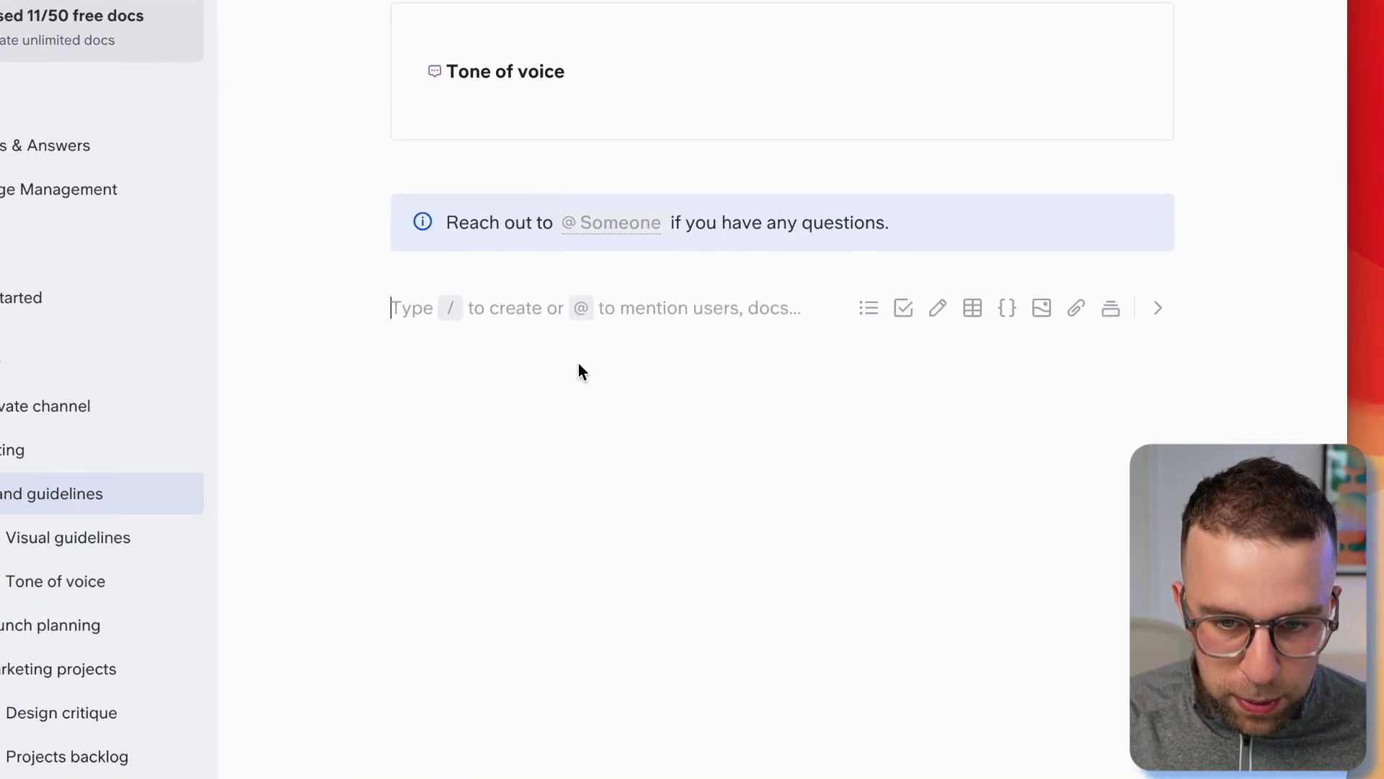
pyautogui.write('/')
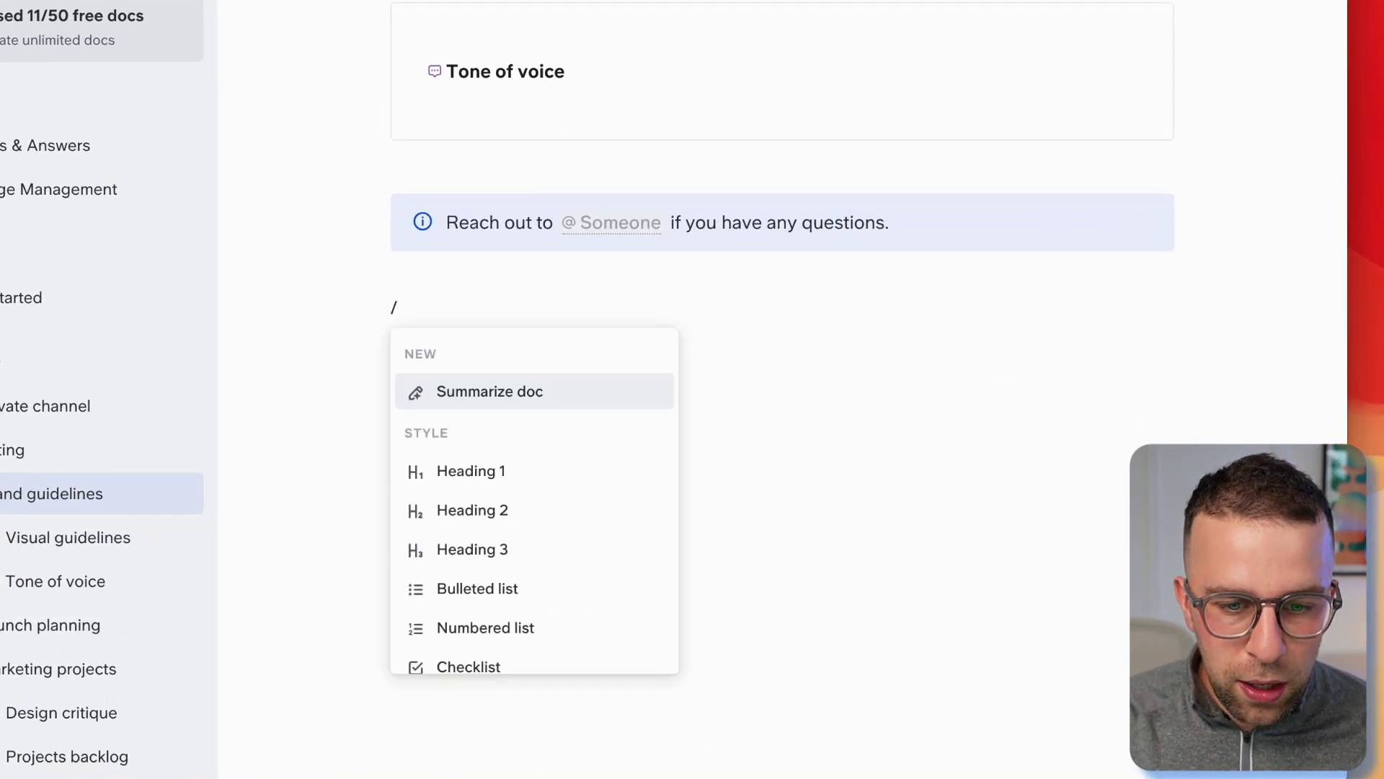
pyautogui.press('Return')
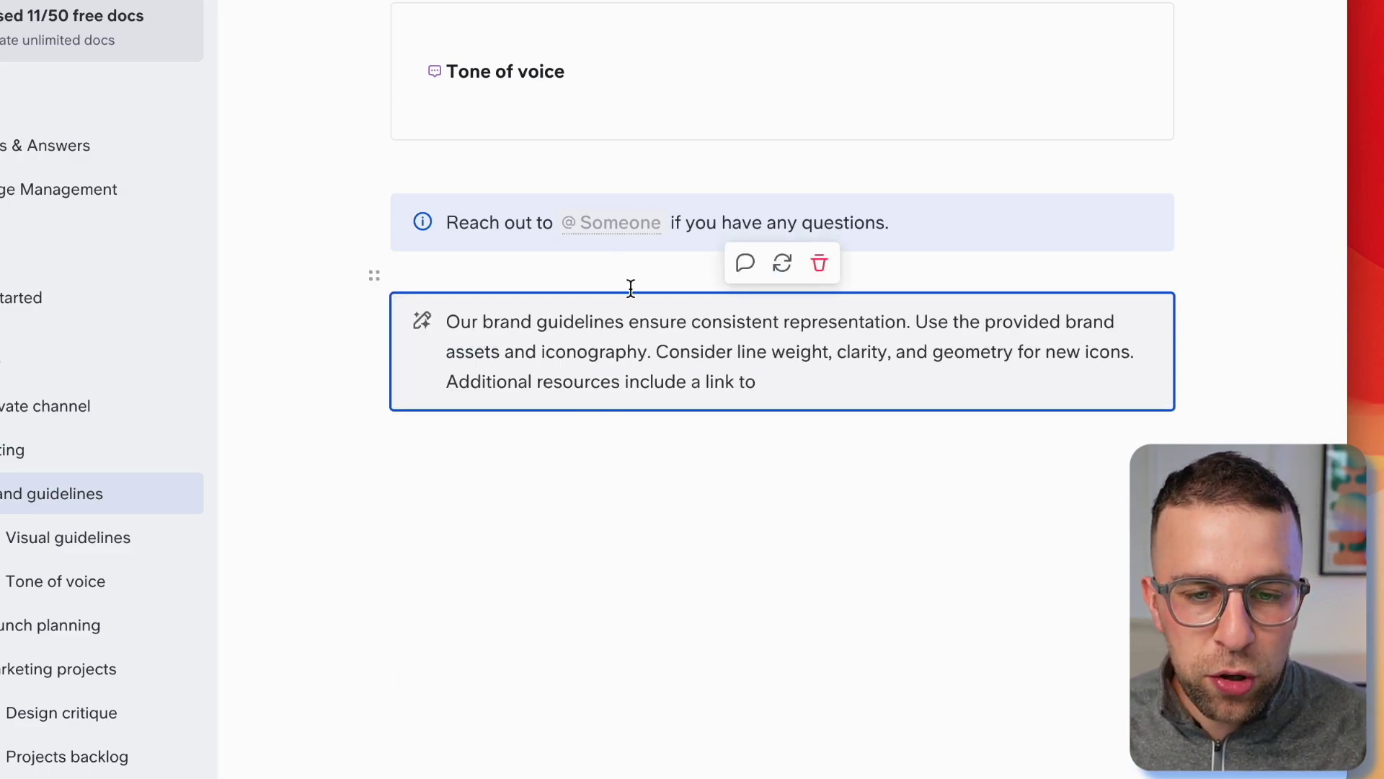
pyautogui.click(683, 476)
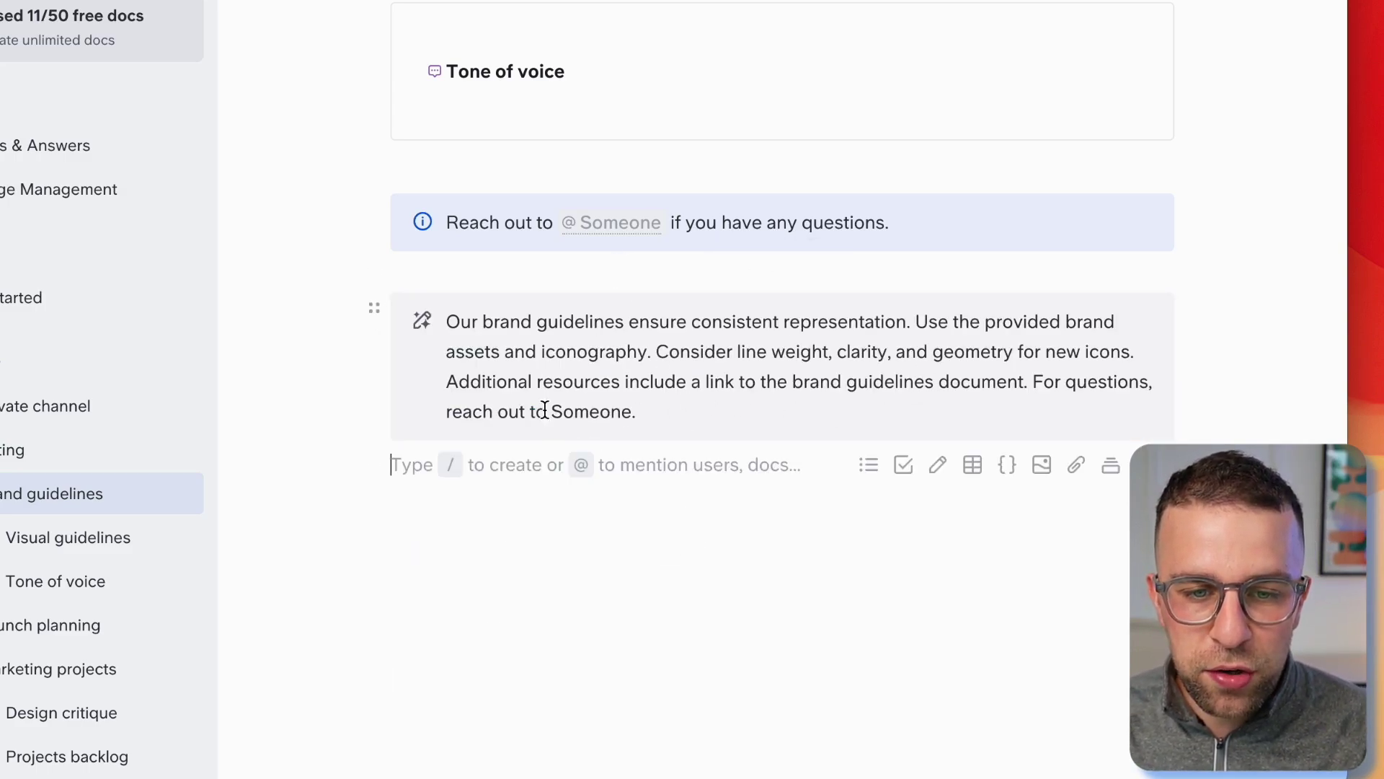
# Step: Insert an empty three-column table below the summary using the / menu
pyautogui.write('/')
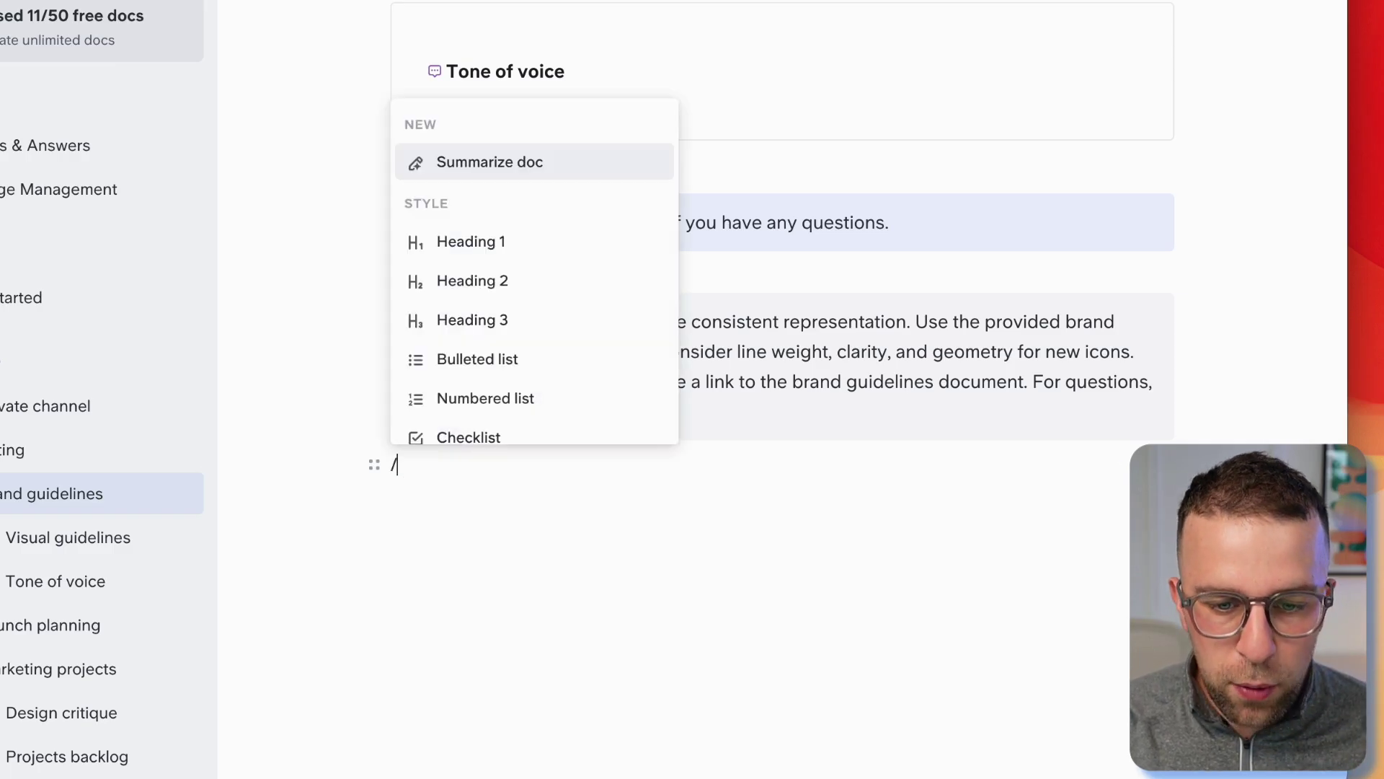
pyautogui.scroll(-5, 457, 404)
pyautogui.scroll(-2, 505, 346)
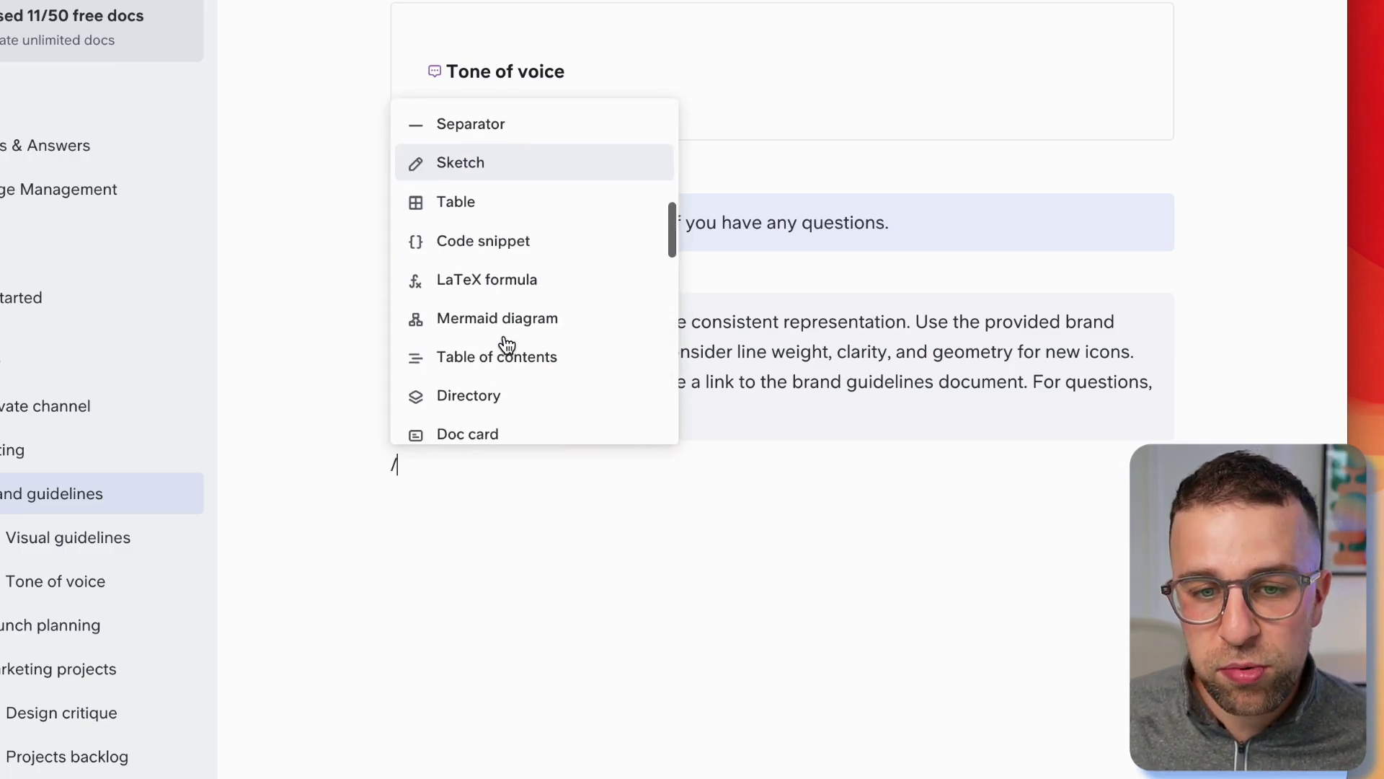
pyautogui.click(485, 201)
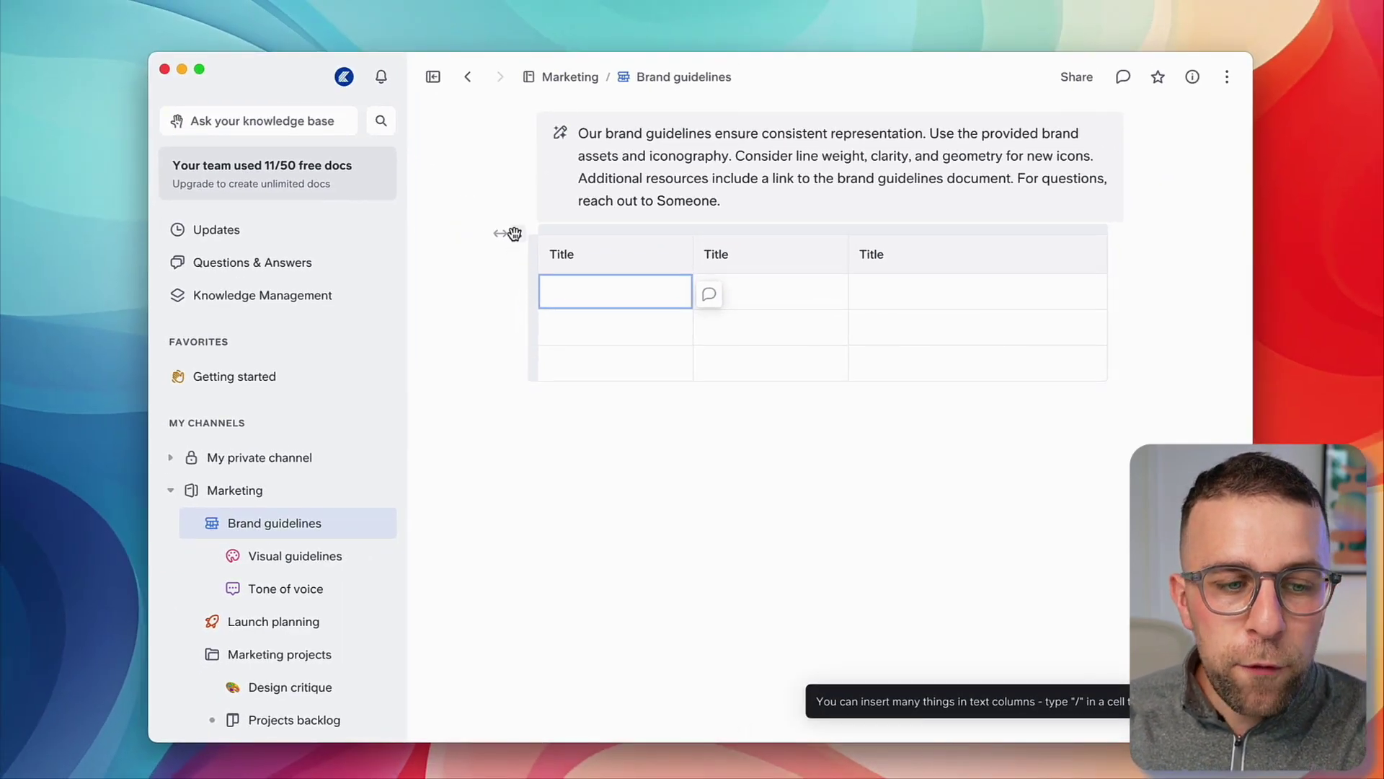
pyautogui.scroll(-4, 292, 620)
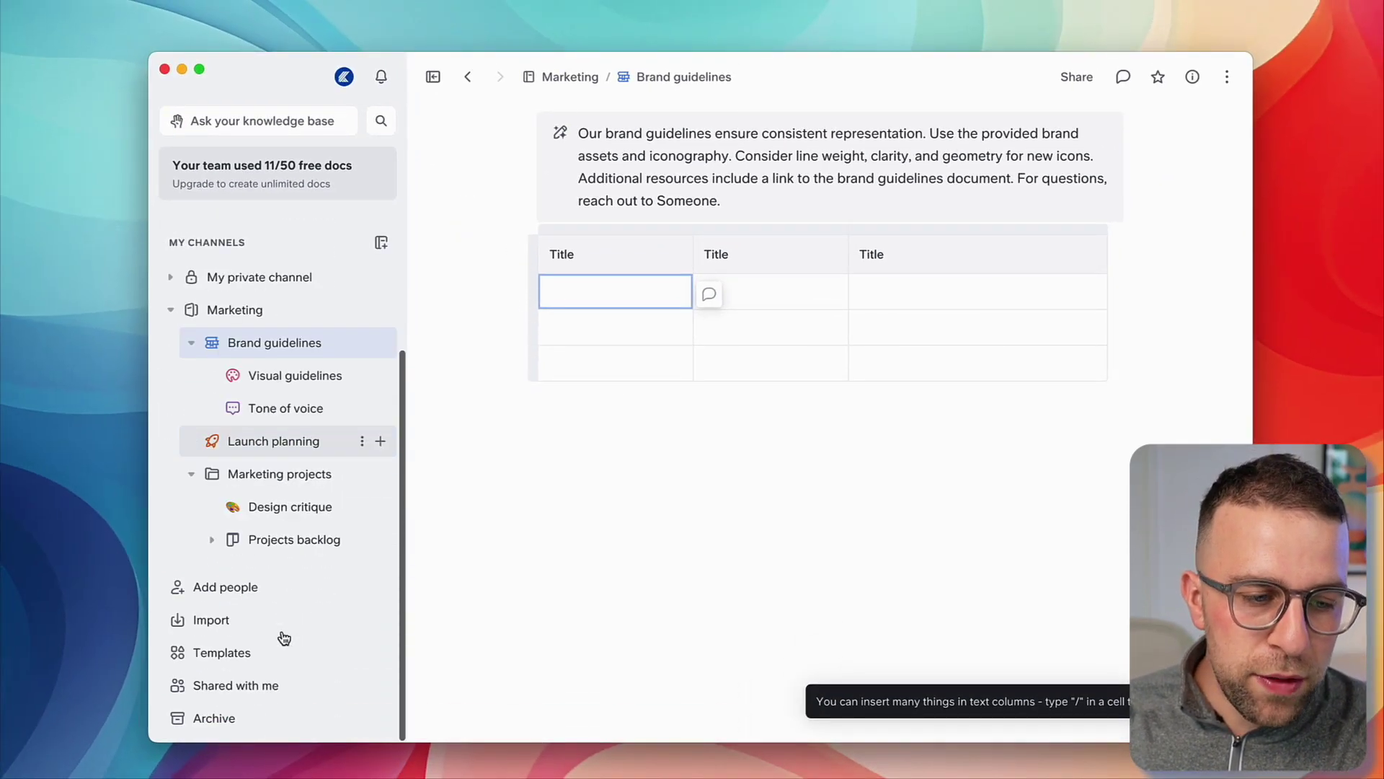
# Step: Open the Projects backlog, show its saved views, and preview then close the New project doc
pyautogui.click(292, 506)
pyautogui.click(296, 542)
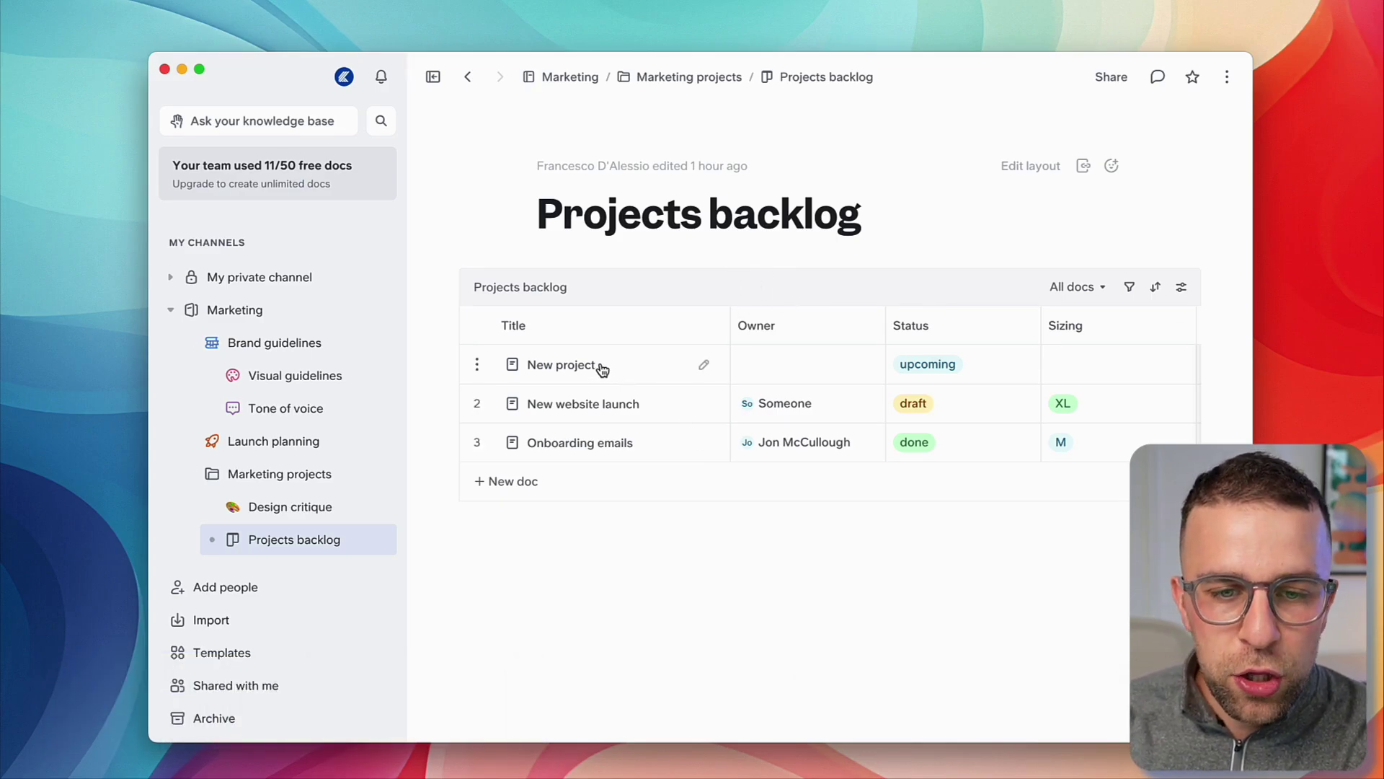
pyautogui.click(1082, 292)
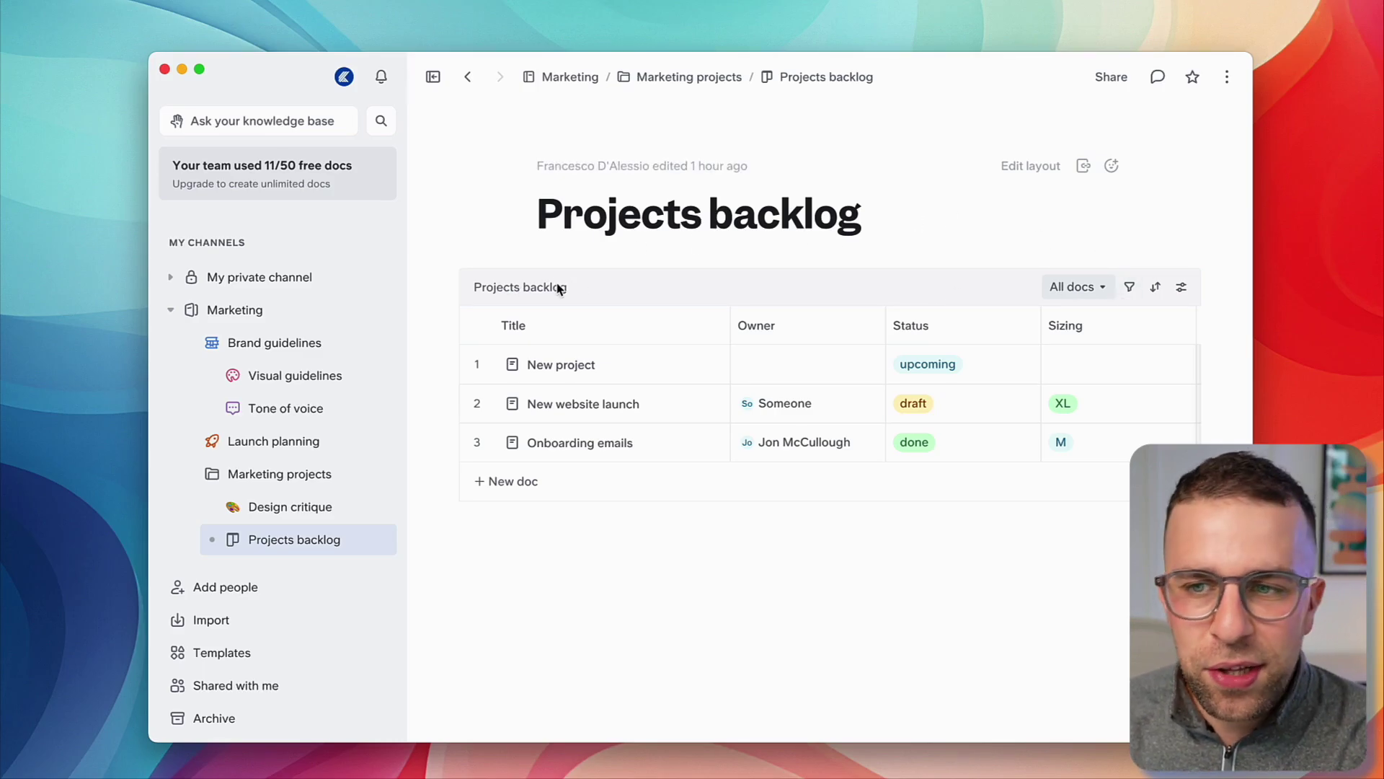
pyautogui.click(537, 367)
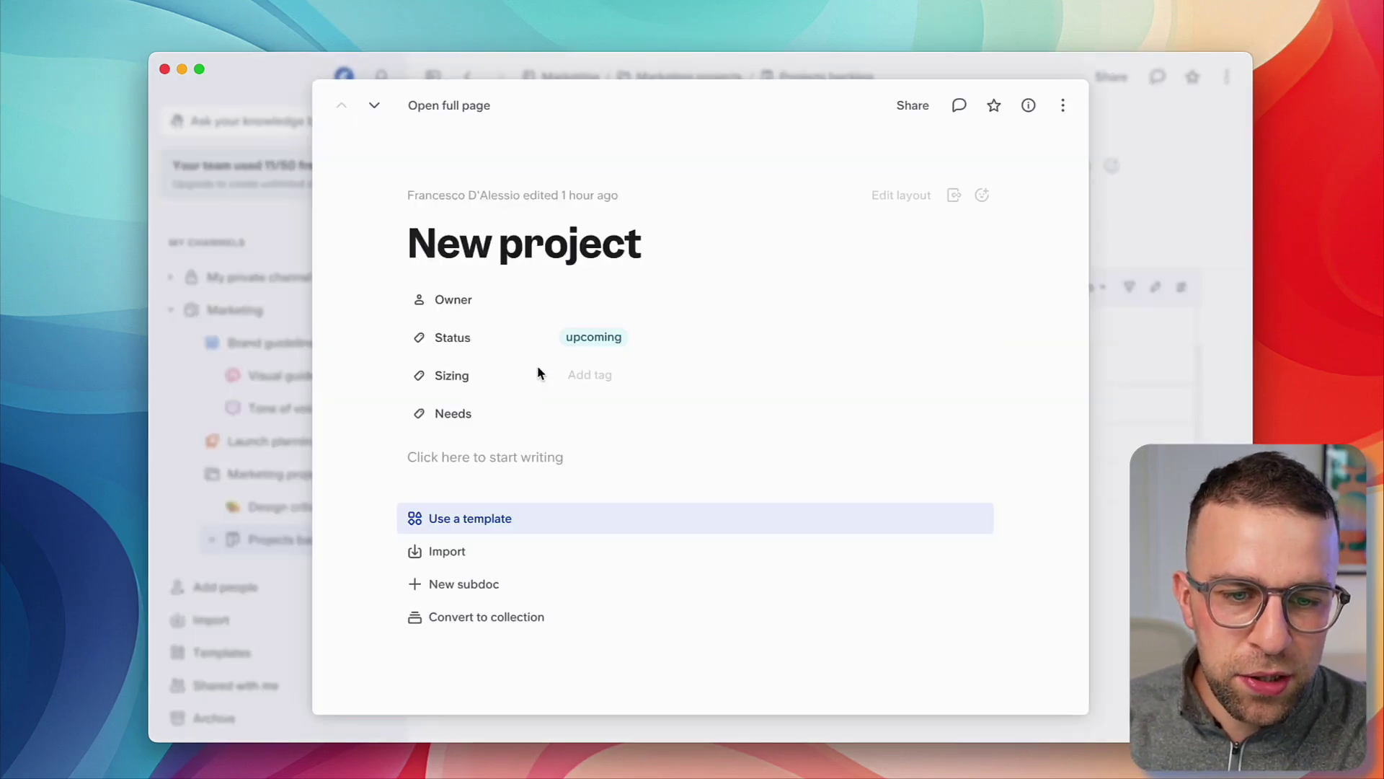
pyautogui.click(299, 357)
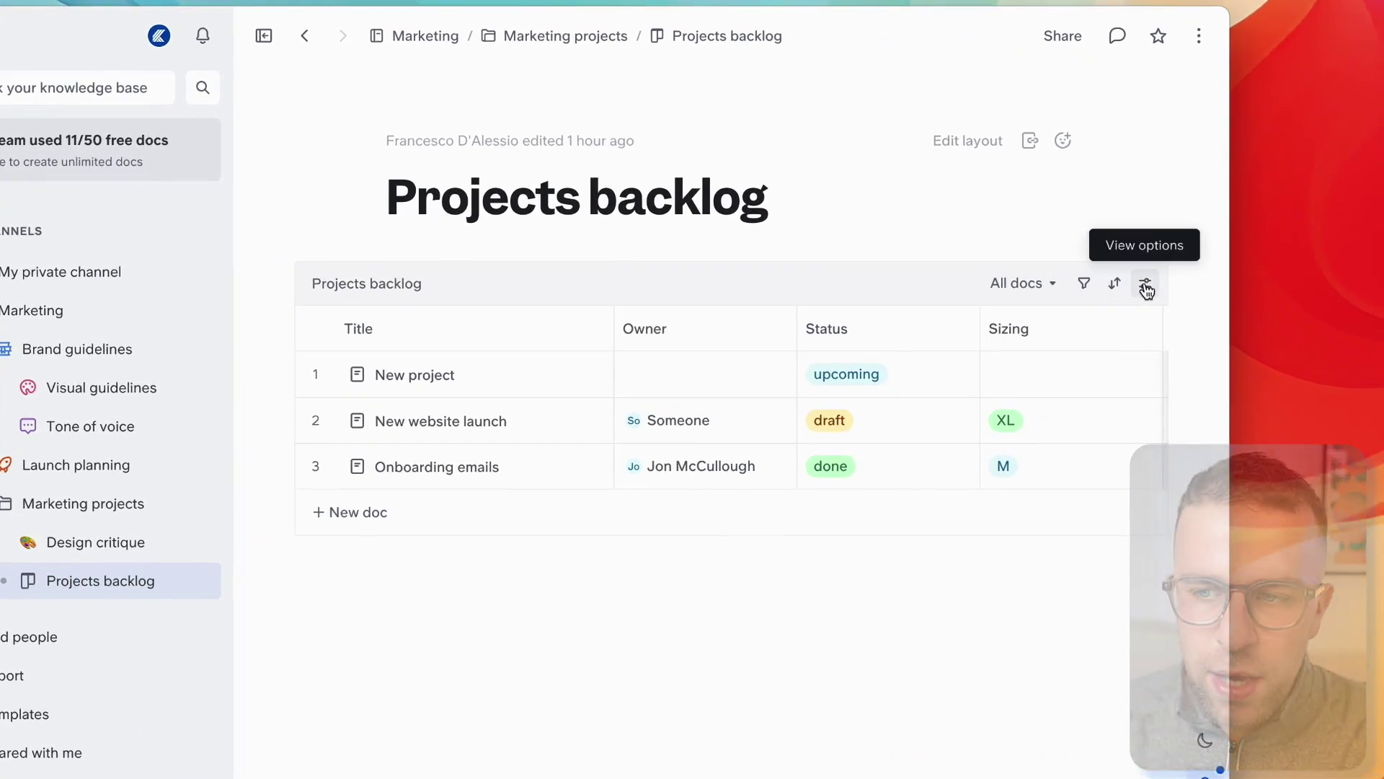
pyautogui.click(1145, 285)
pyautogui.click(1089, 382)
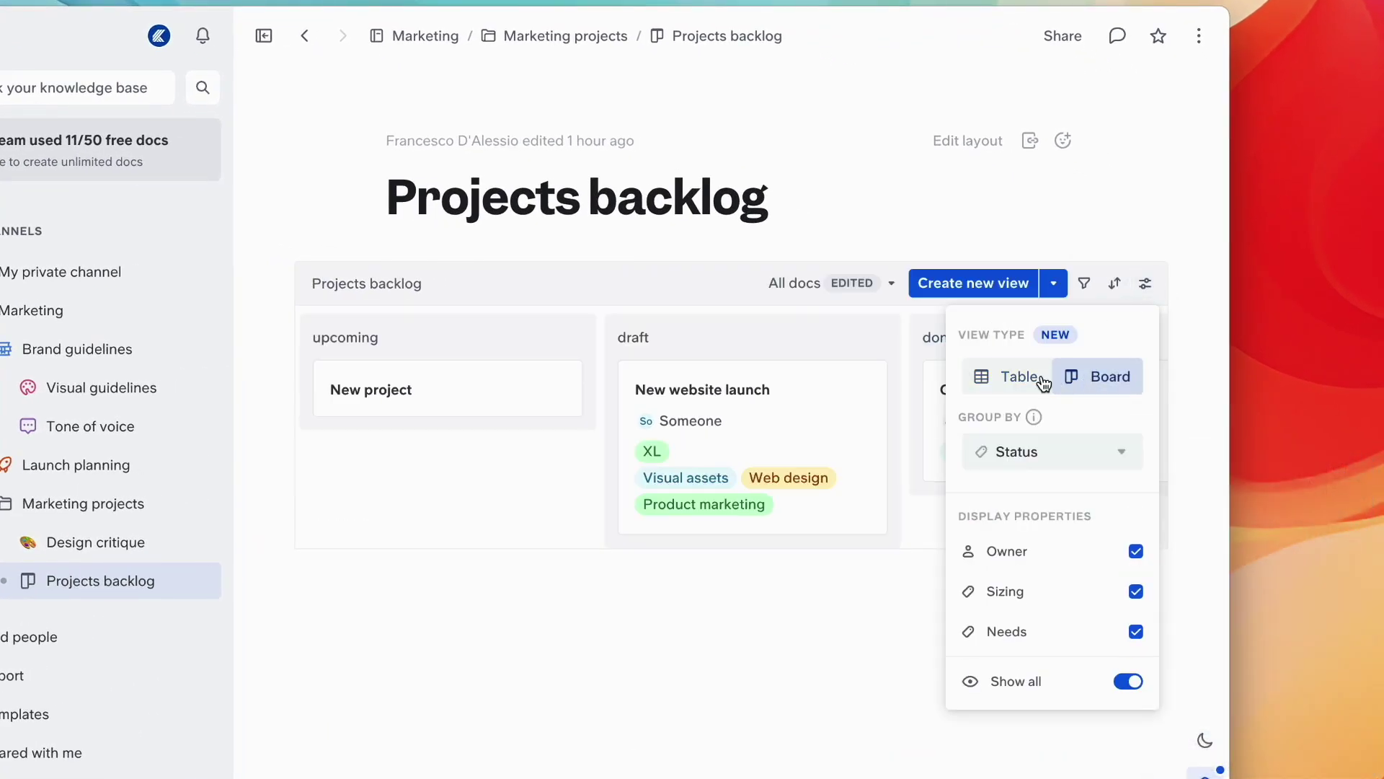
pyautogui.click(1038, 382)
pyautogui.click(1089, 376)
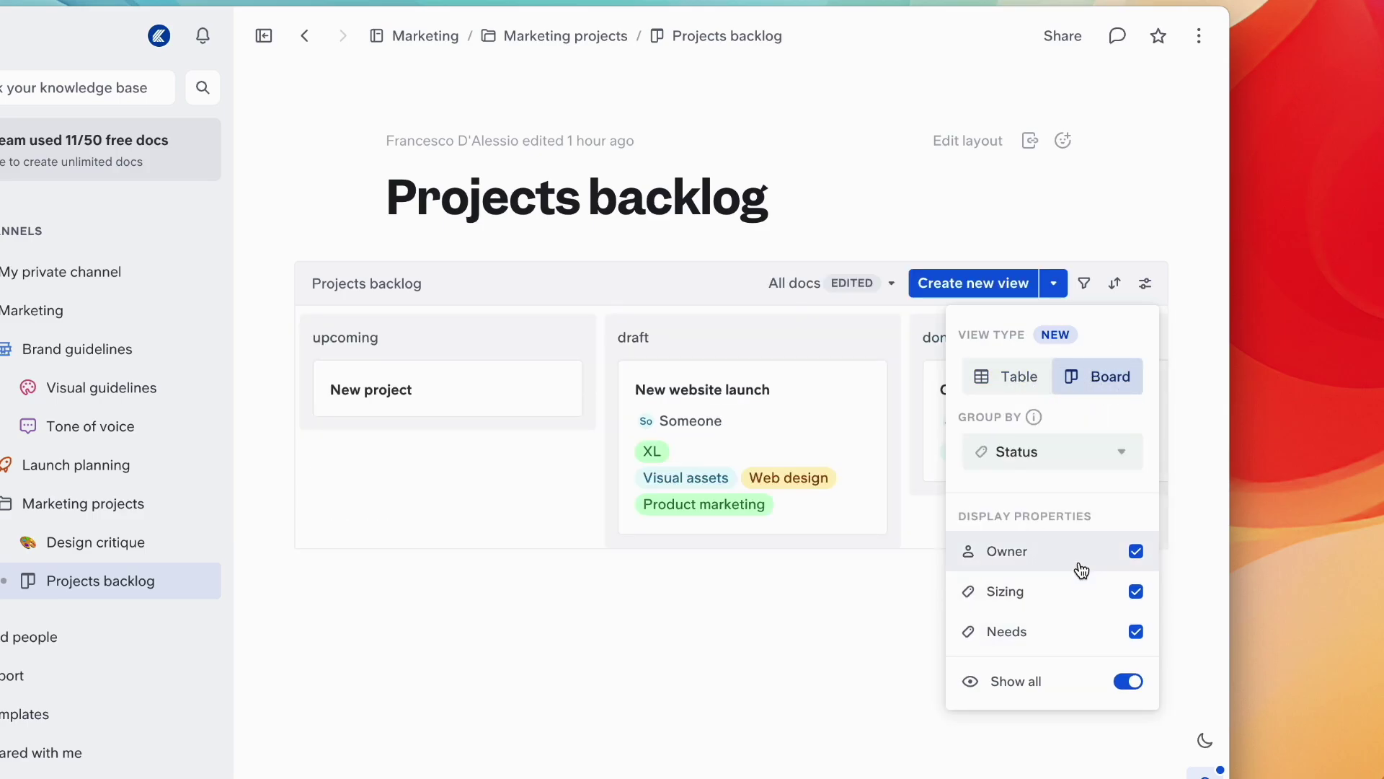
pyautogui.click(1020, 373)
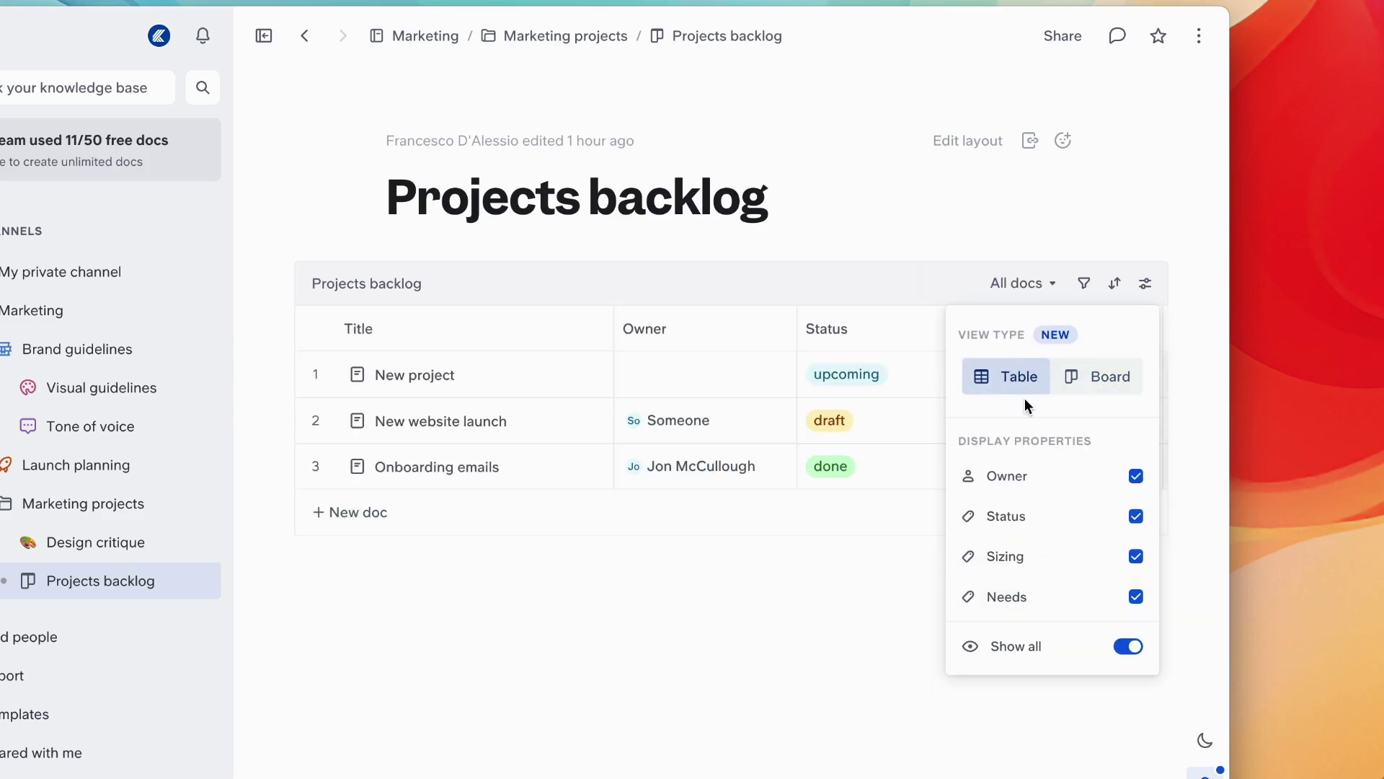
pyautogui.click(1103, 376)
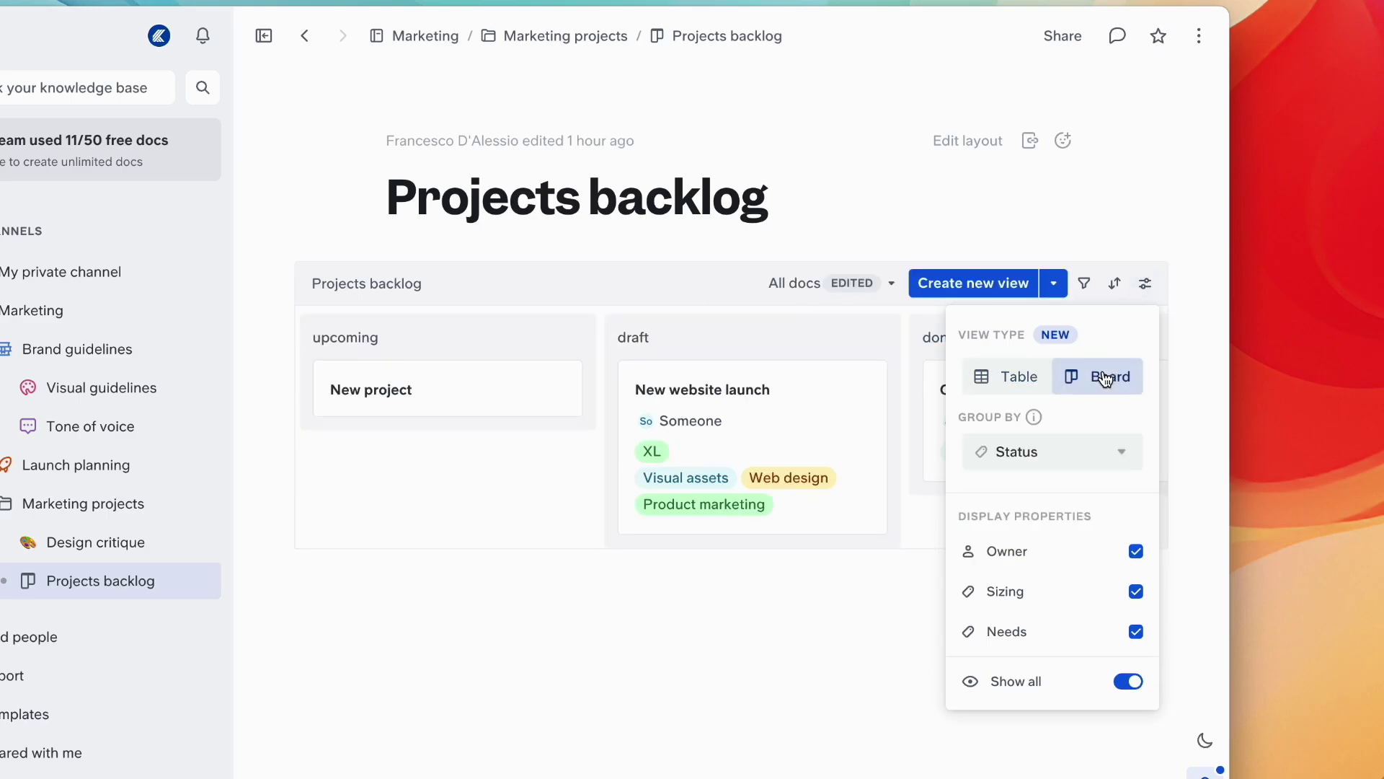
pyautogui.click(547, 464)
pyautogui.click(881, 284)
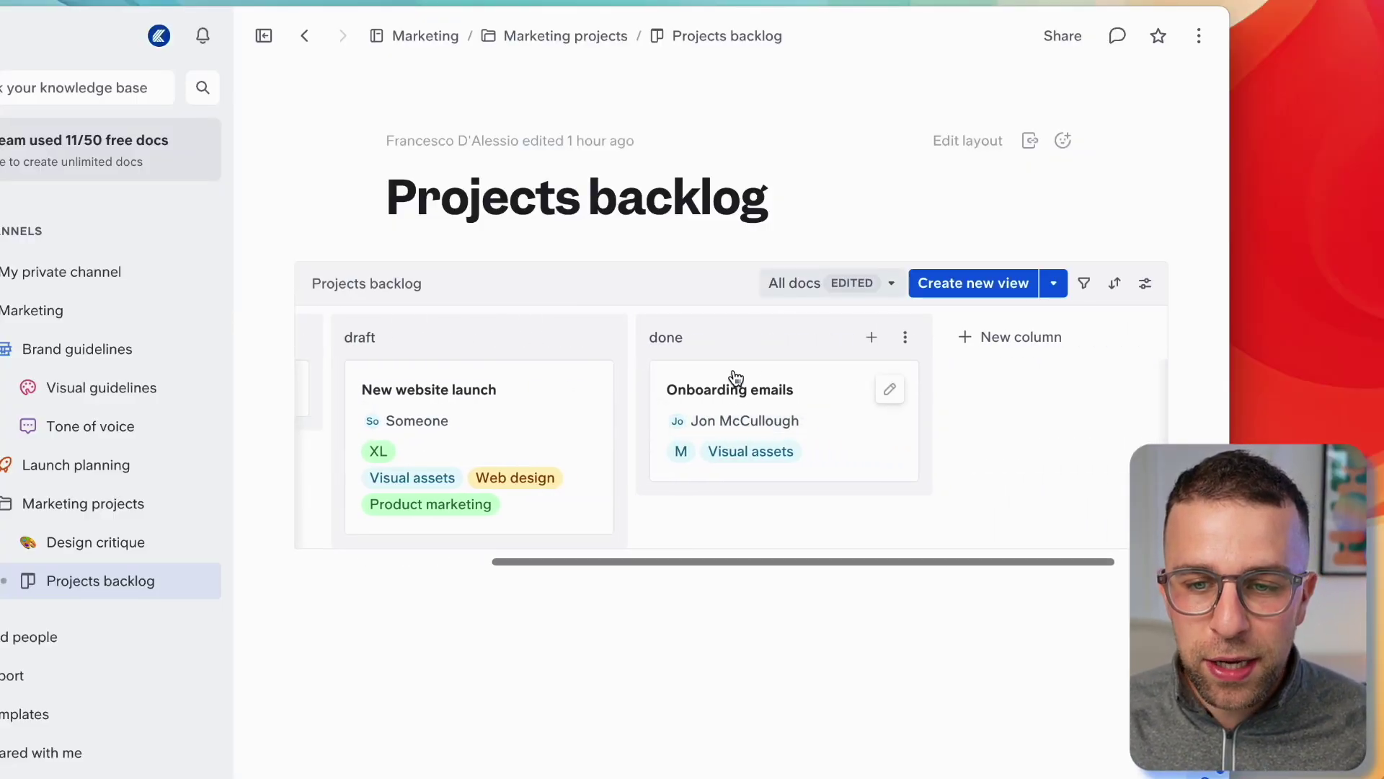
pyautogui.moveTo(735, 377); pyautogui.dragTo(519, 393)
pyautogui.hscroll(-4, 732, 411)
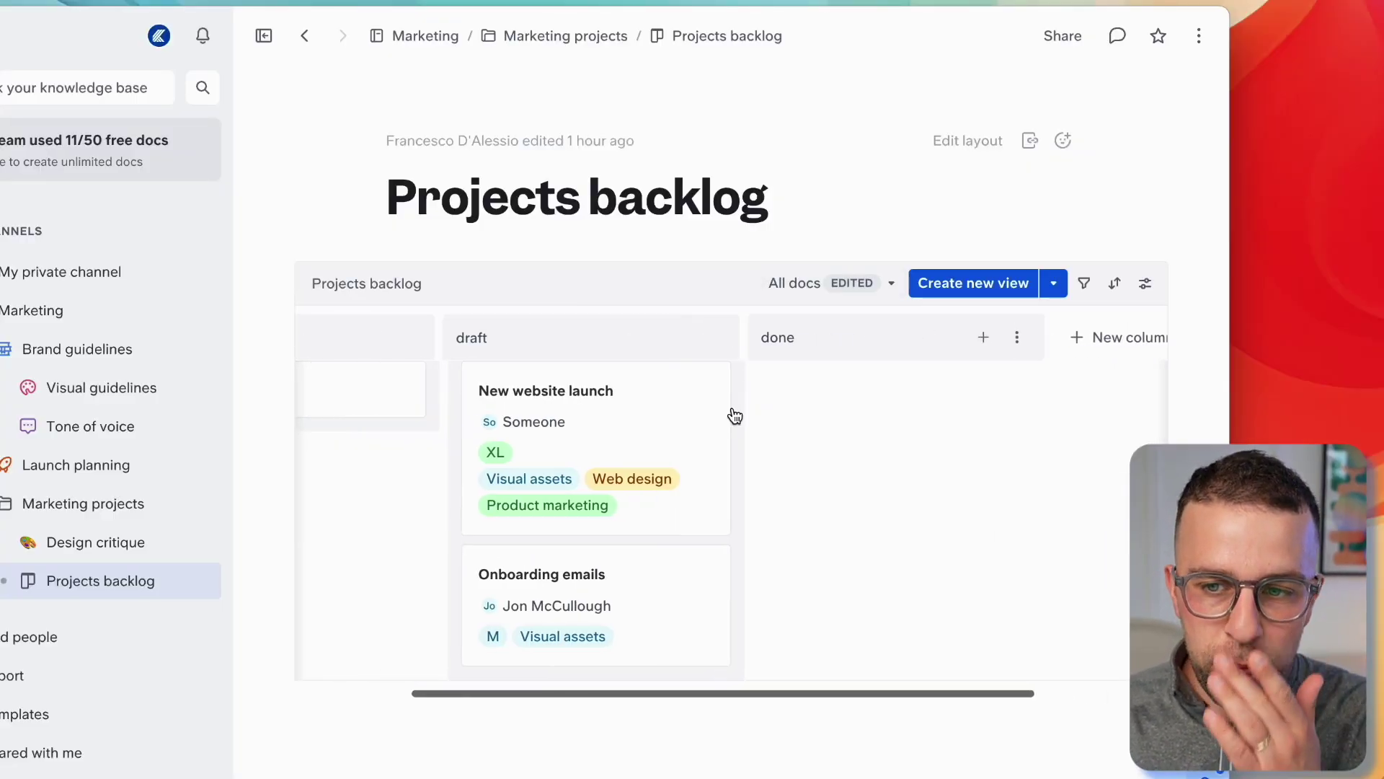
pyautogui.hscroll(-1, 805, 418)
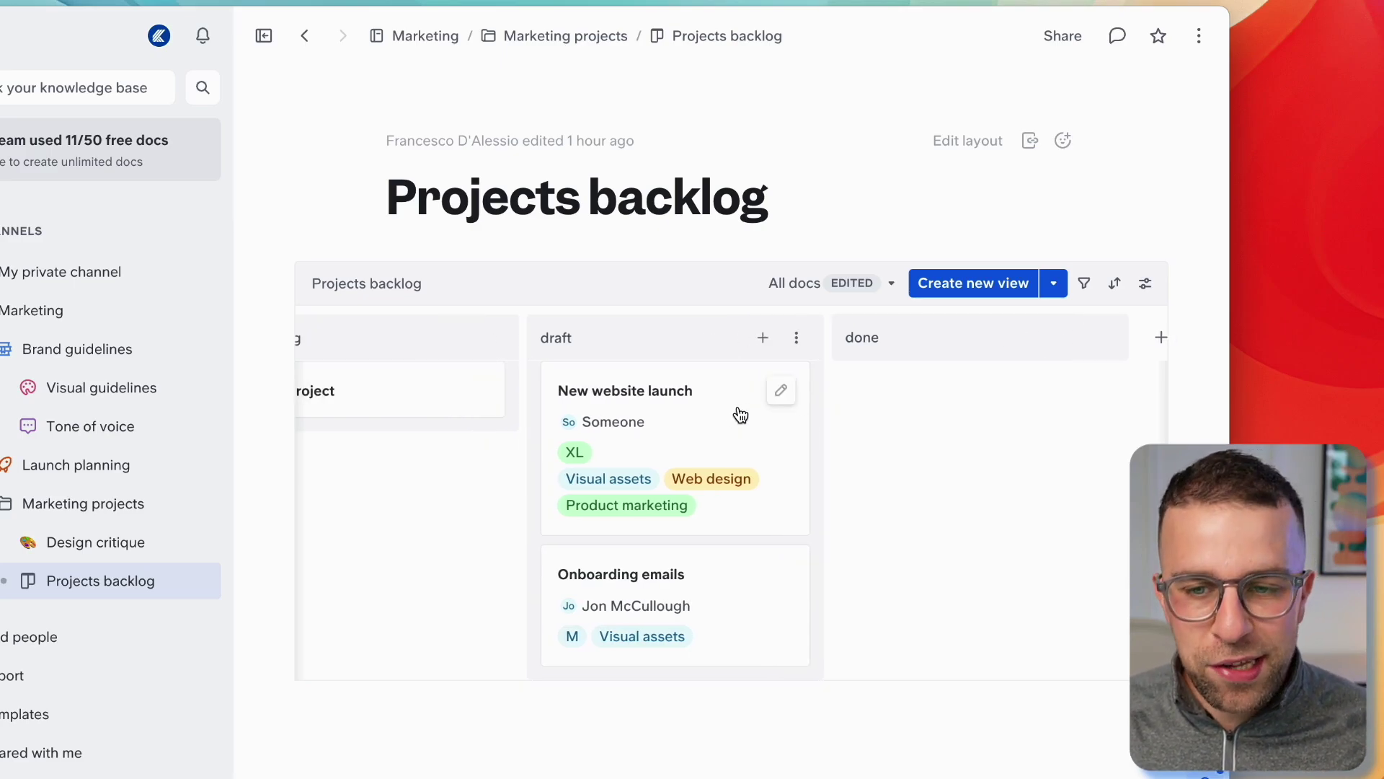
pyautogui.hscroll(-1, 706, 418)
pyautogui.hscroll(-1, 649, 425)
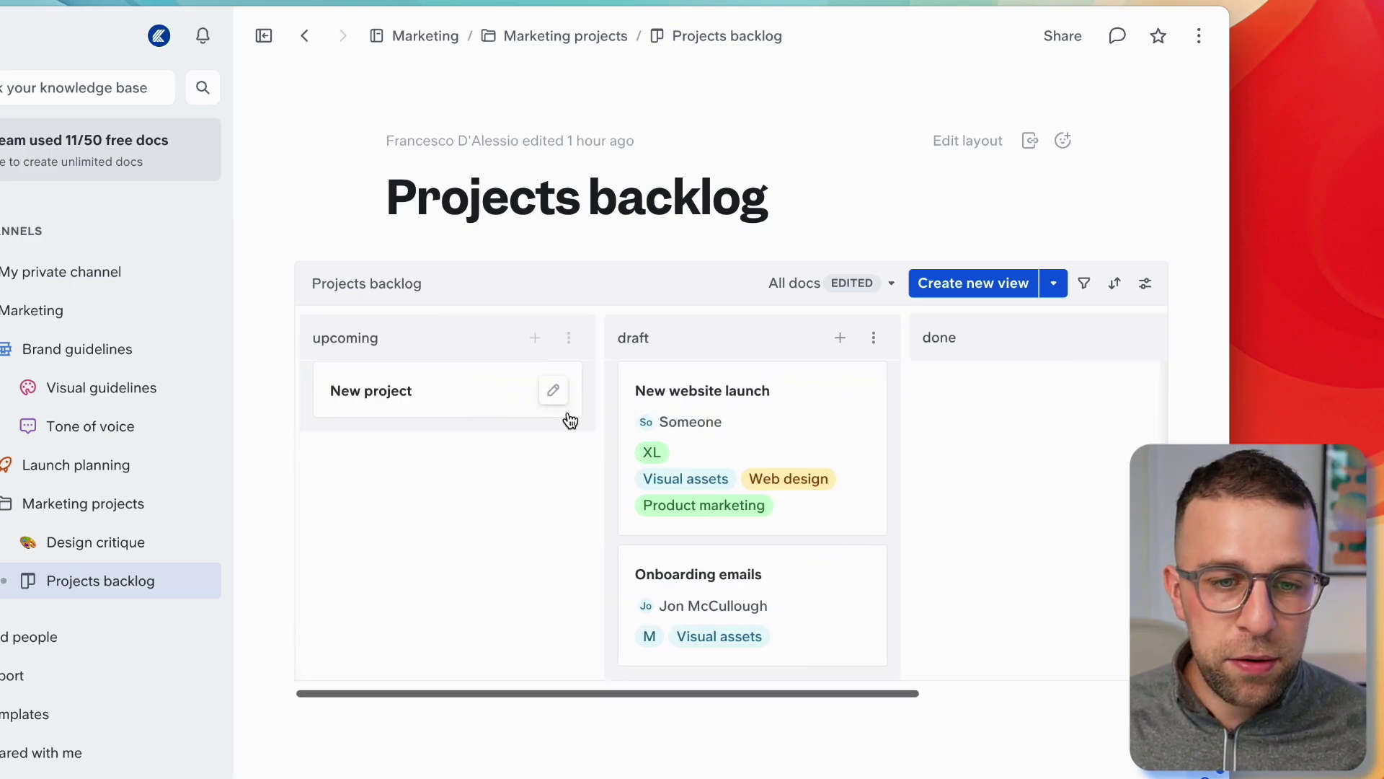
pyautogui.click(569, 339)
pyautogui.click(915, 382)
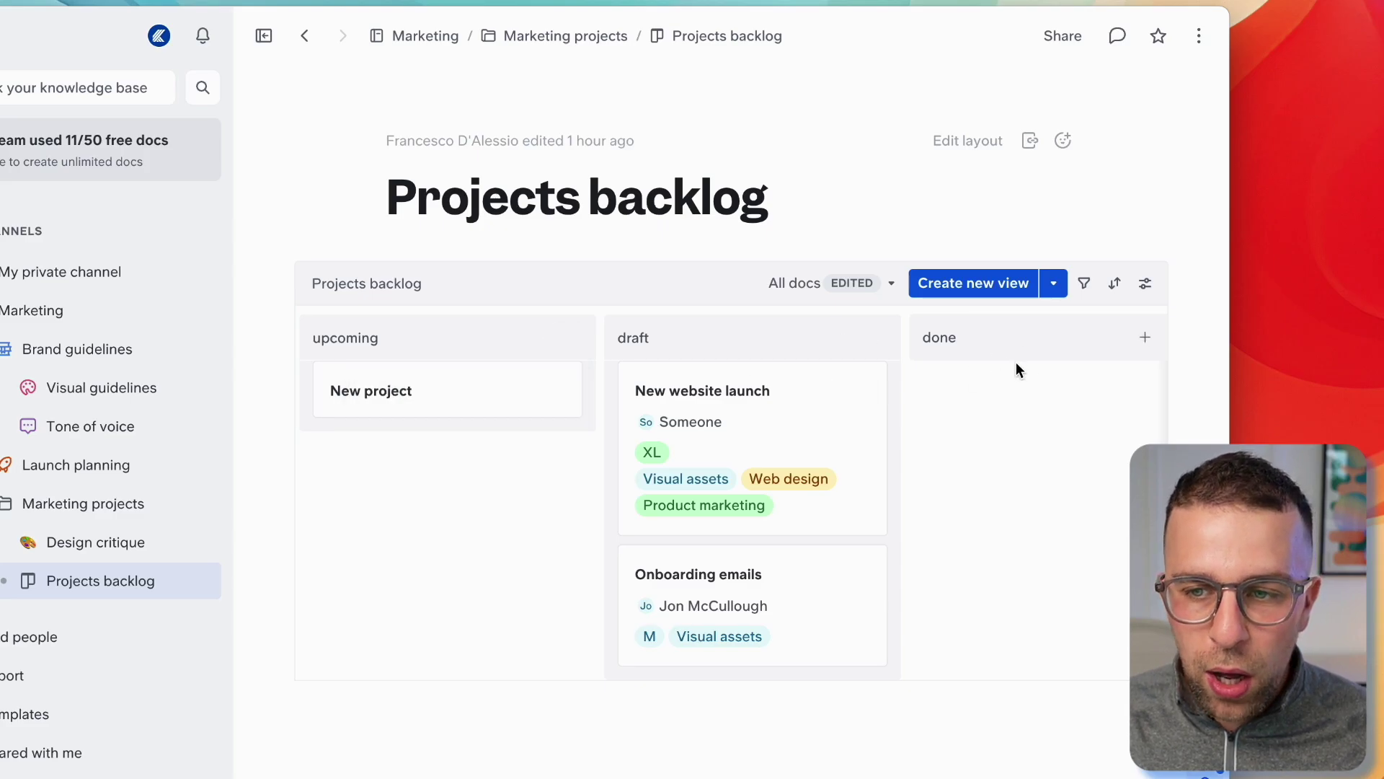
pyautogui.click(1031, 285)
pyautogui.click(1053, 284)
pyautogui.click(1085, 431)
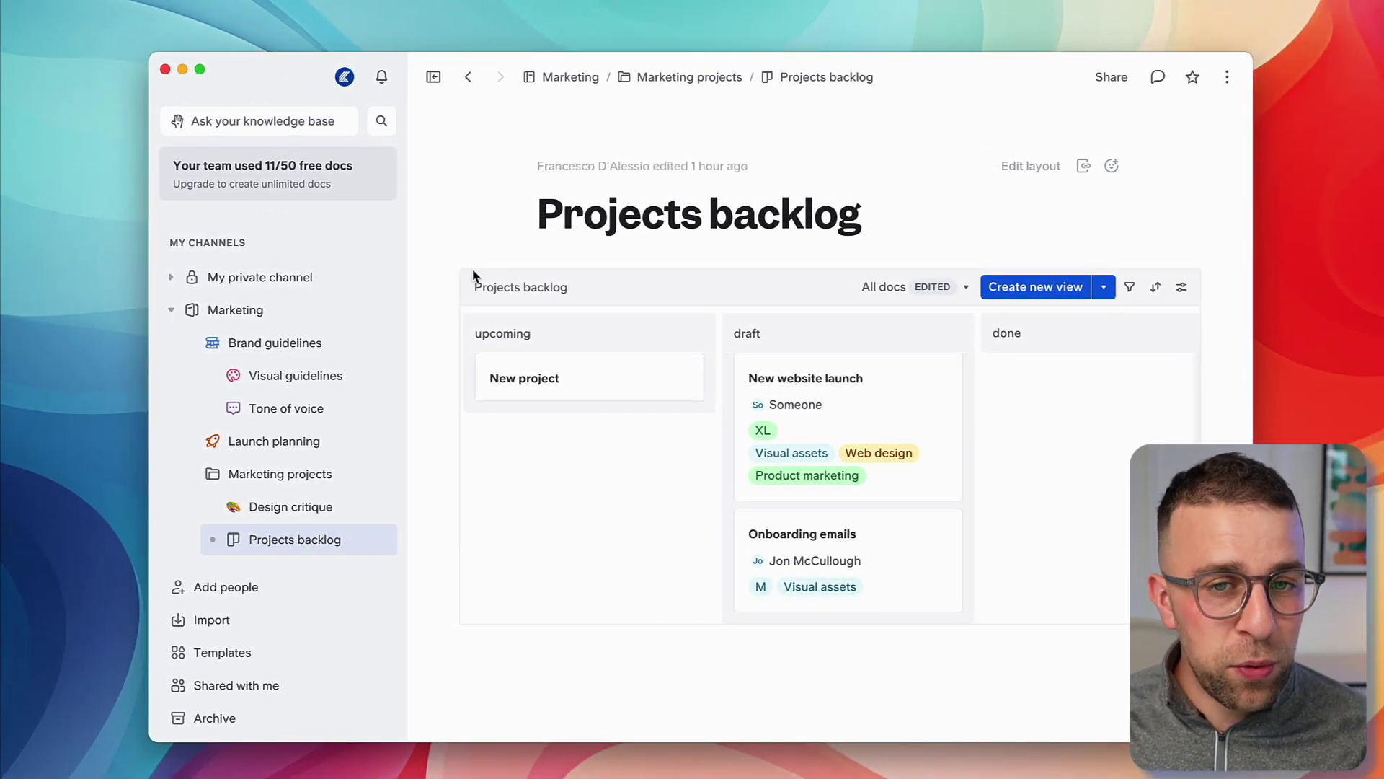
# Step: Go to My private channel and bring up the Ask your knowledge base prompt
pyautogui.click(281, 277)
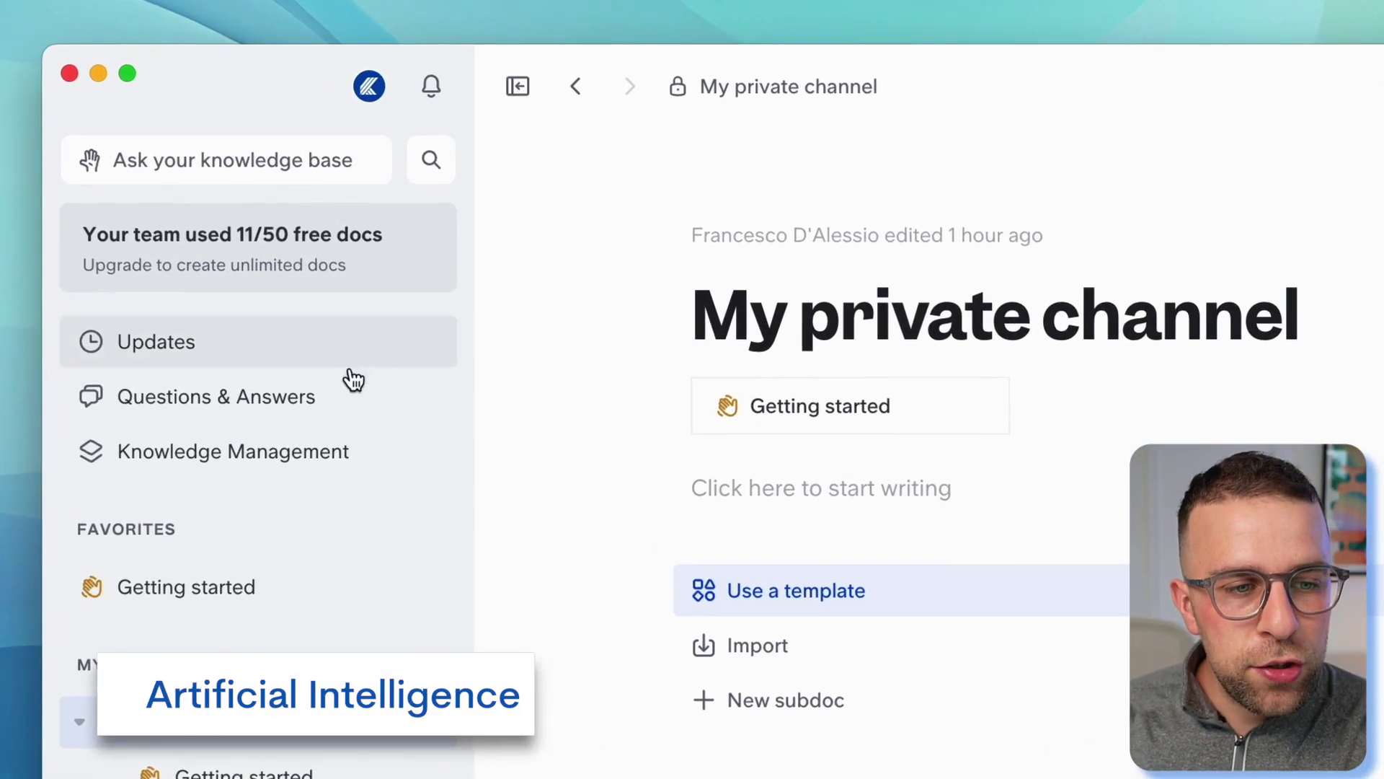
pyautogui.click(344, 160)
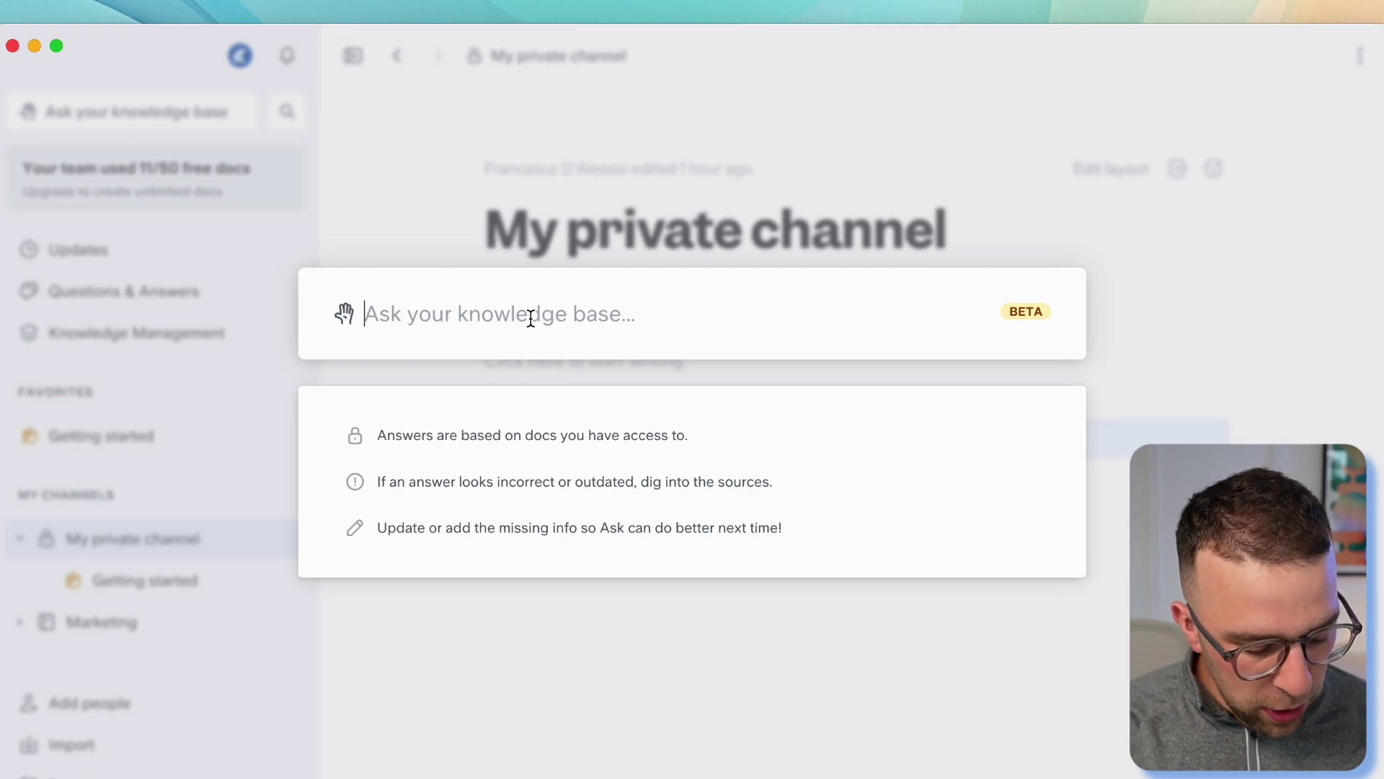
# Step: Ask the knowledge base what tone of voice to use in branding
pyautogui.write('What are our principle values for')
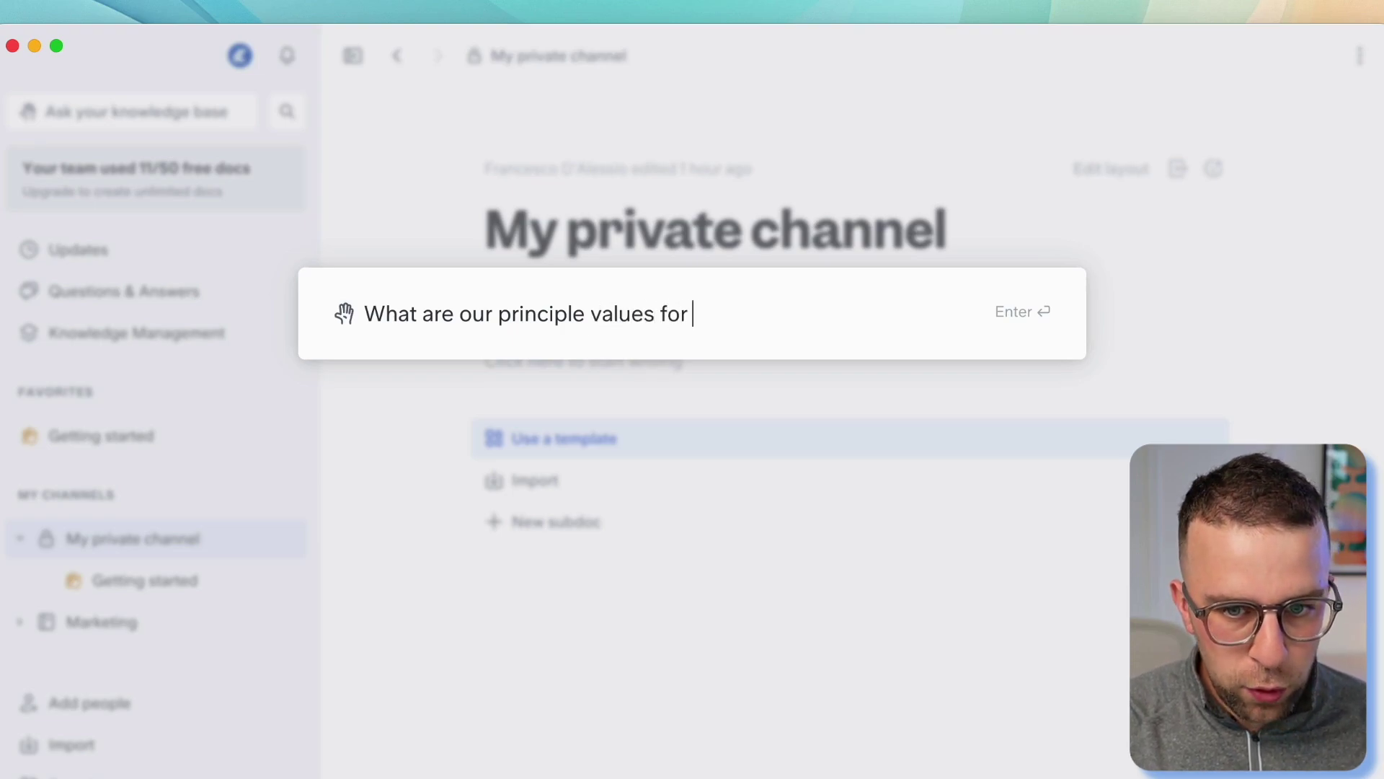
pyautogui.write('tone of co')
pyautogui.press('BackSpace')
pyautogui.press('BackSpace')
pyautogui.write('voice in branding?')
pyautogui.press('Return')
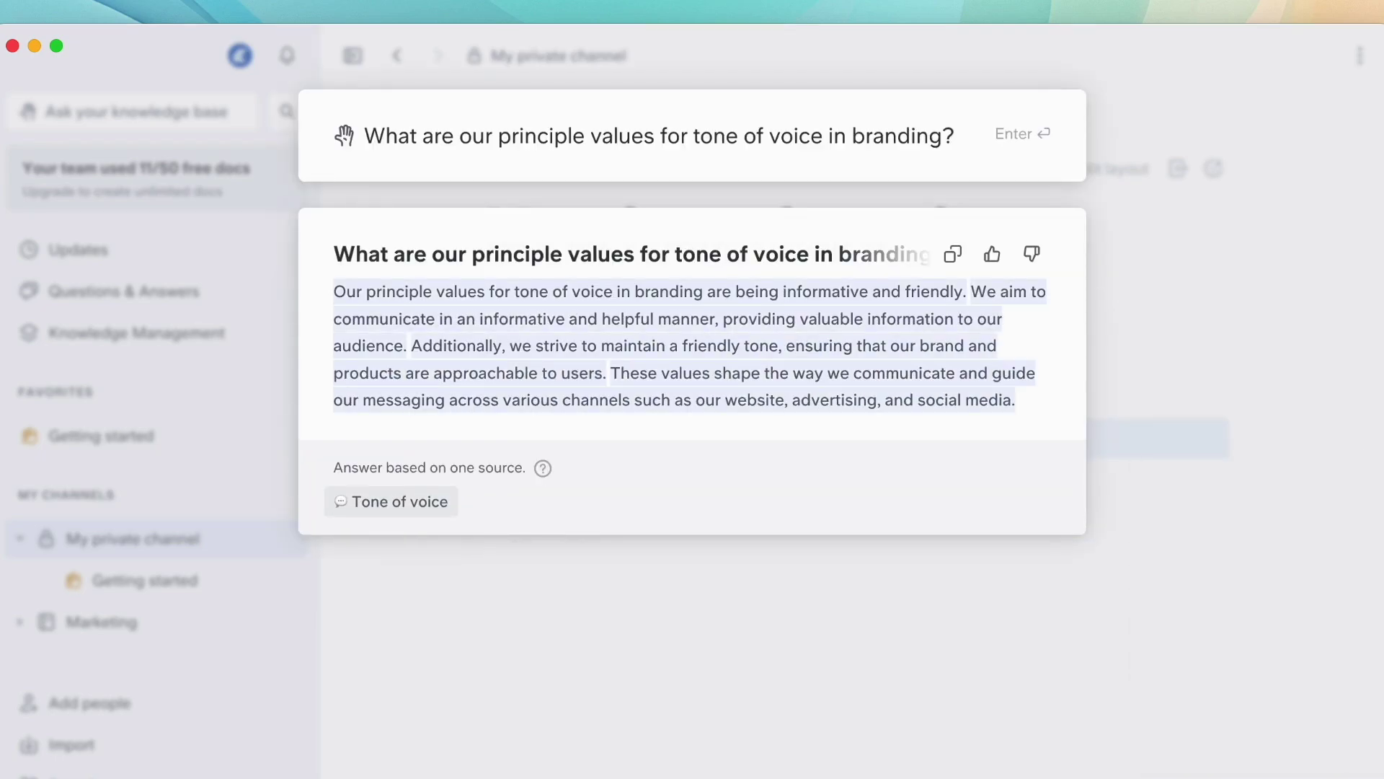
# Step: Read through the answer, rate it as good, and dismiss the feedback survey
pyautogui.moveTo(400, 501)
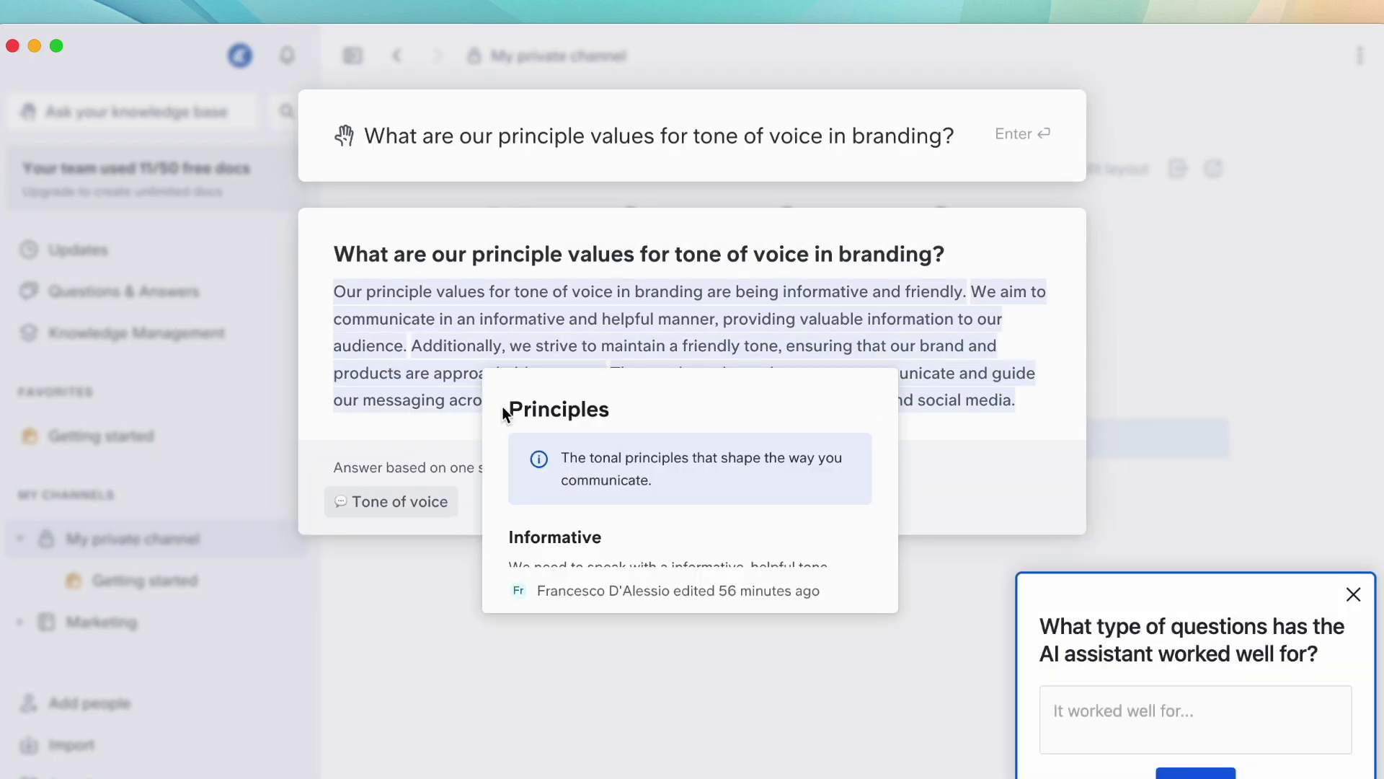
pyautogui.scroll(-3, 681, 488)
pyautogui.scroll(3, 681, 483)
pyautogui.moveTo(734, 360)
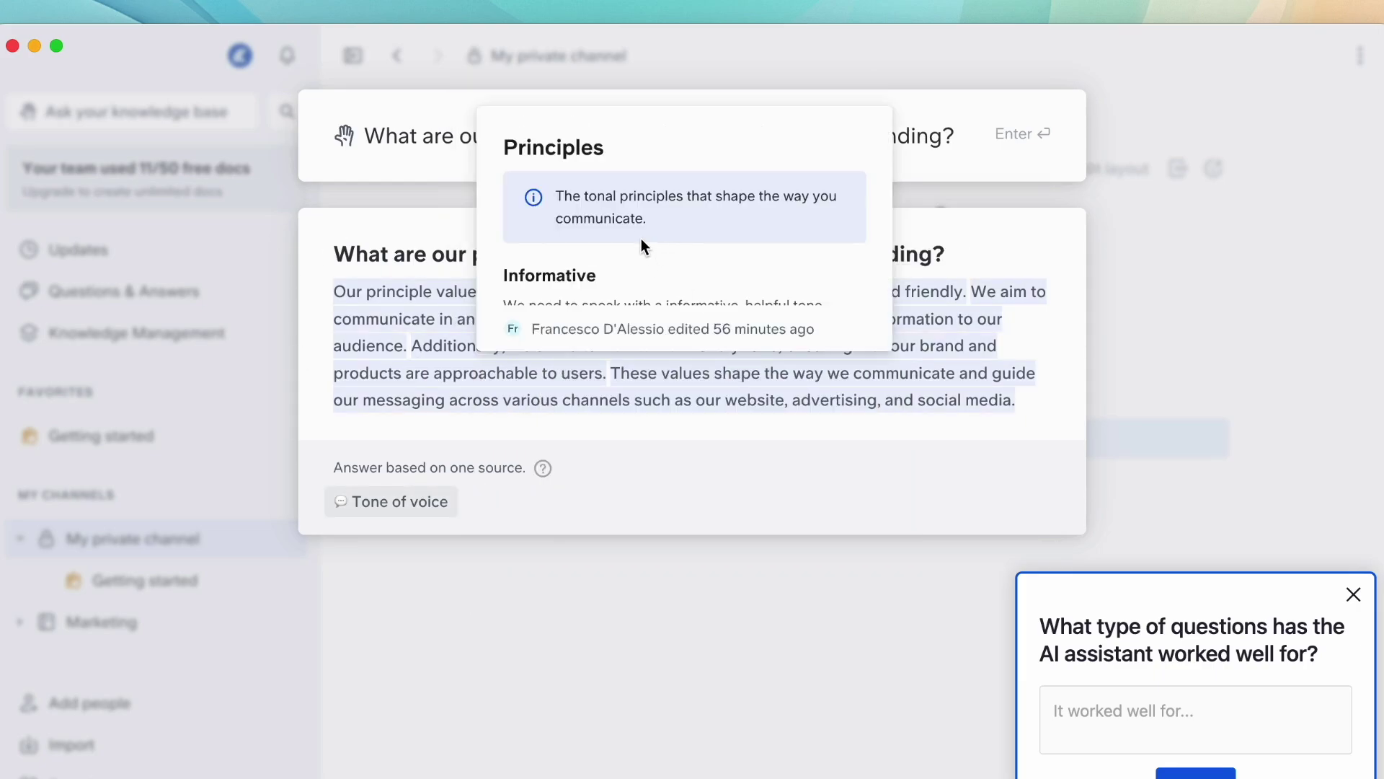
pyautogui.scroll(-2, 638, 235)
pyautogui.scroll(-1, 639, 235)
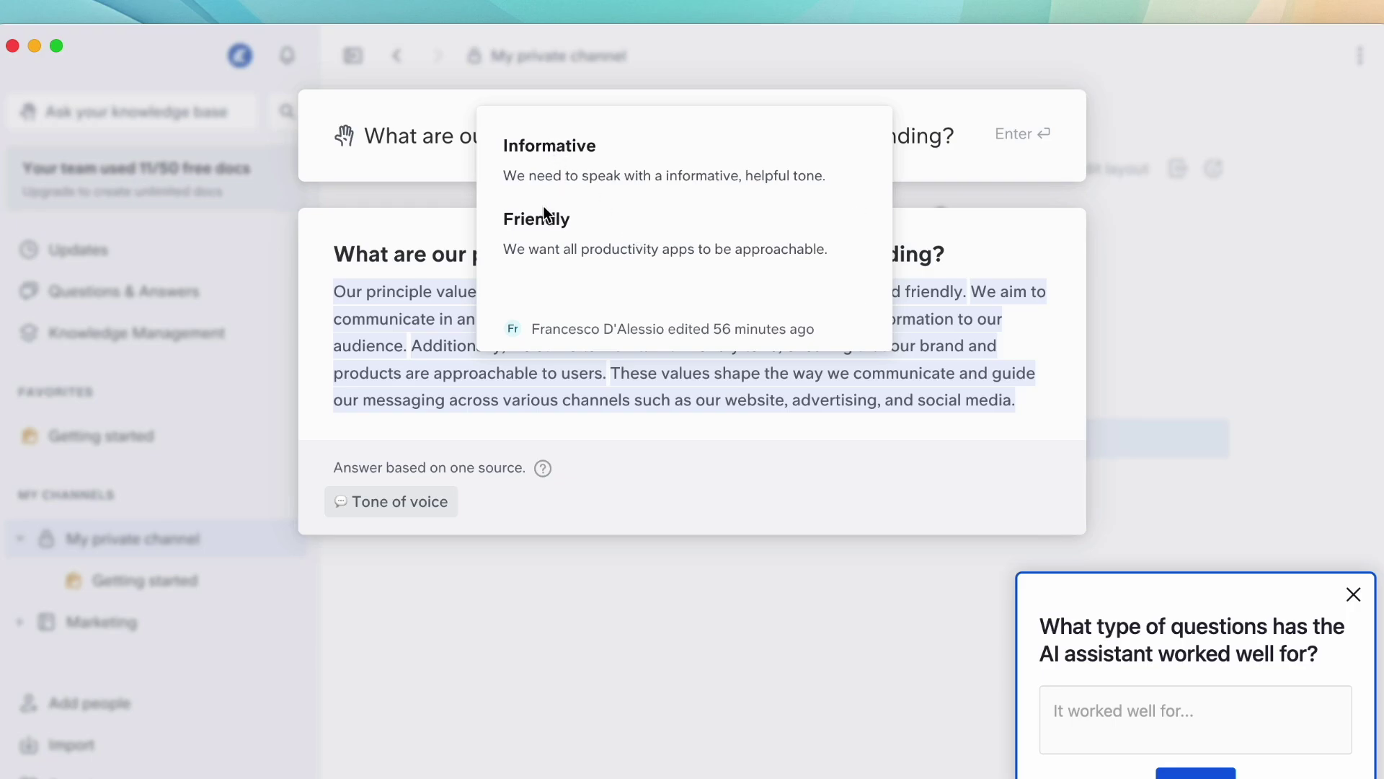
pyautogui.moveTo(832, 353)
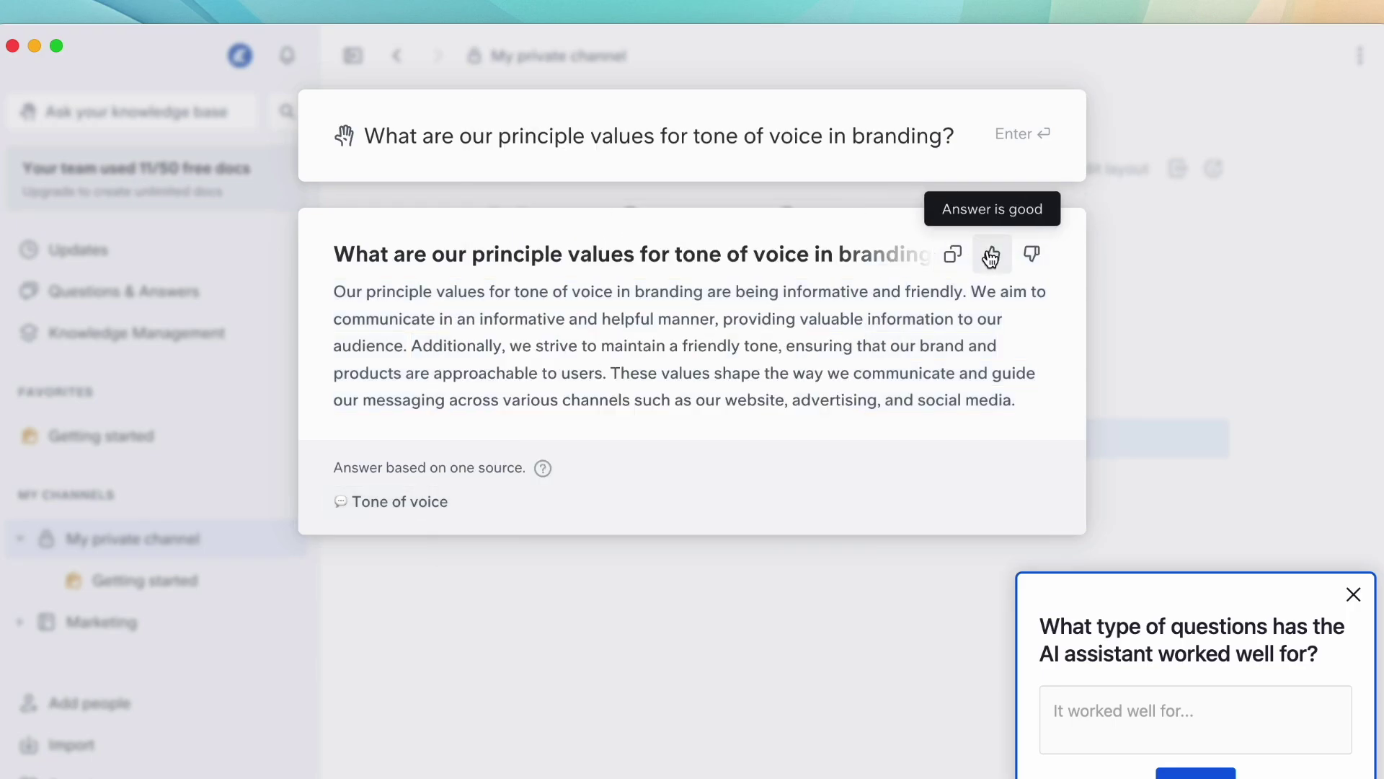
pyautogui.click(993, 255)
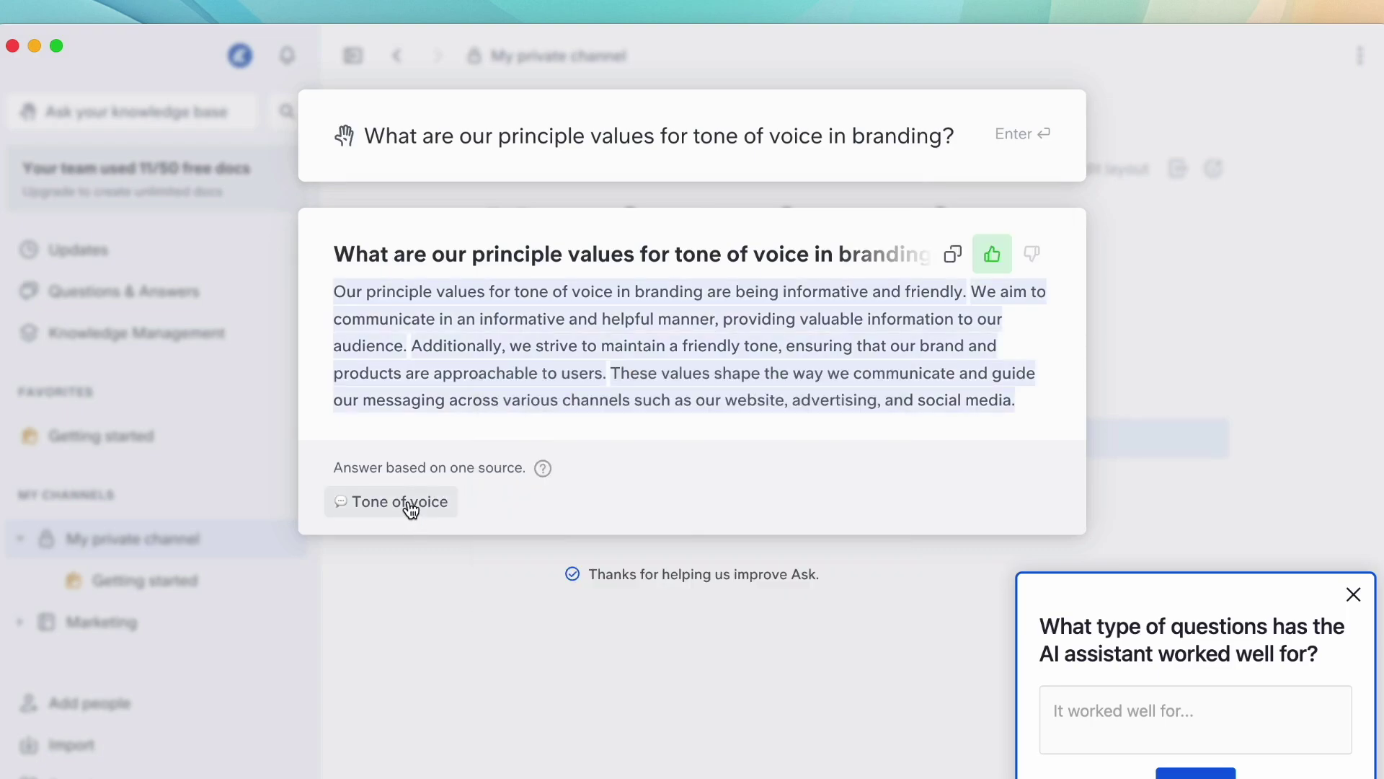
pyautogui.click(1353, 594)
pyautogui.moveTo(747, 313)
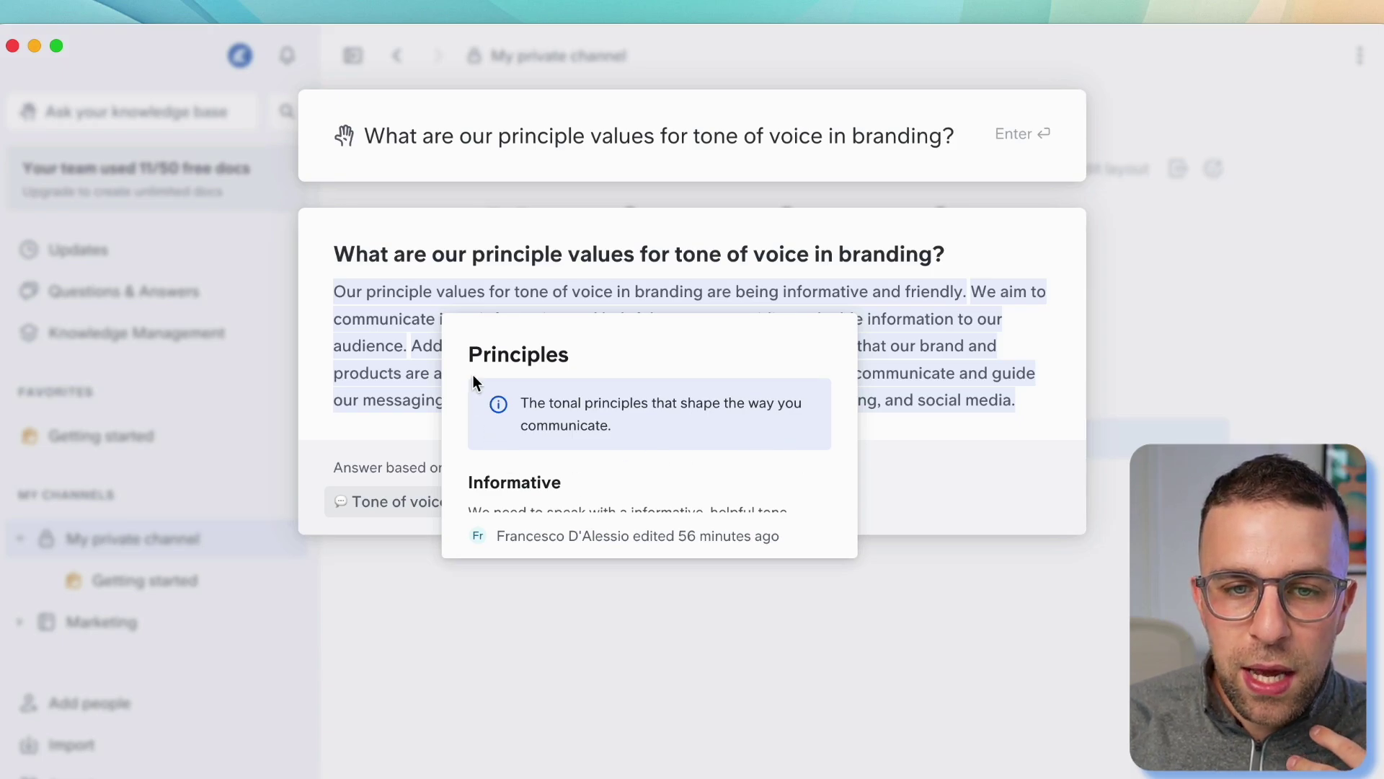
# Step: Replace the question with 'Best place to eat near office?' and submit it
pyautogui.doubleClick(470, 293)
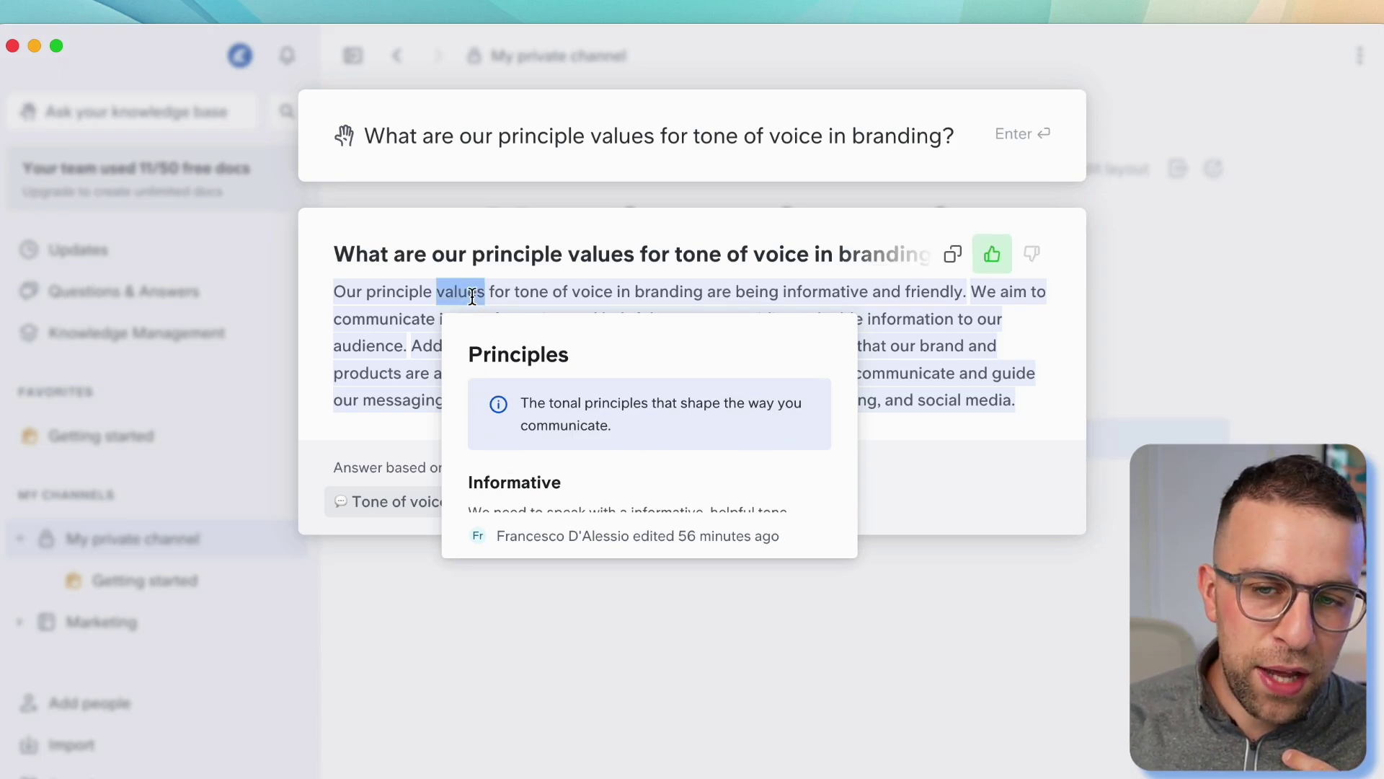
pyautogui.click(550, 142)
pyautogui.tripleClick(550, 142)
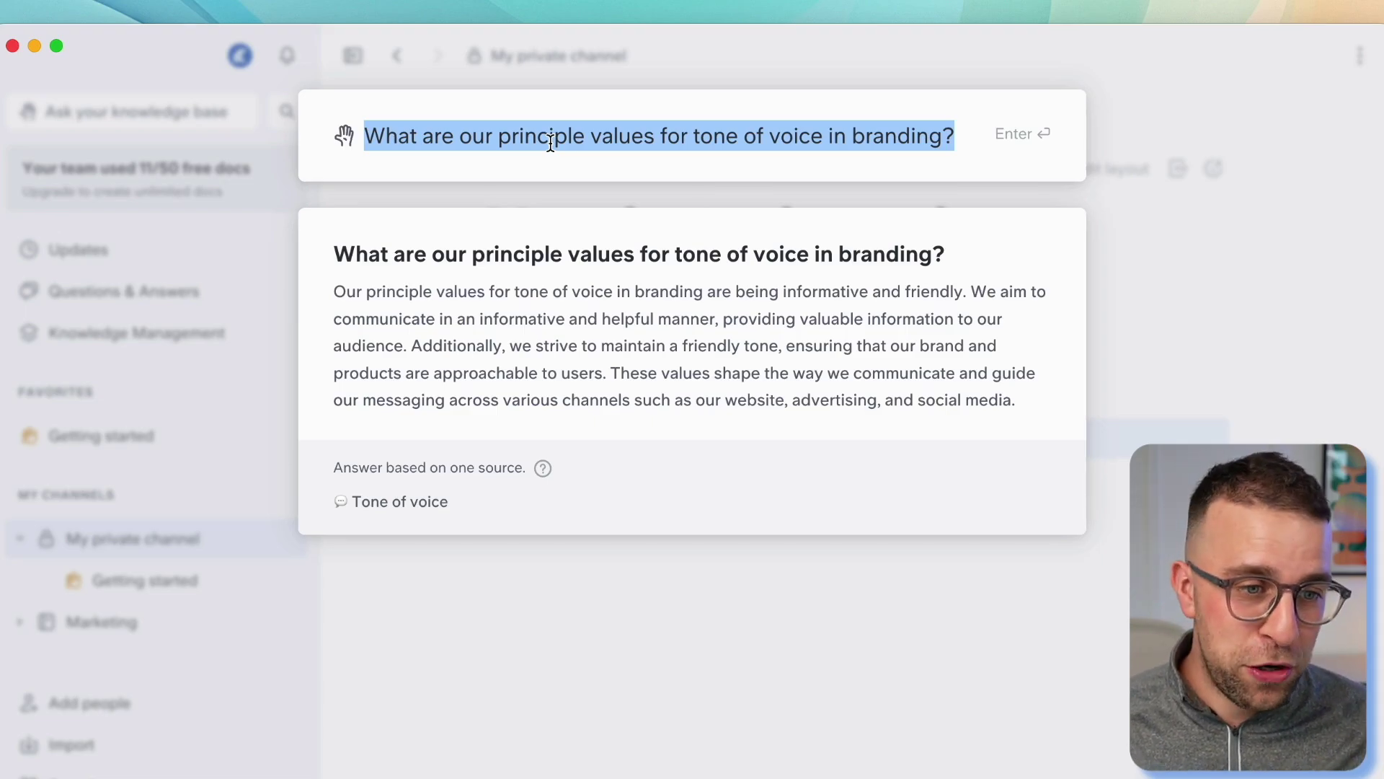
pyautogui.press('BackSpace')
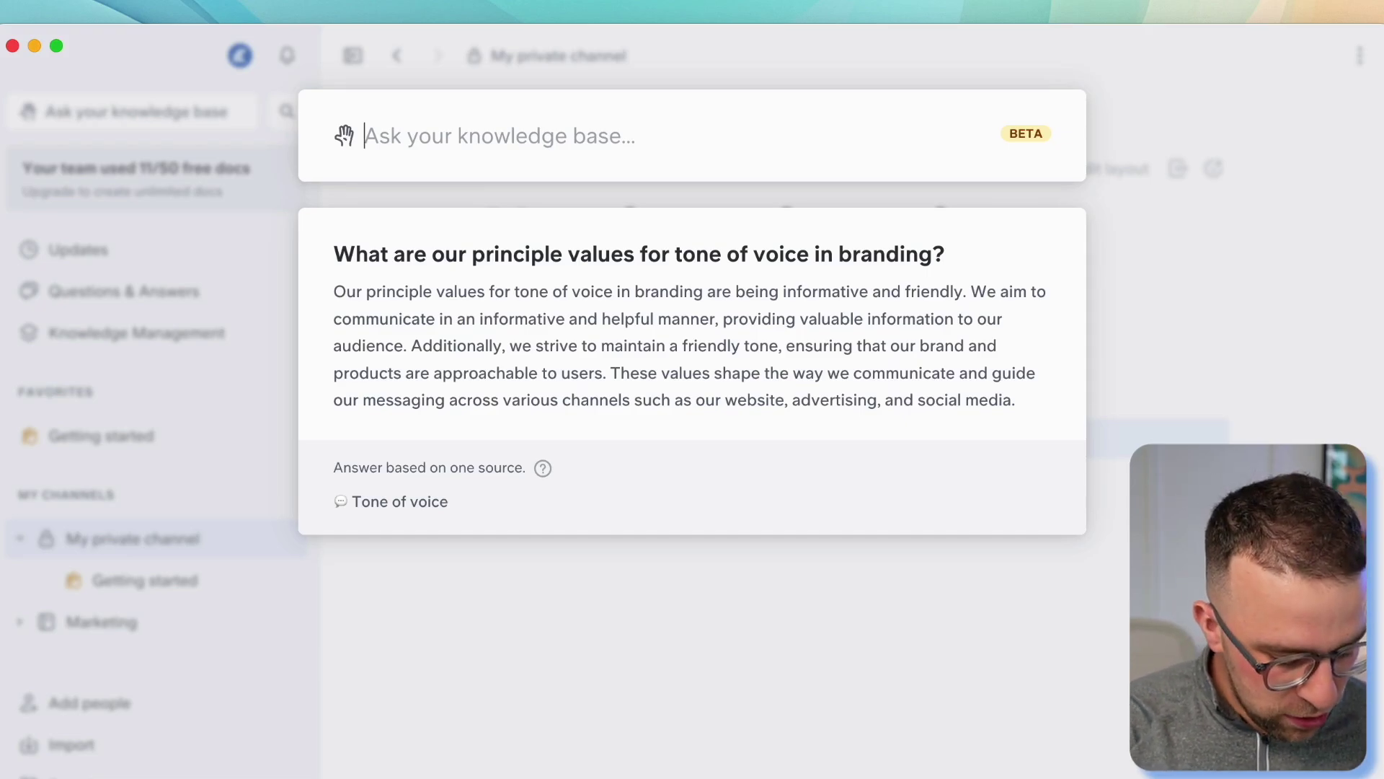
pyautogui.write('Best place to ea')
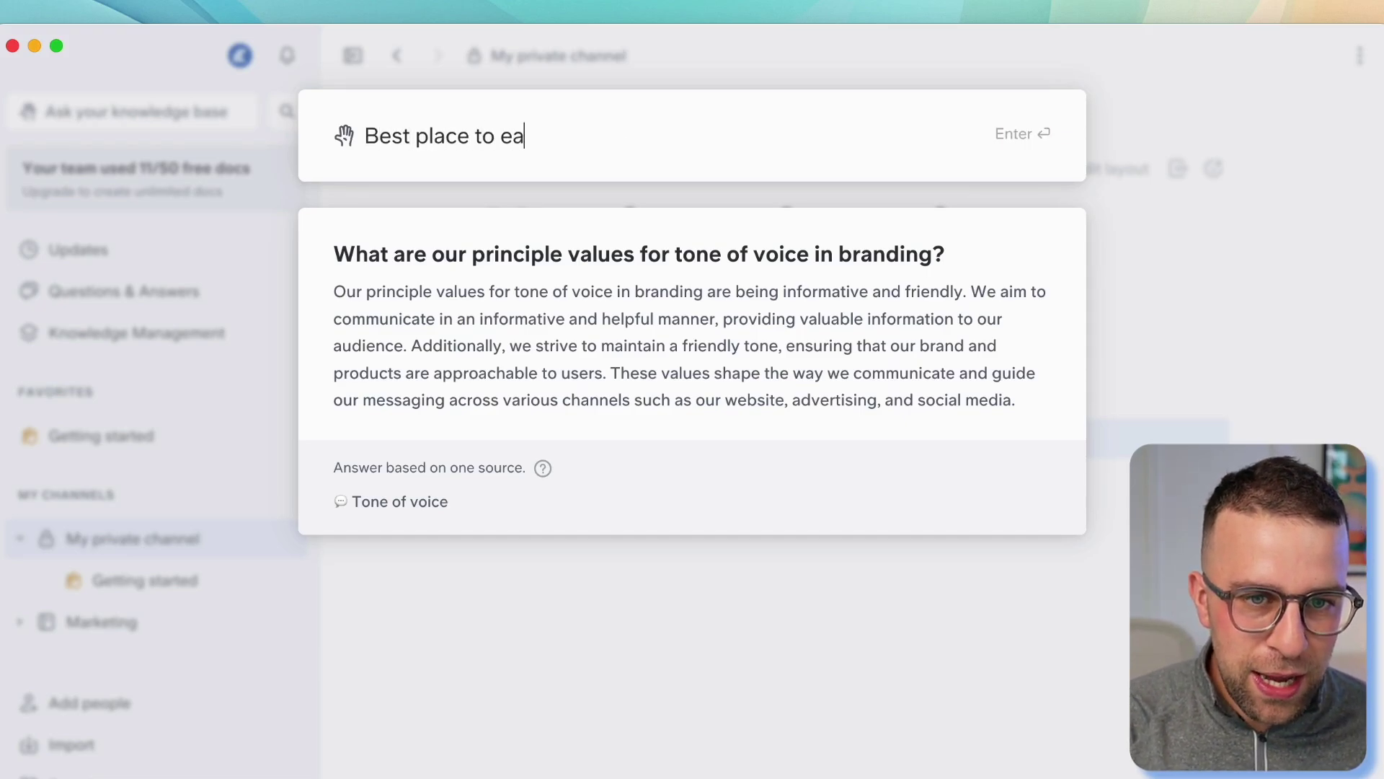
pyautogui.write('t near office?')
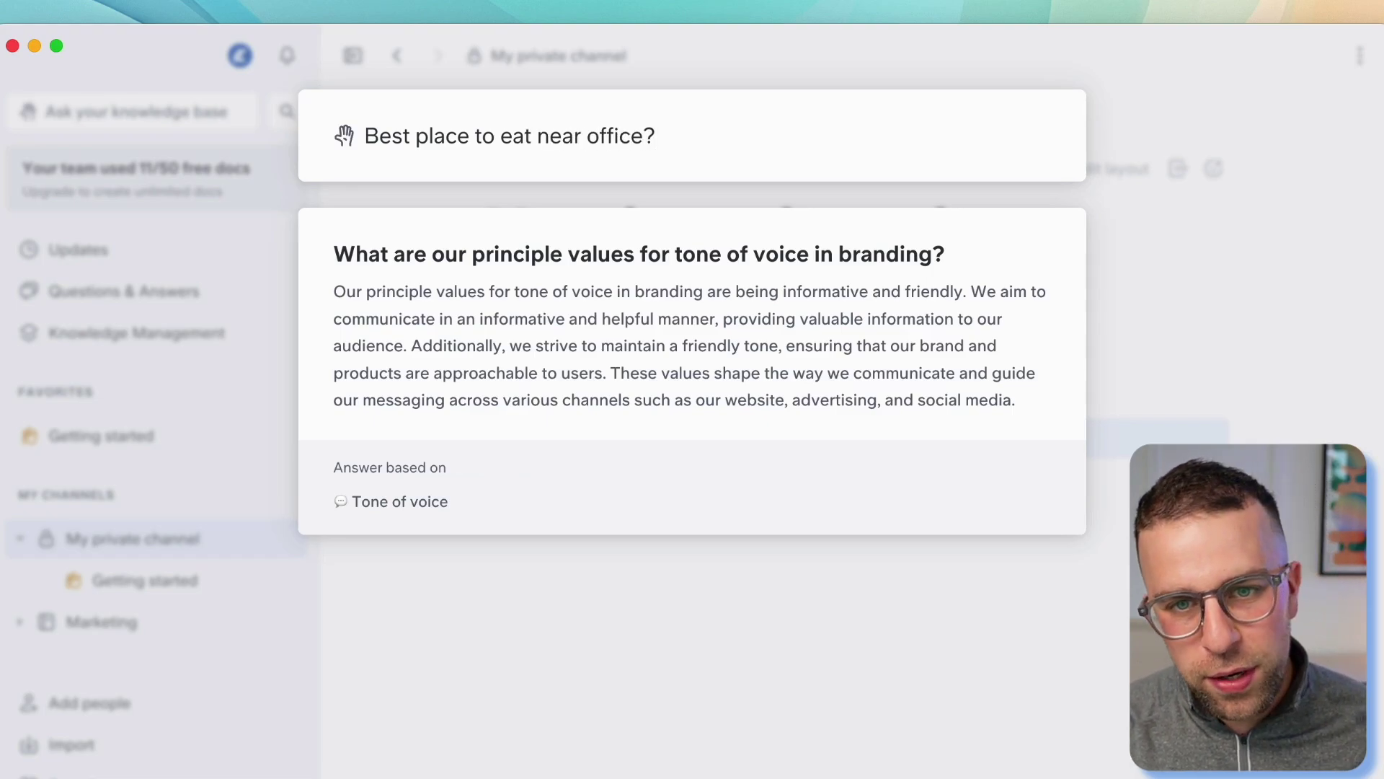
pyautogui.press('Return')
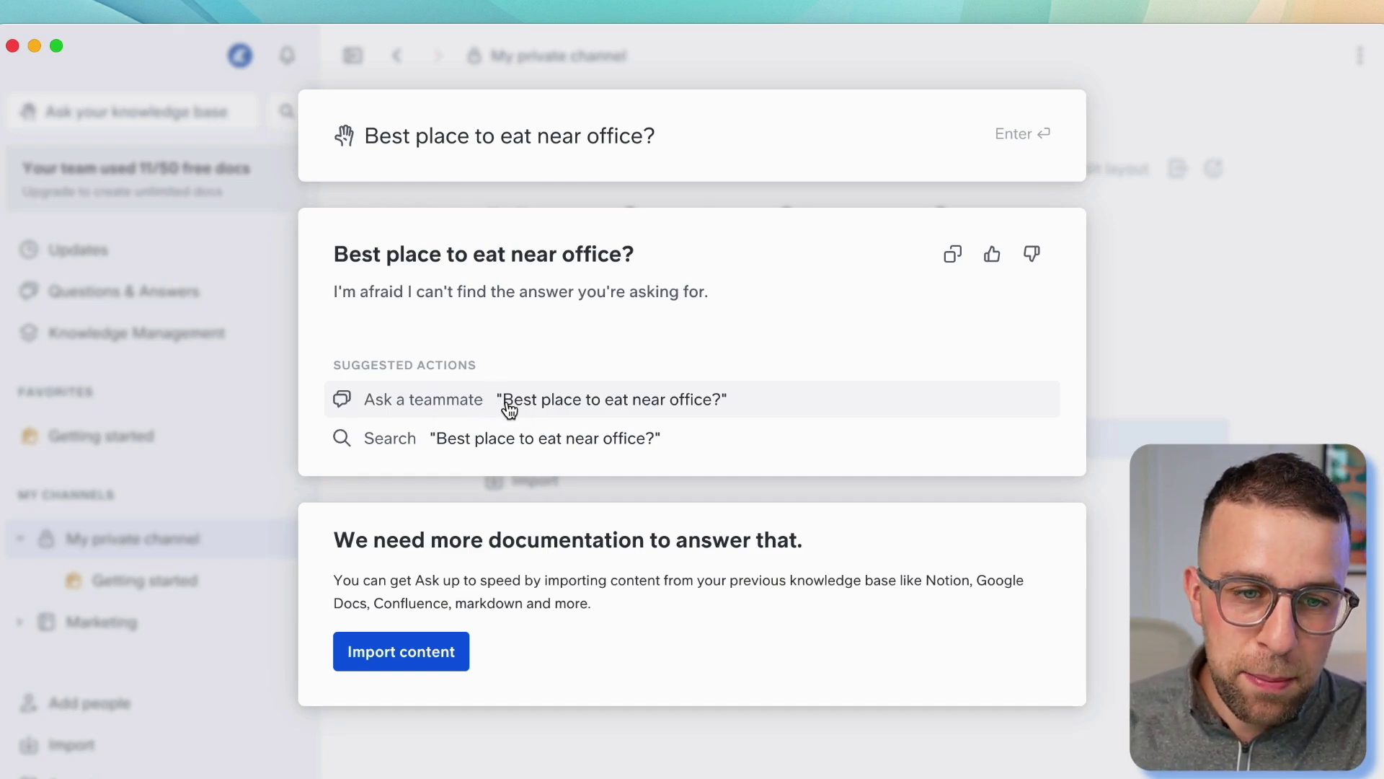
# Step: Open the eating-near-office question in Questions & Answers and reply 'Nandos'
pyautogui.click(206, 362)
pyautogui.click(144, 291)
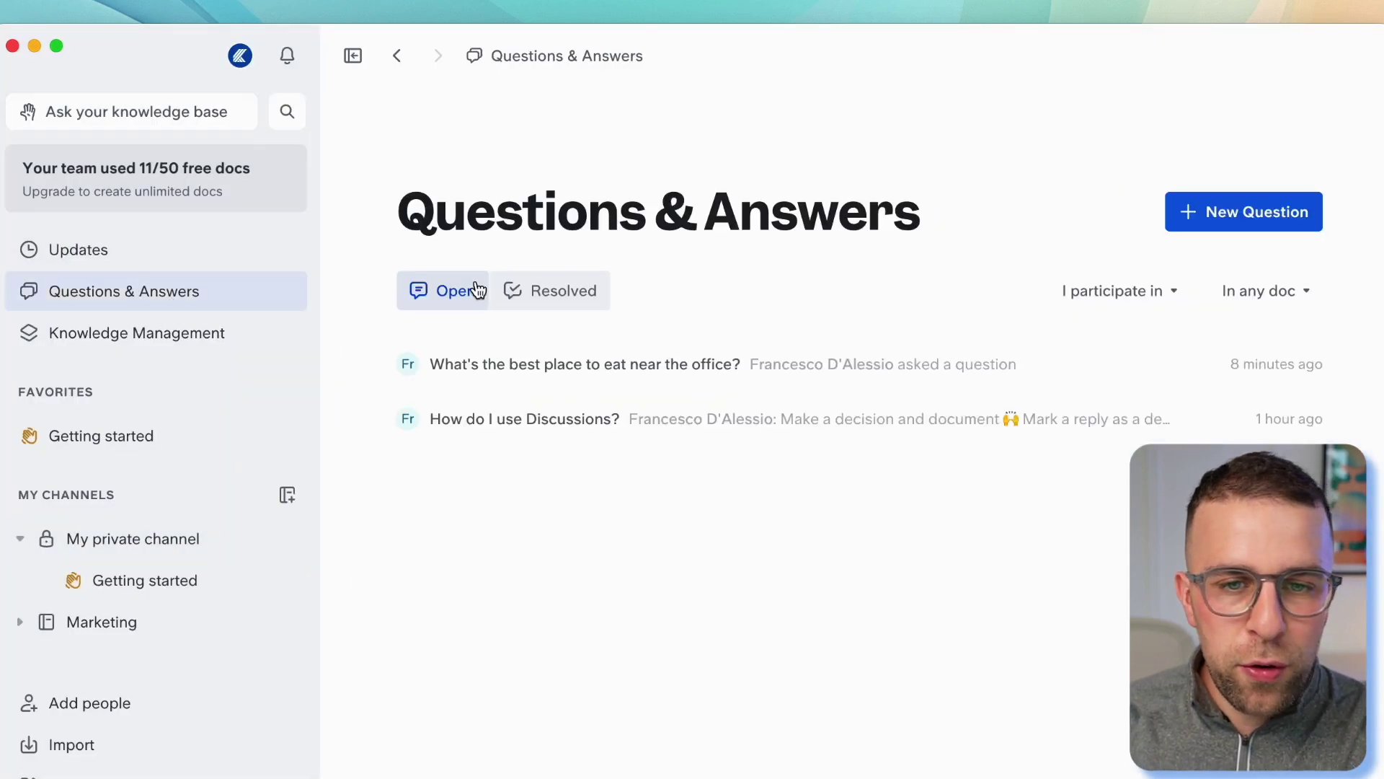
pyautogui.click(634, 363)
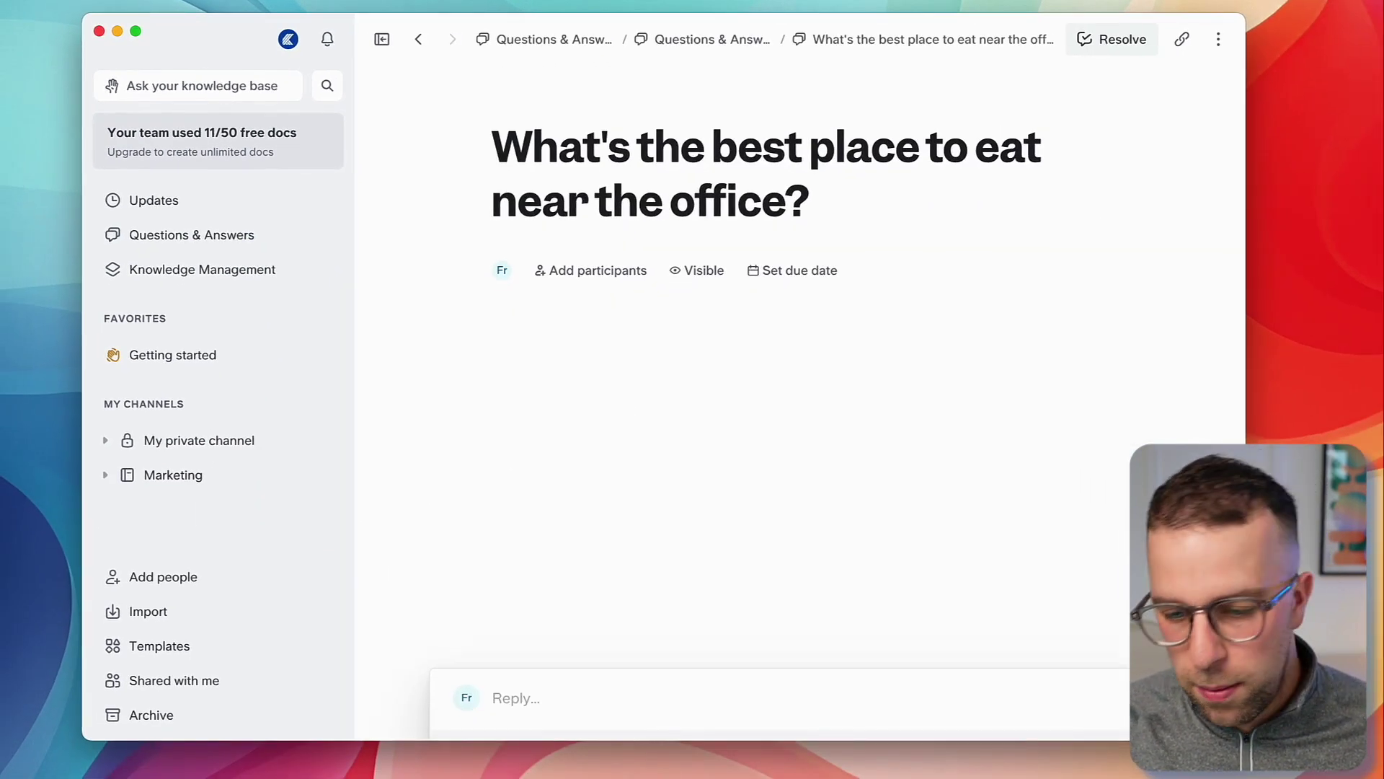
pyautogui.write('Nandos')
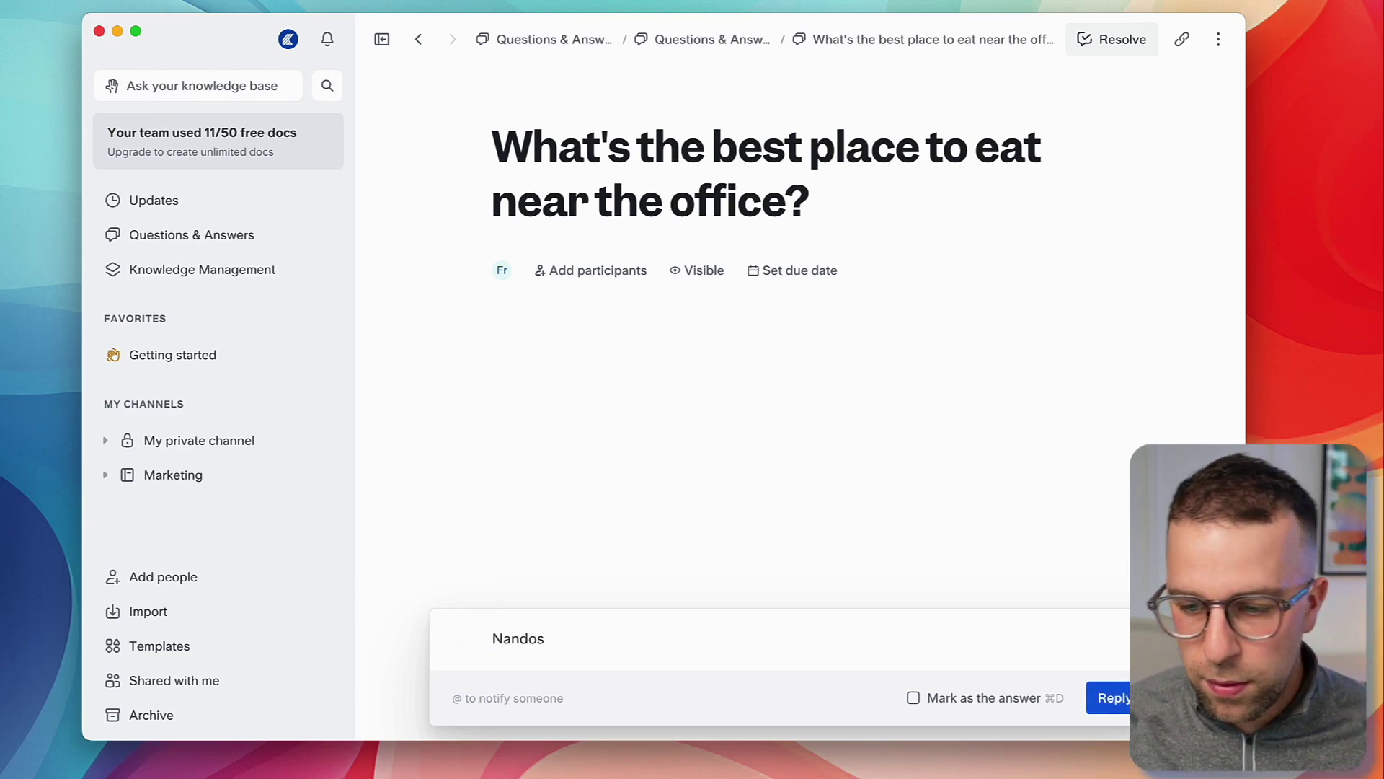
pyautogui.click(1111, 697)
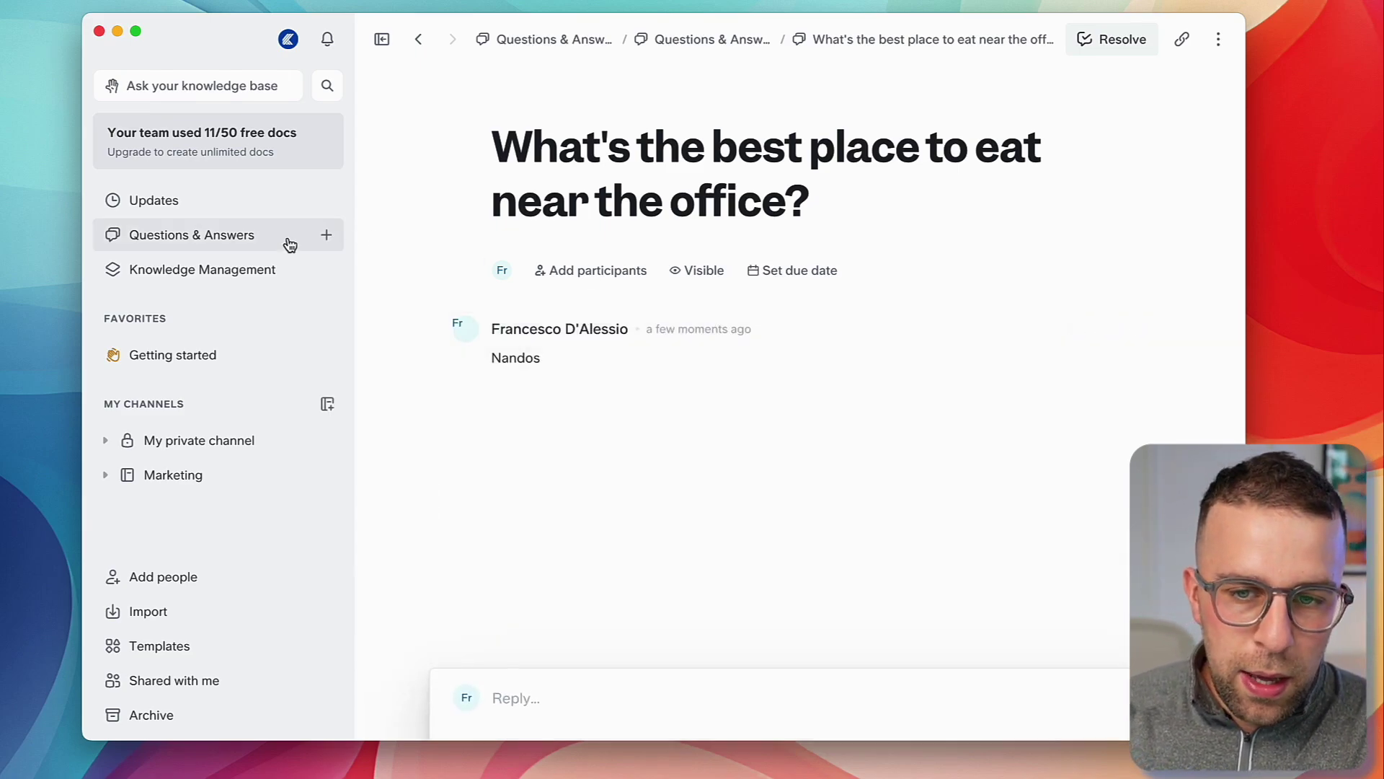
# Step: Re-run the eating question in Ask, then return to the Questions & Answers list
pyautogui.click(235, 99)
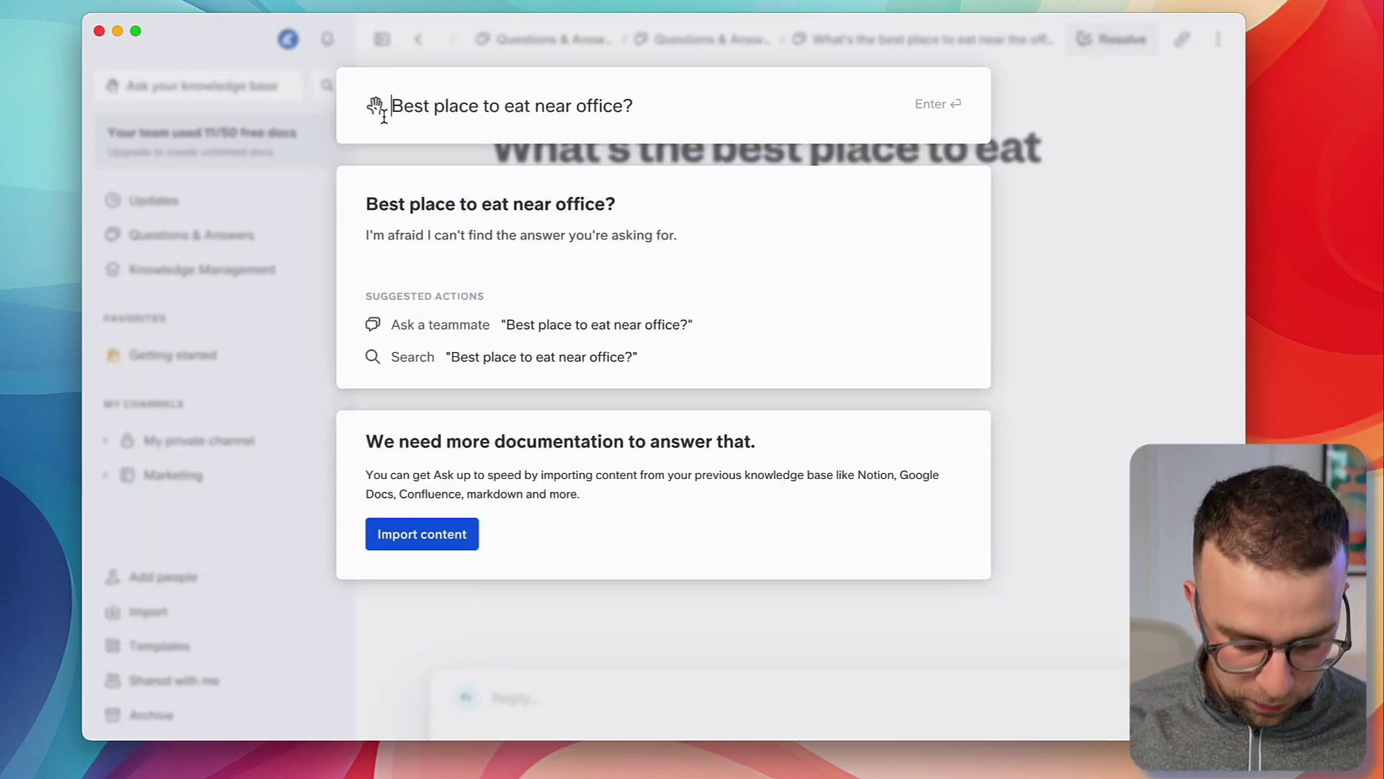
pyautogui.press('Return')
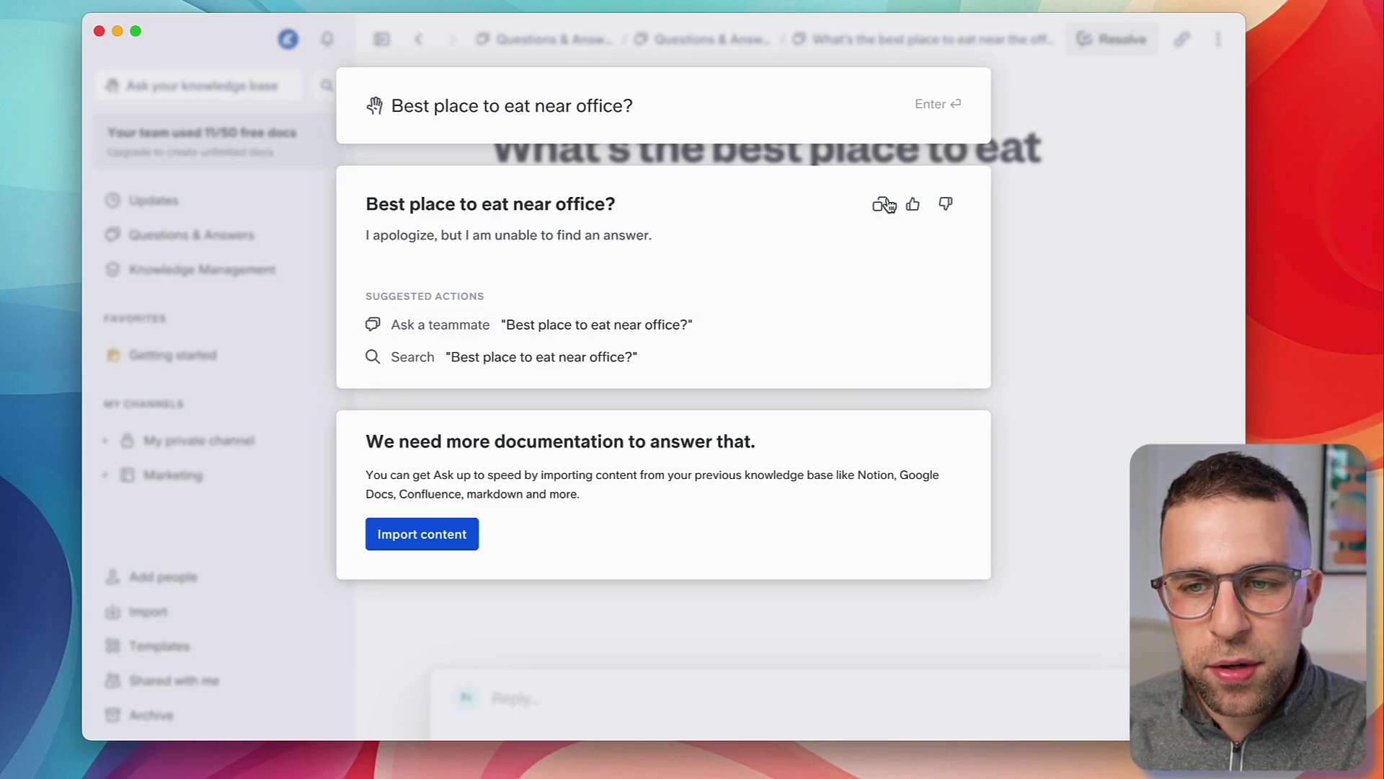
pyautogui.click(773, 106)
pyautogui.press('super+a')
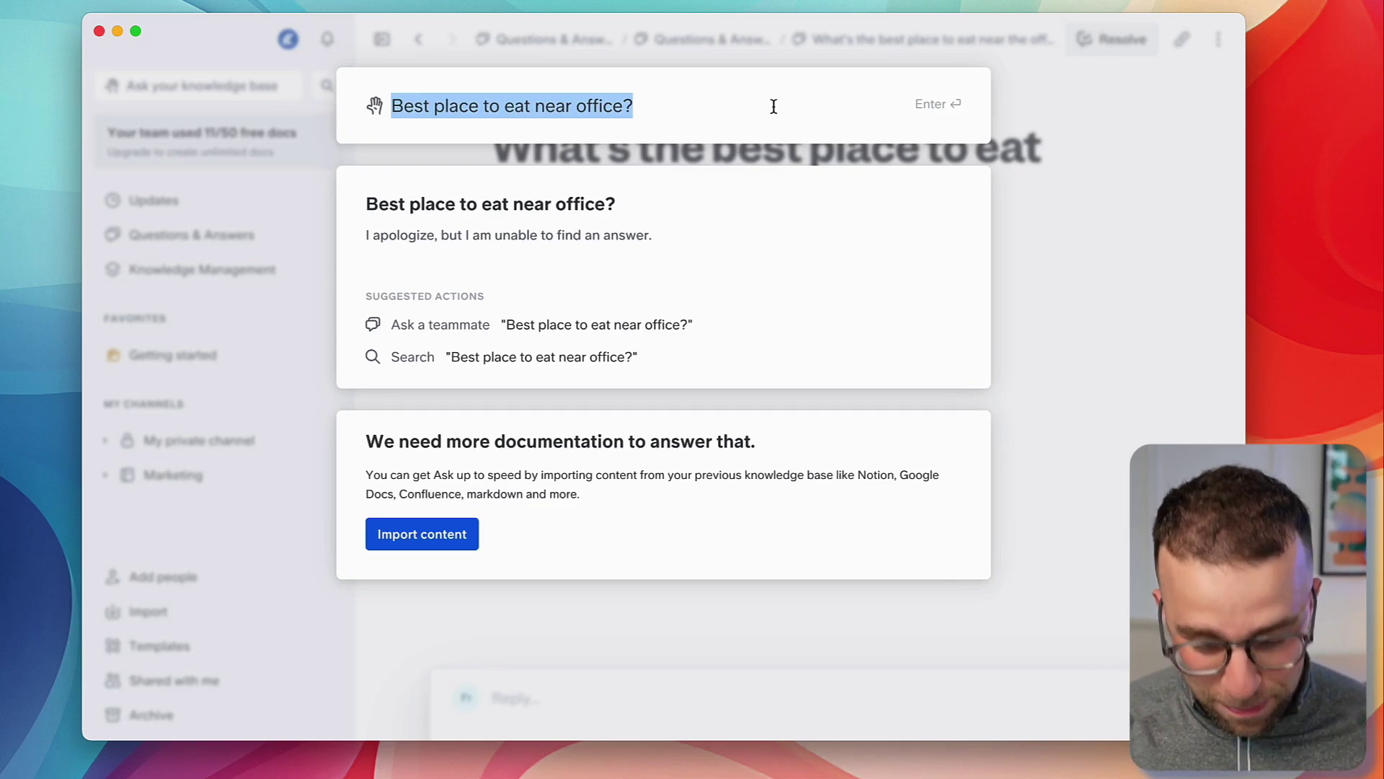
pyautogui.press('Return')
pyautogui.click(1068, 273)
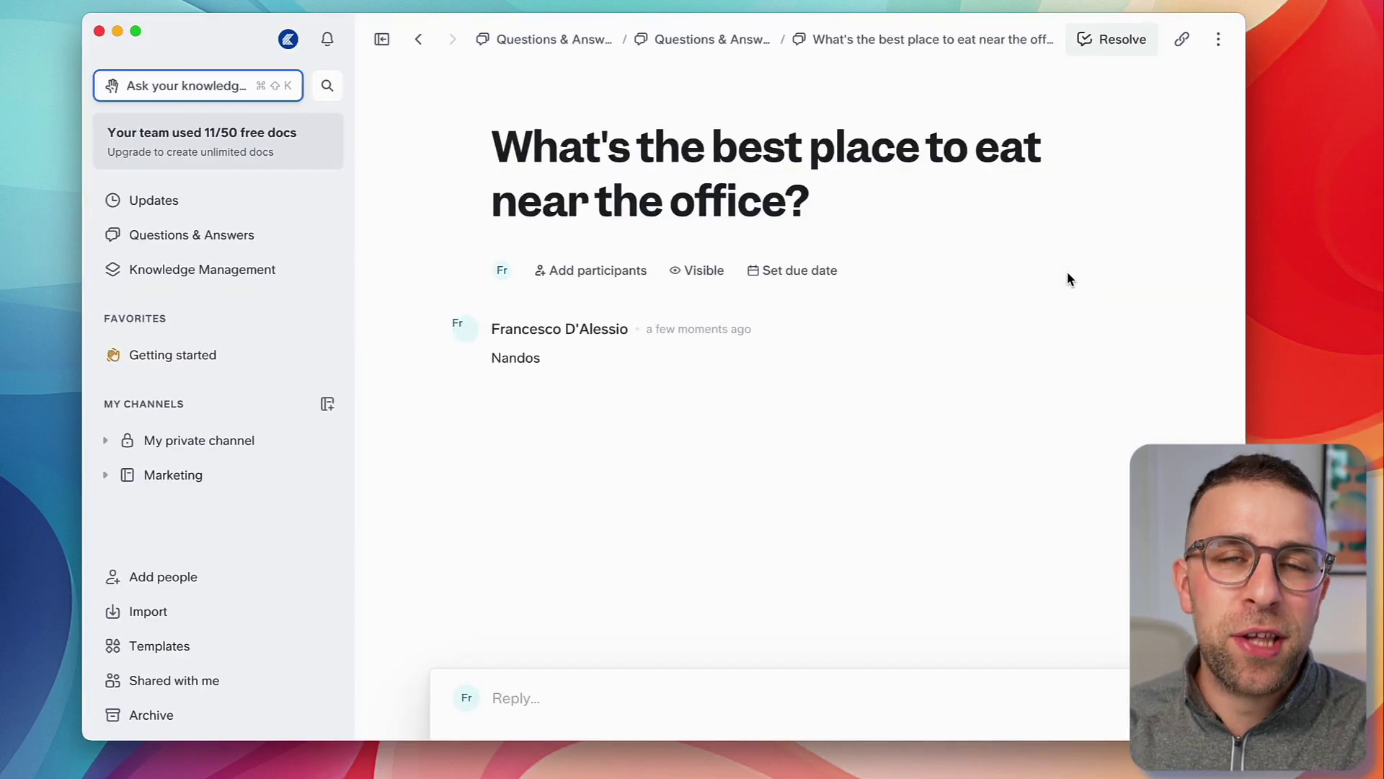
pyautogui.click(254, 248)
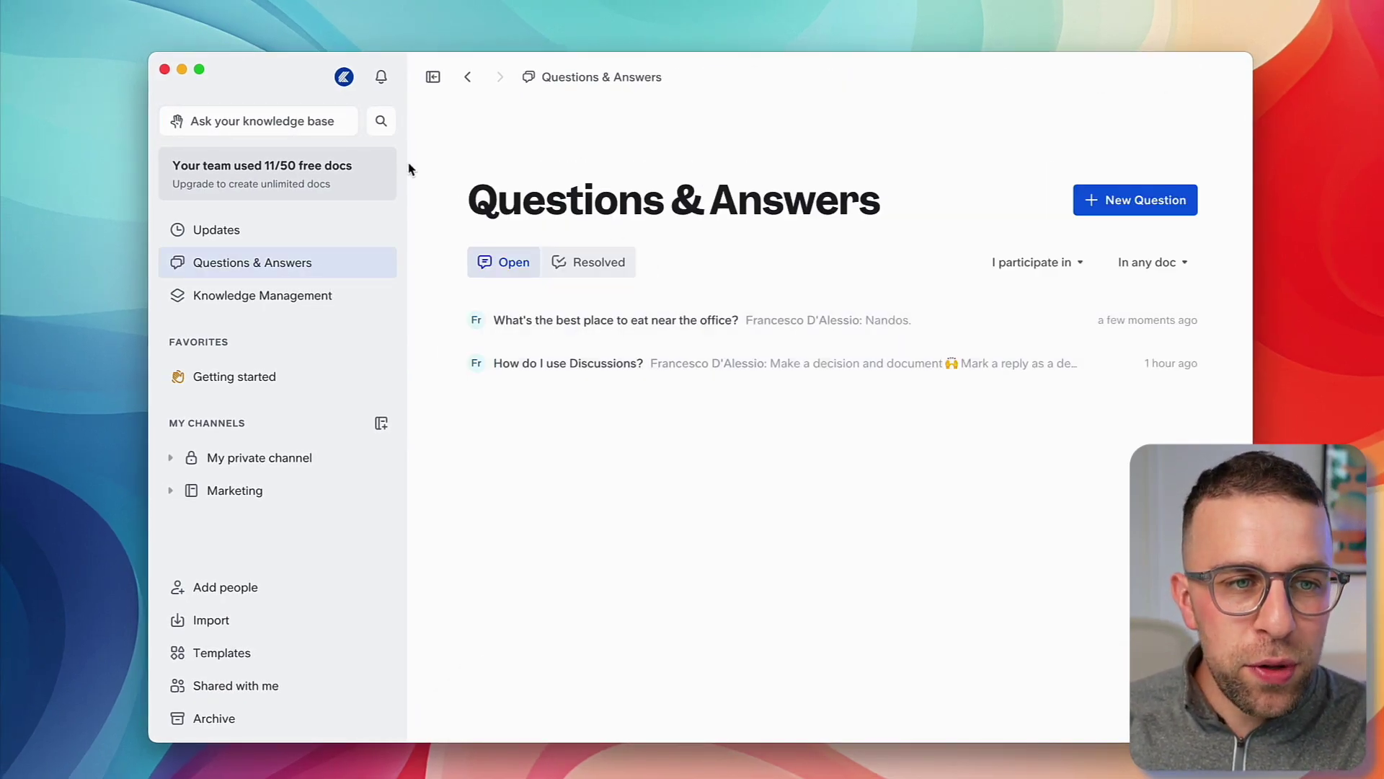
# Step: Review the Upgrade plans: Free at 11/50 docs, Standard $10, Premium $15, Enterprise custom
pyautogui.click(315, 169)
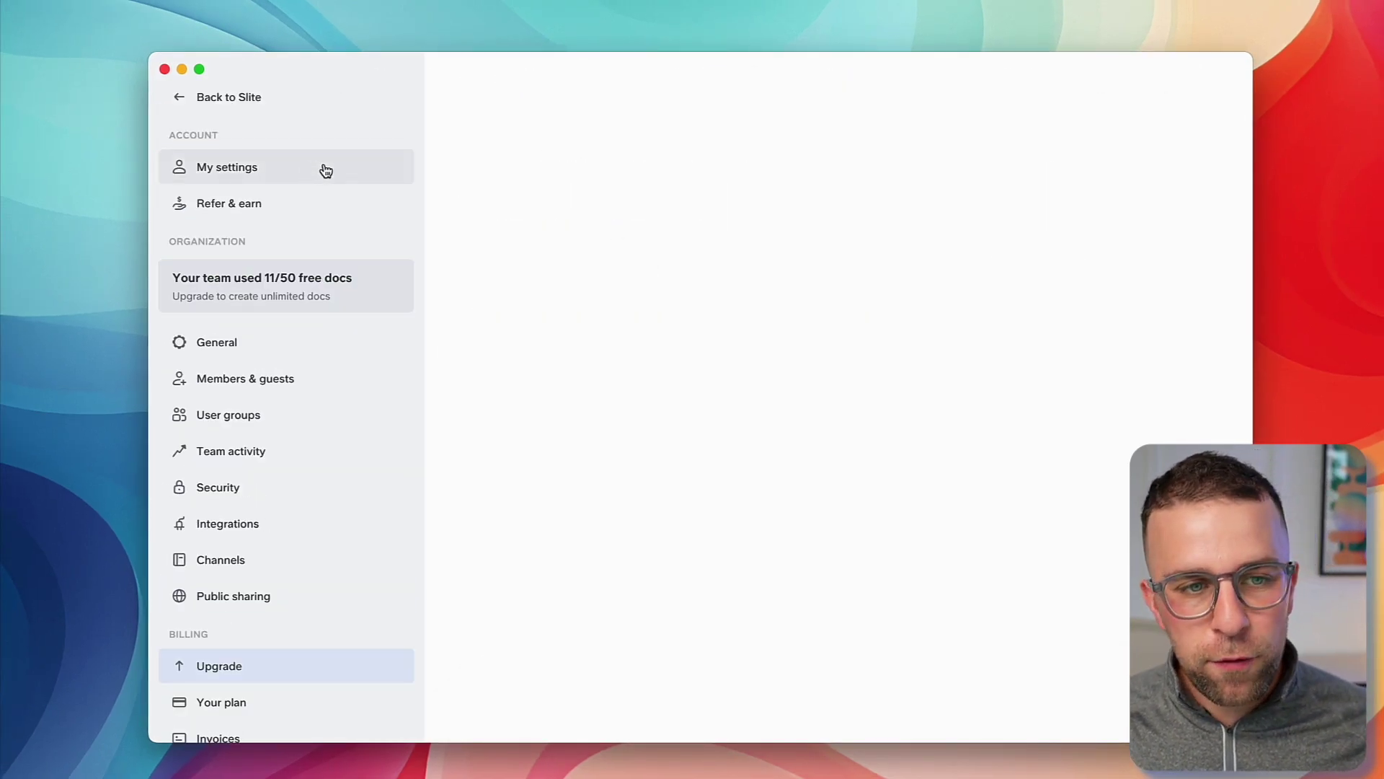
pyautogui.scroll(-1, 709, 390)
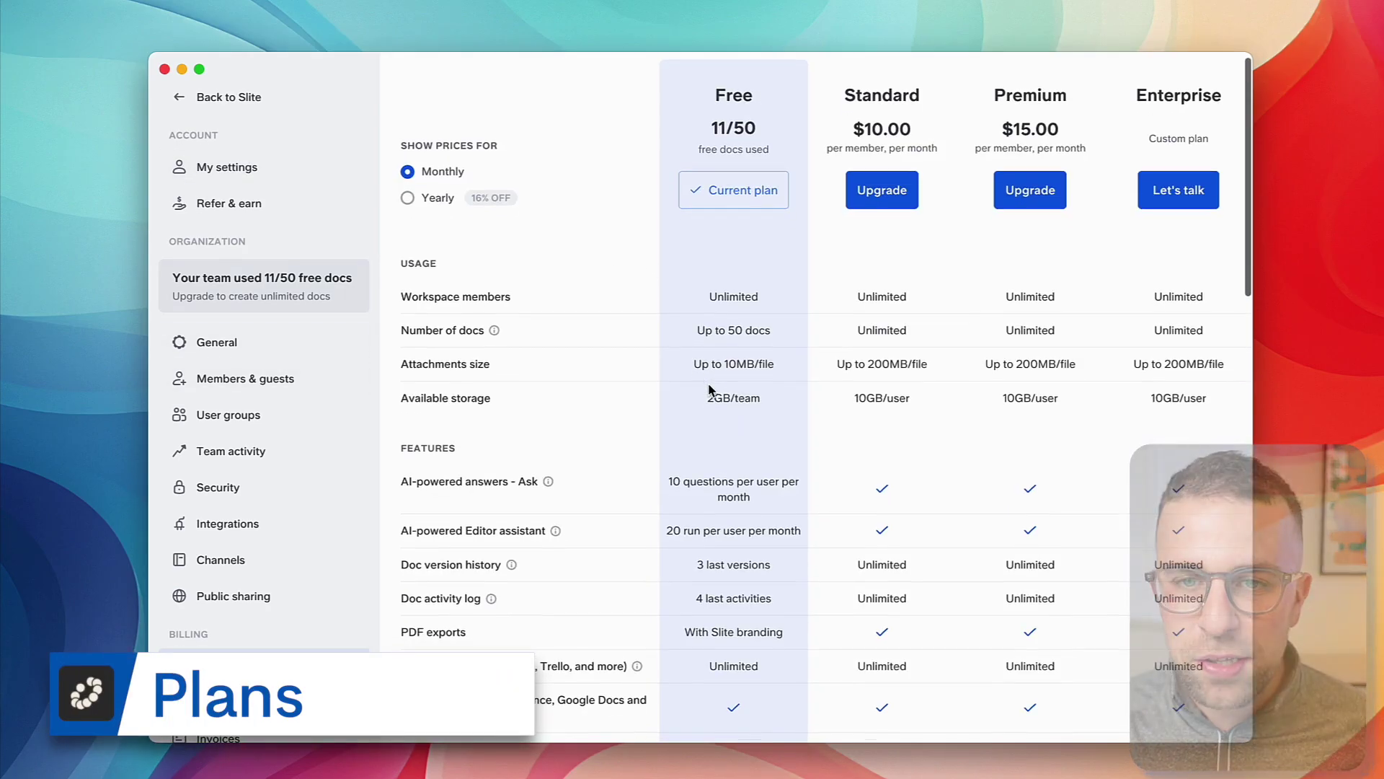
pyautogui.scroll(1, 742, 324)
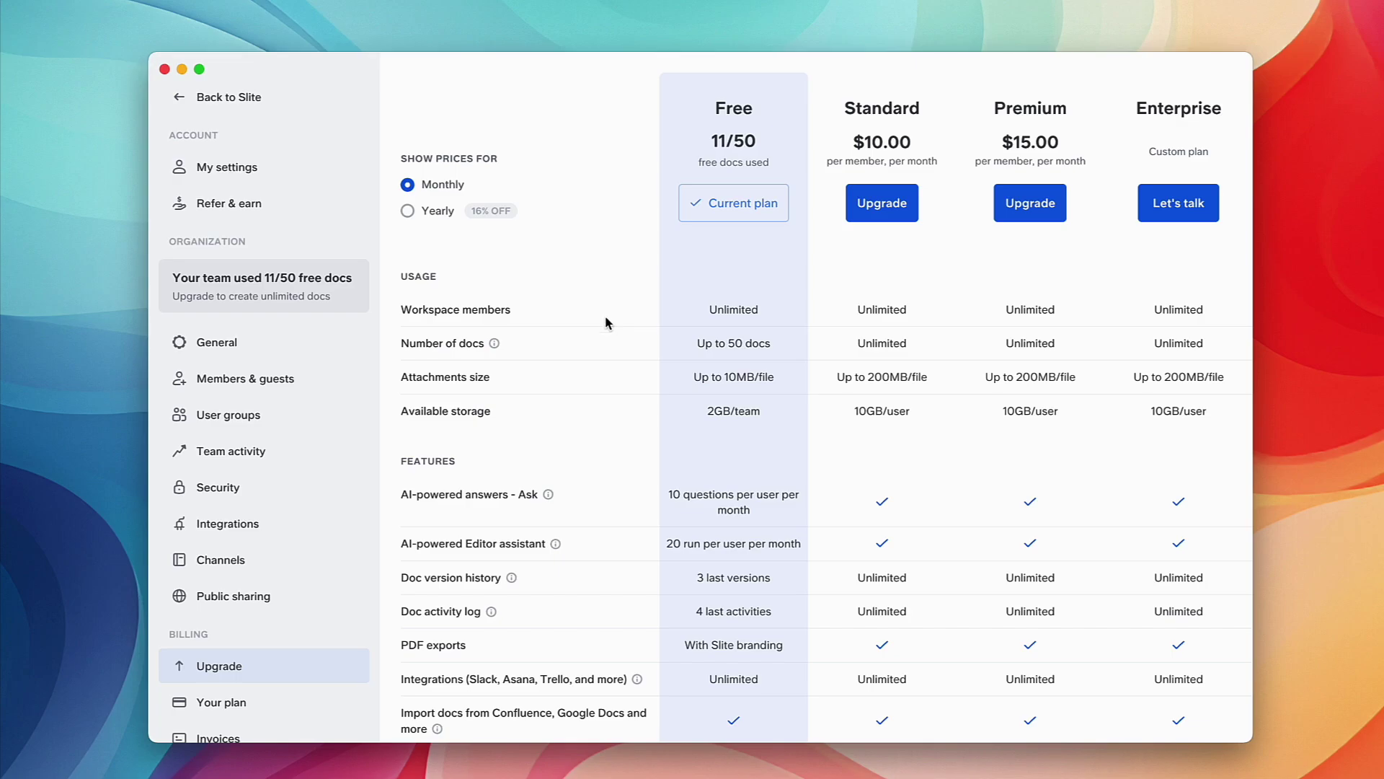
pyautogui.scroll(-1, 729, 349)
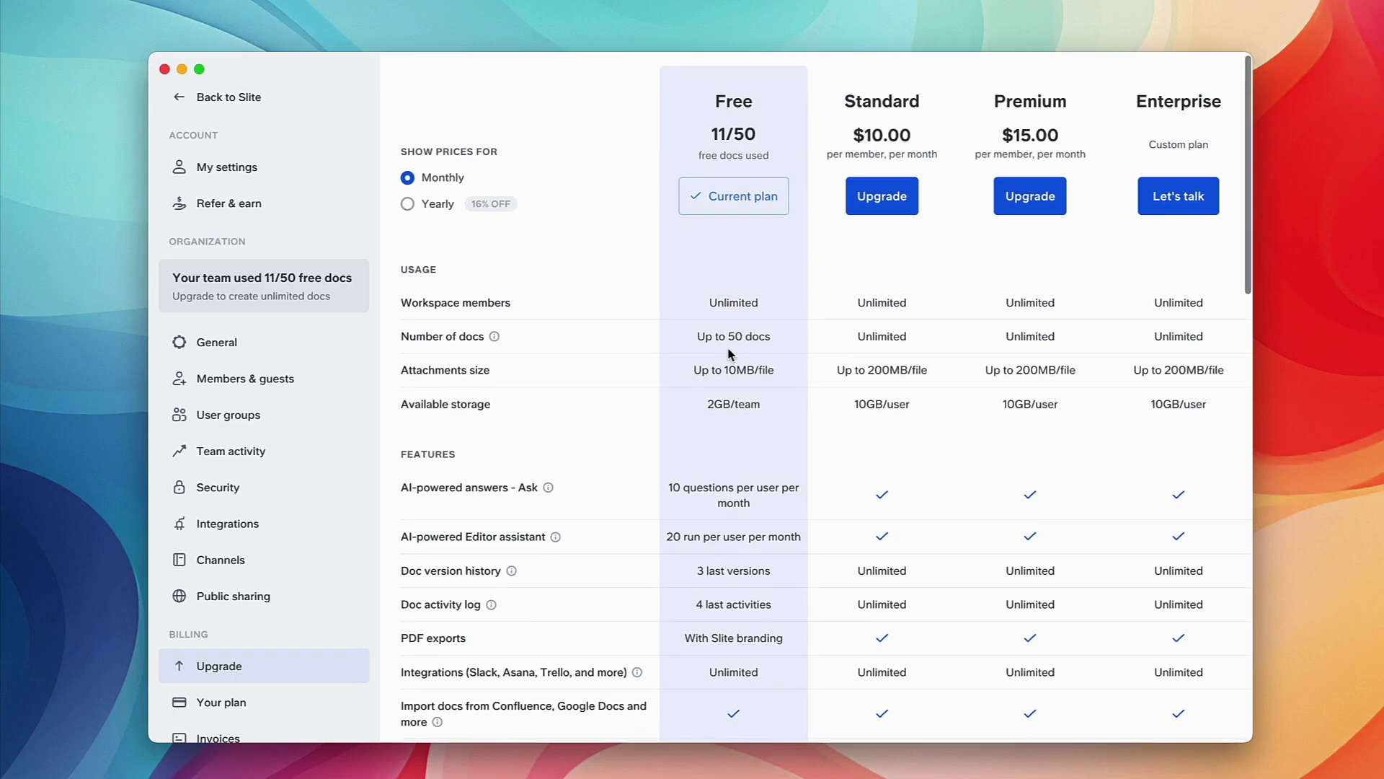
pyautogui.scroll(1, 970, 137)
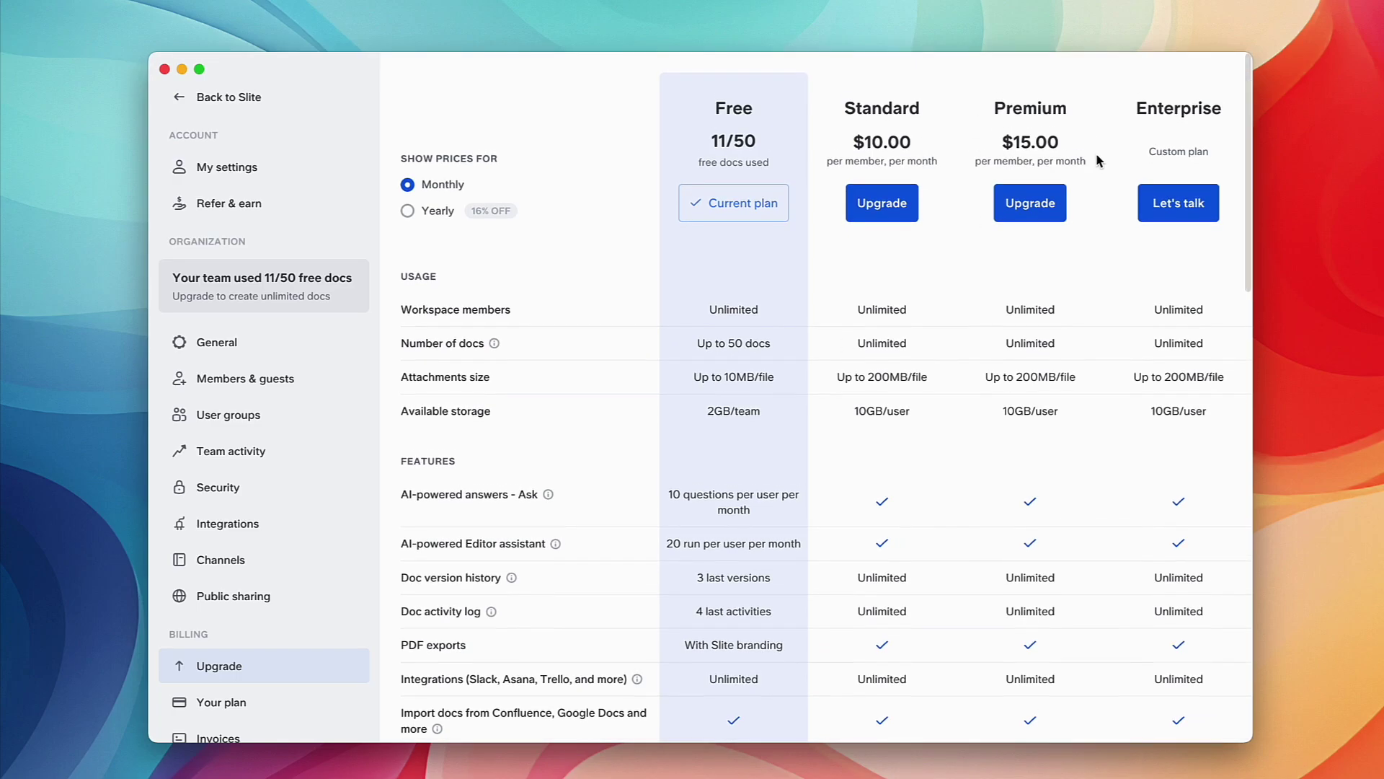
pyautogui.scroll(-2, 858, 371)
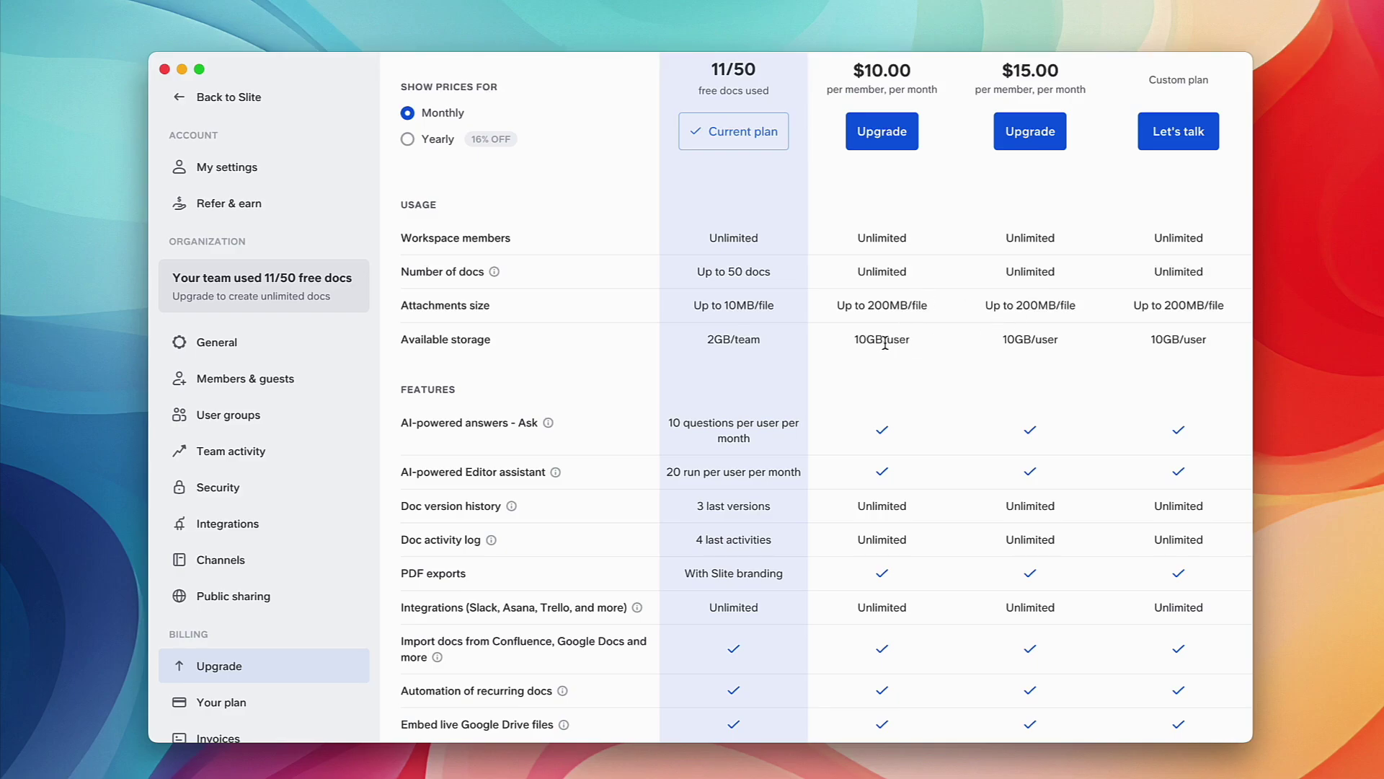
pyautogui.scroll(-3, 819, 402)
pyautogui.scroll(-1, 819, 403)
pyautogui.scroll(1, 739, 216)
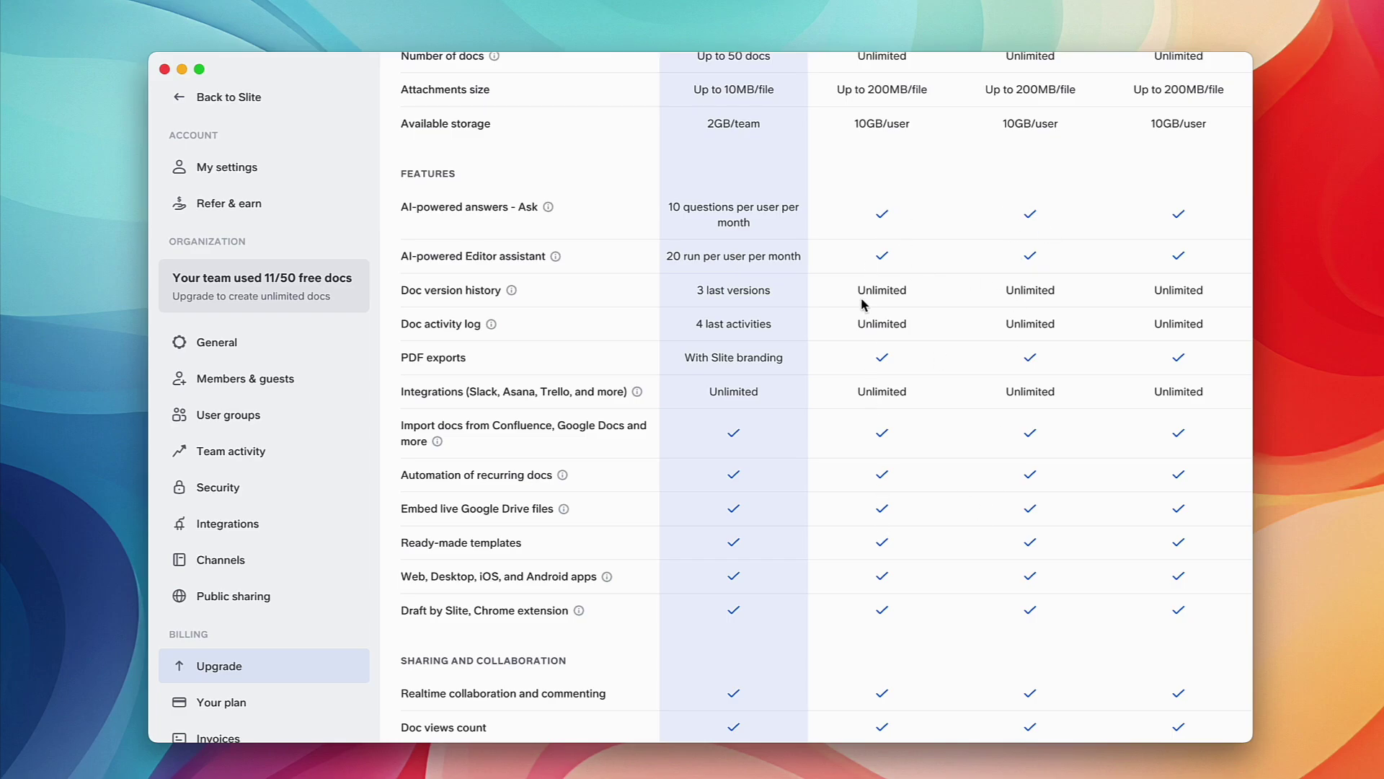
pyautogui.scroll(-4, 837, 572)
pyautogui.scroll(8, 825, 503)
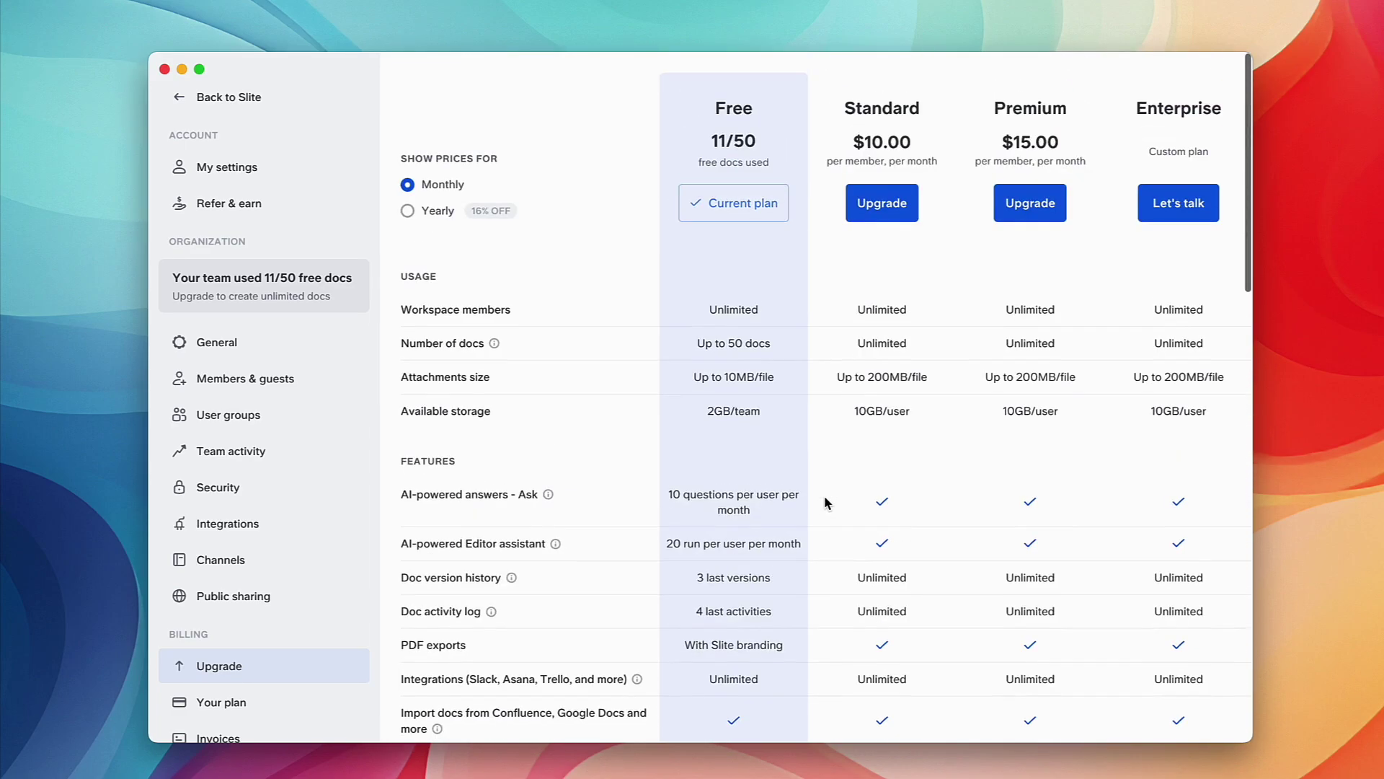
pyautogui.scroll(-15, 826, 502)
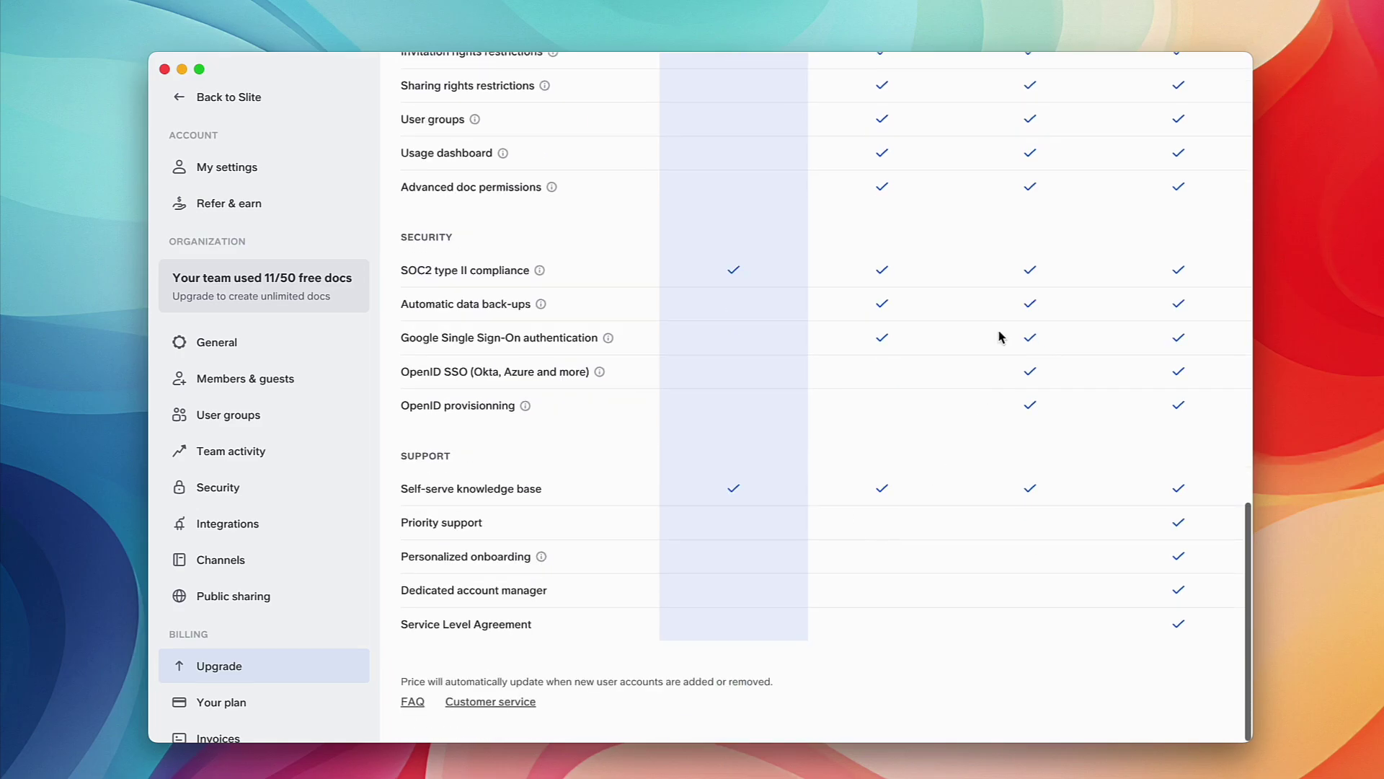
pyautogui.scroll(15, 1029, 403)
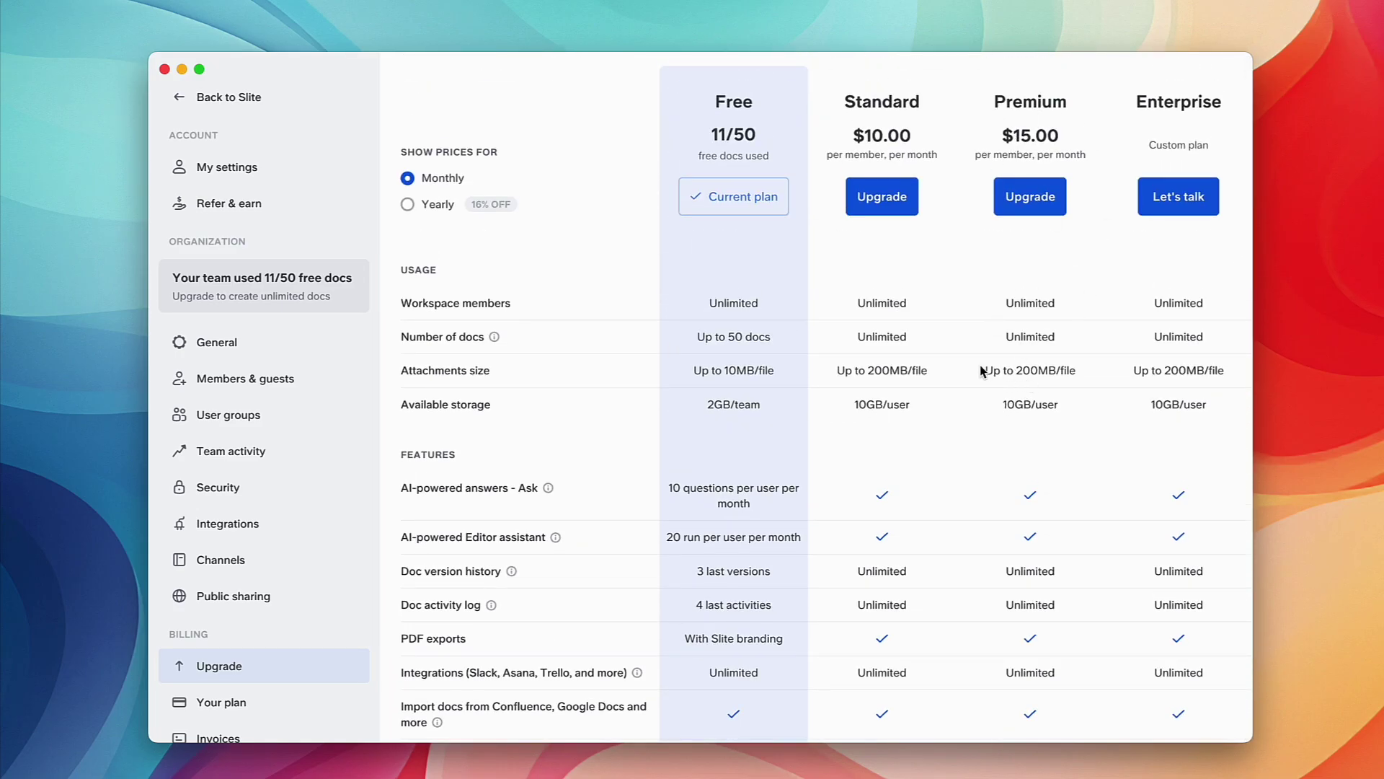
# Step: Browse the Team activity, Integrations, My settings, User groups and Members & guests settings pages
pyautogui.click(302, 453)
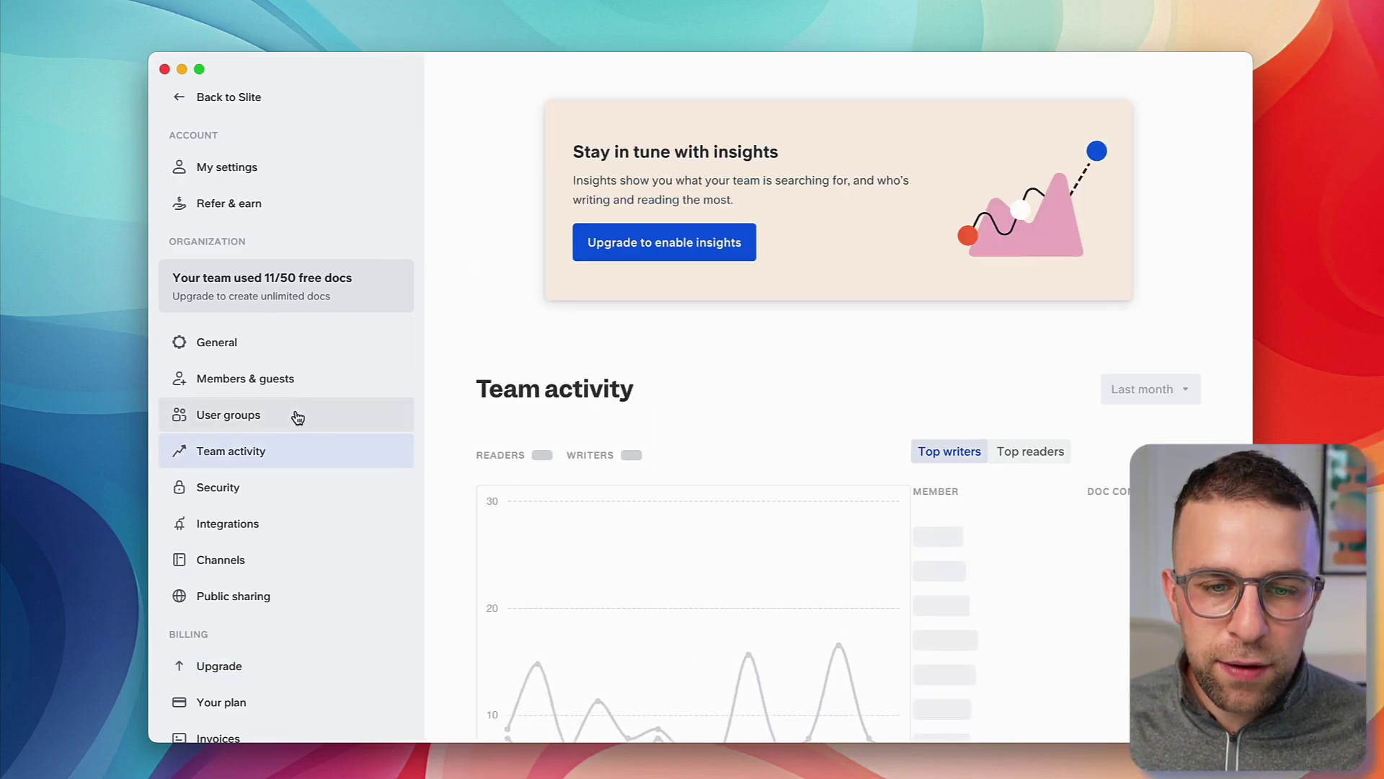
pyautogui.scroll(-3, 628, 497)
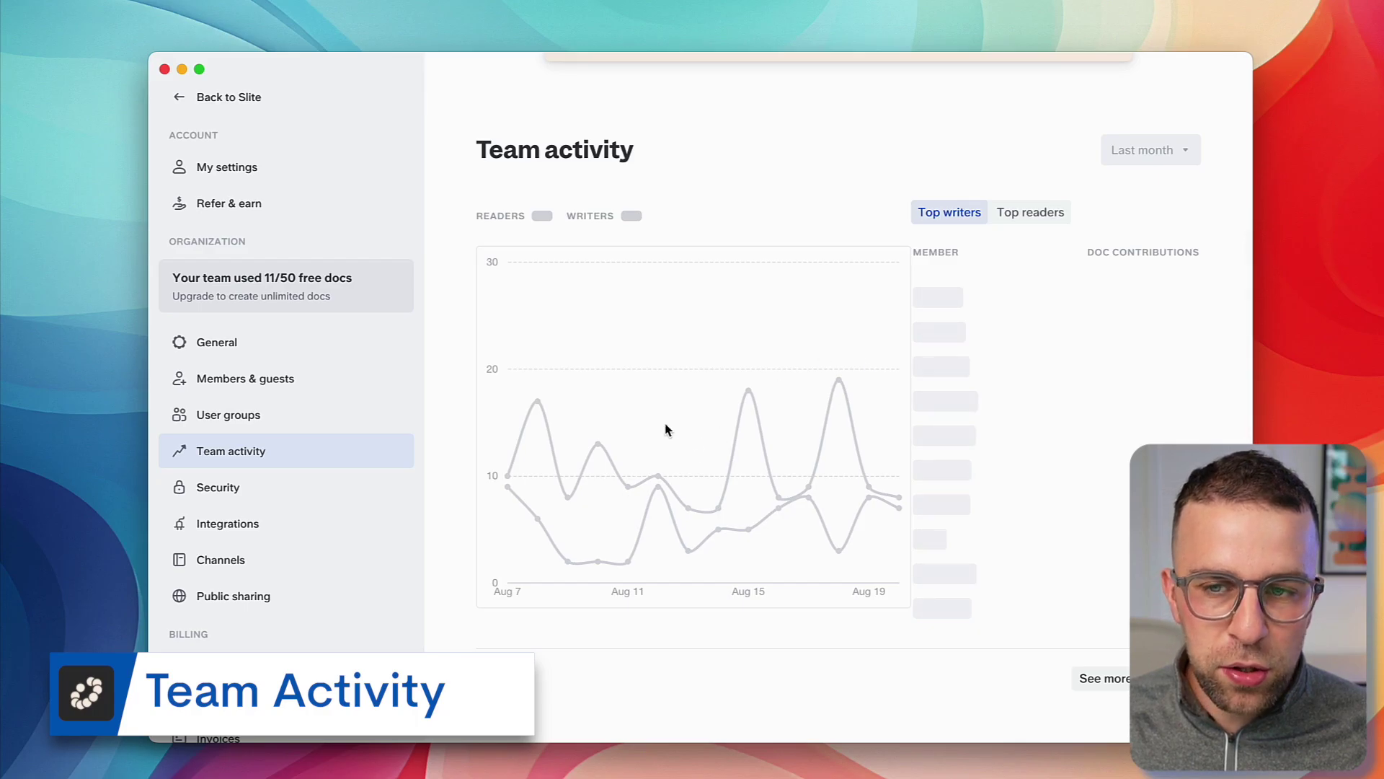
pyautogui.click(303, 521)
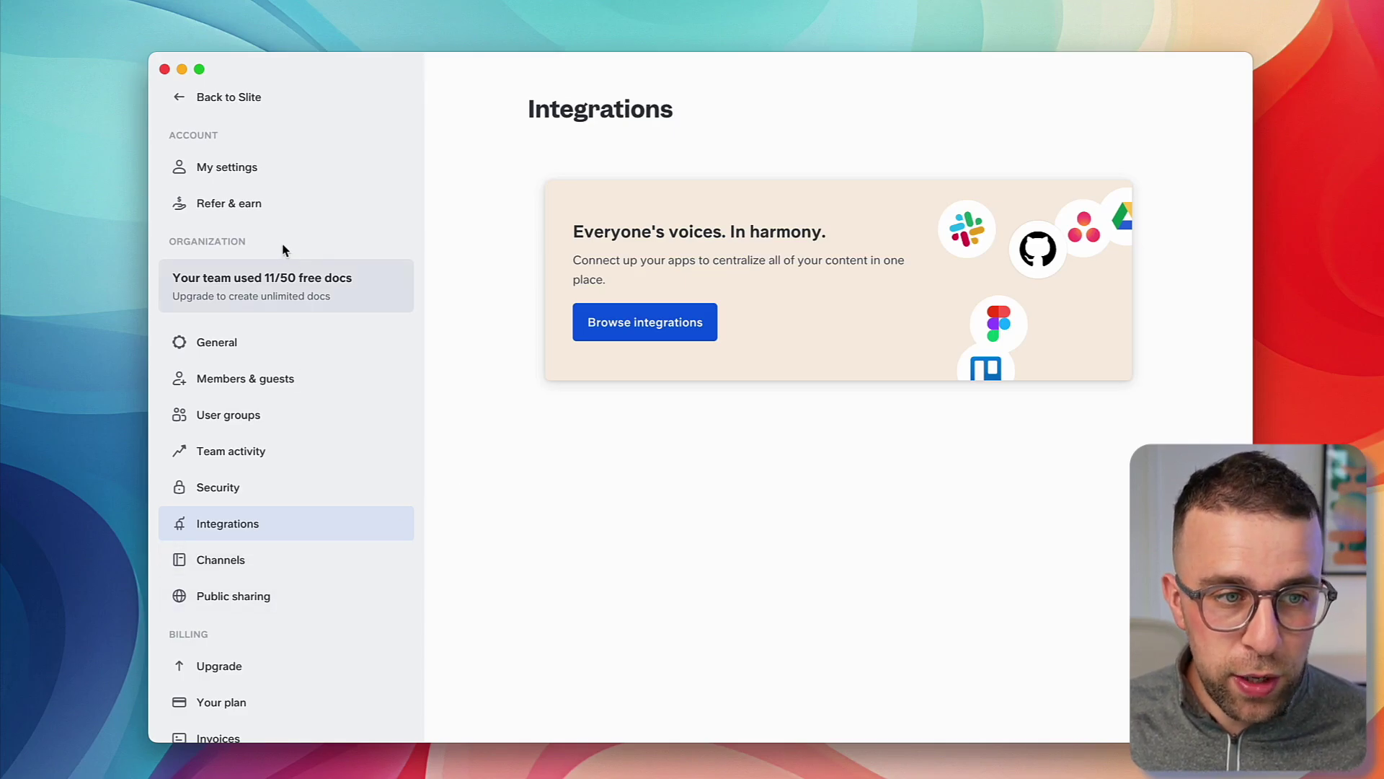
pyautogui.click(292, 168)
pyautogui.scroll(-10, 640, 353)
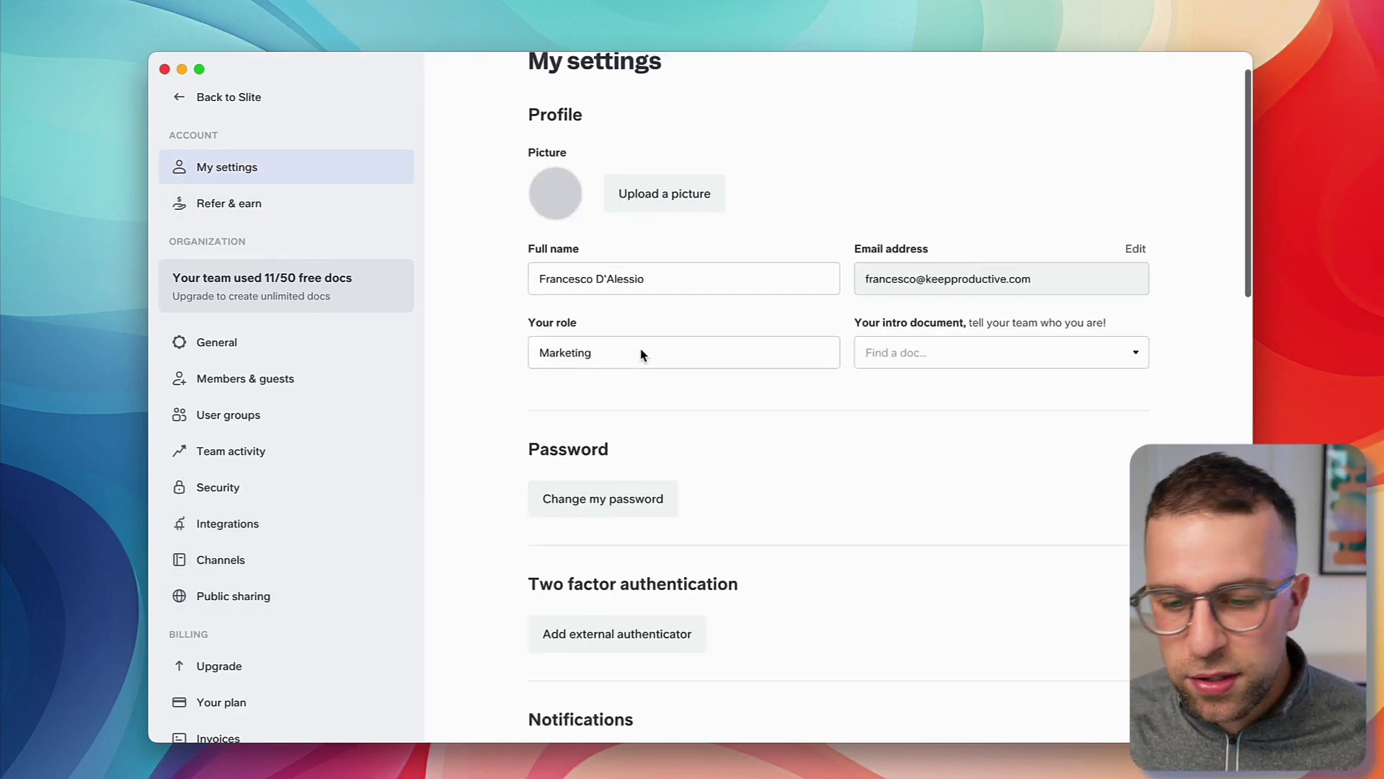
pyautogui.scroll(-6, 640, 353)
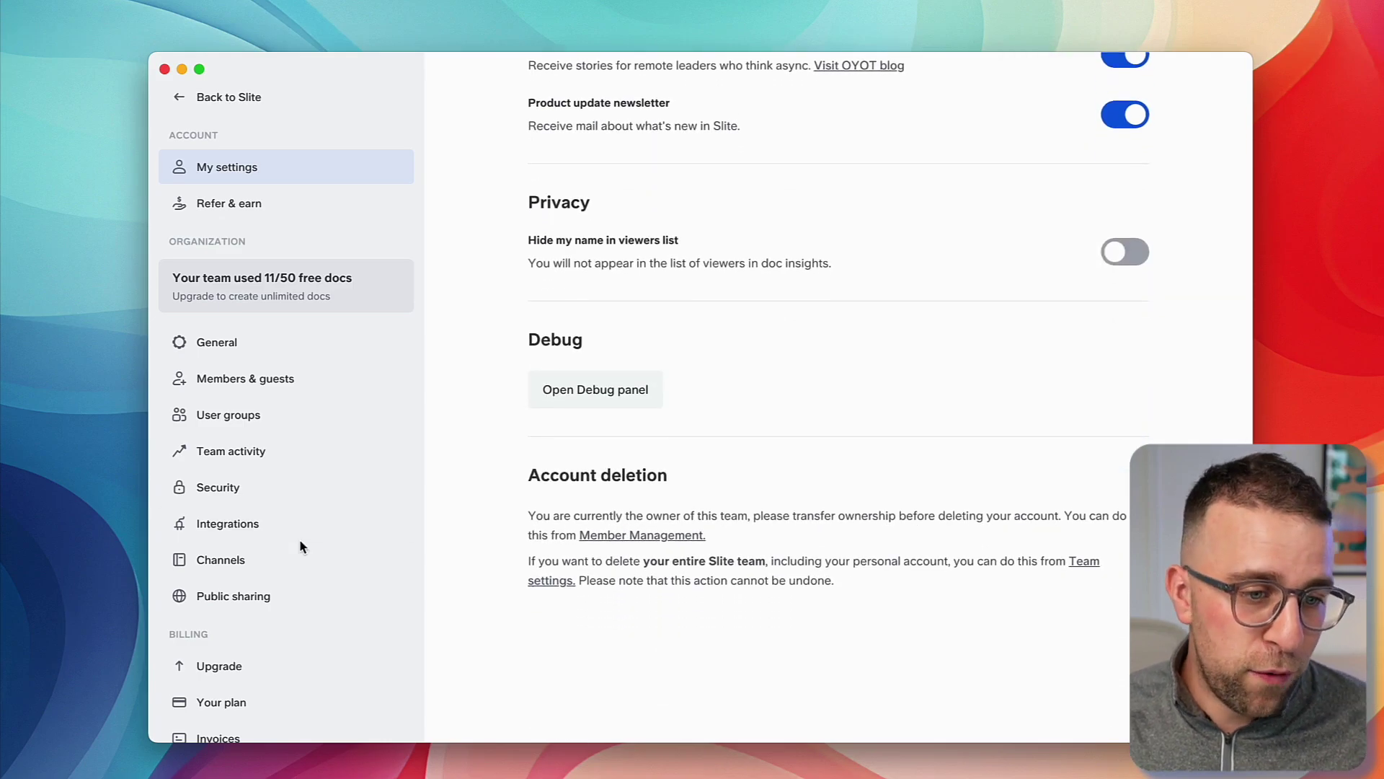
pyautogui.click(259, 426)
pyautogui.click(280, 381)
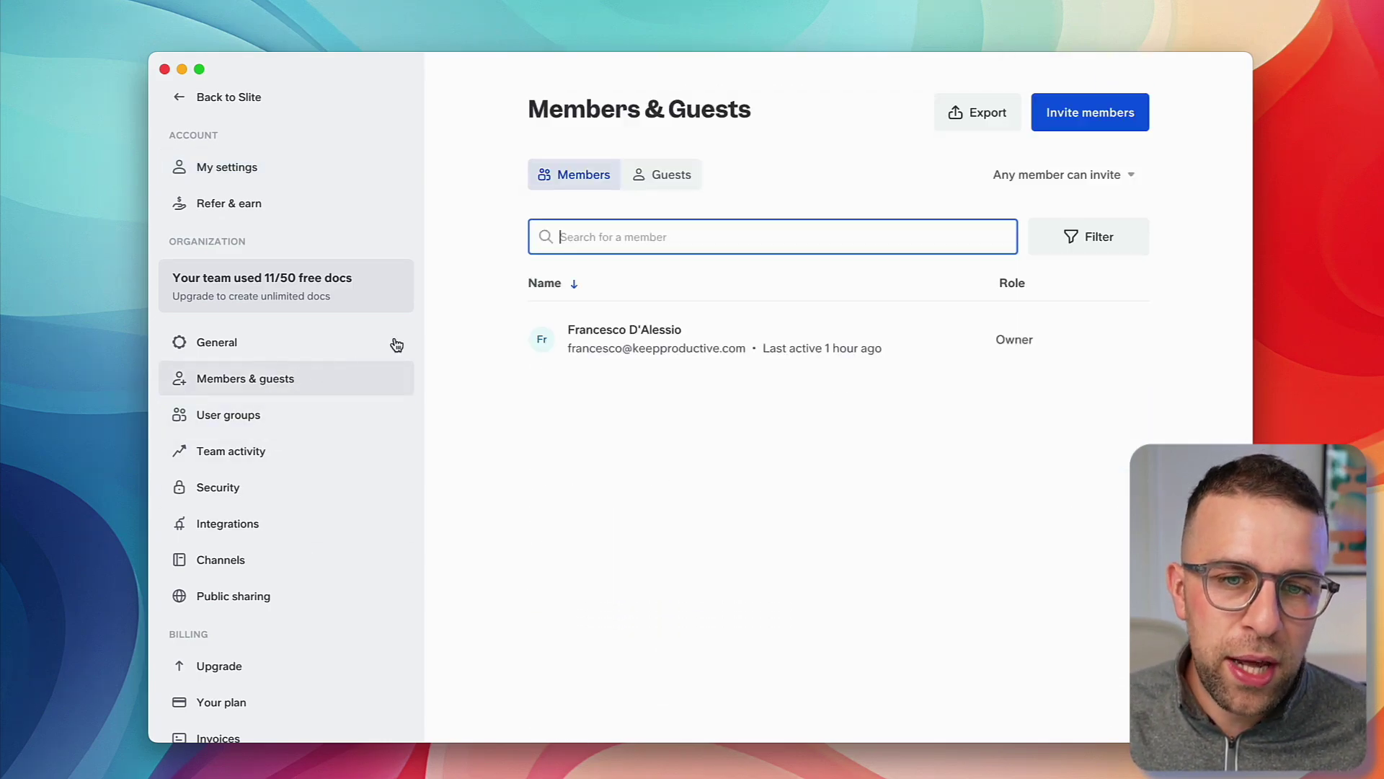
# Step: In General settings, review the Slite AI OpenAI key option, then expand Workspace defaults and Team branding
pyautogui.click(309, 342)
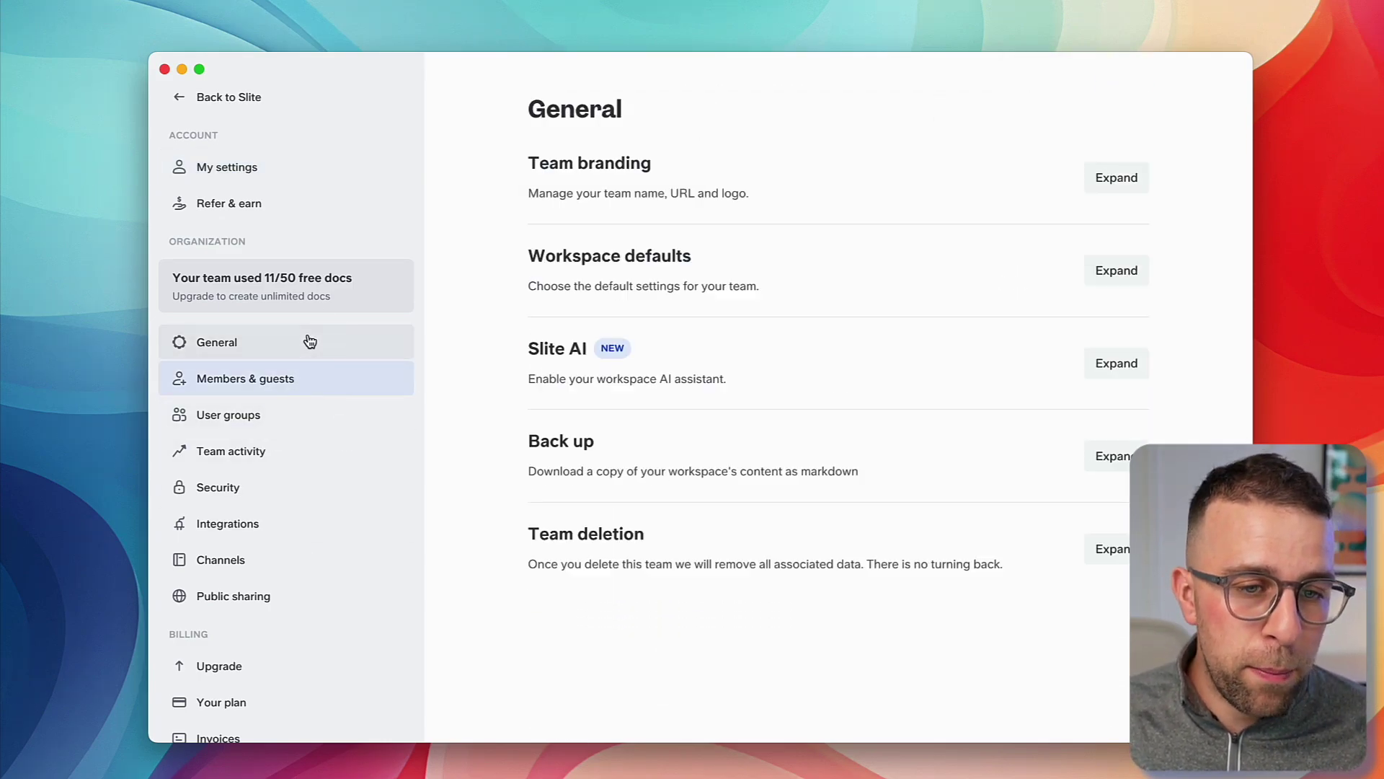
pyautogui.click(1117, 362)
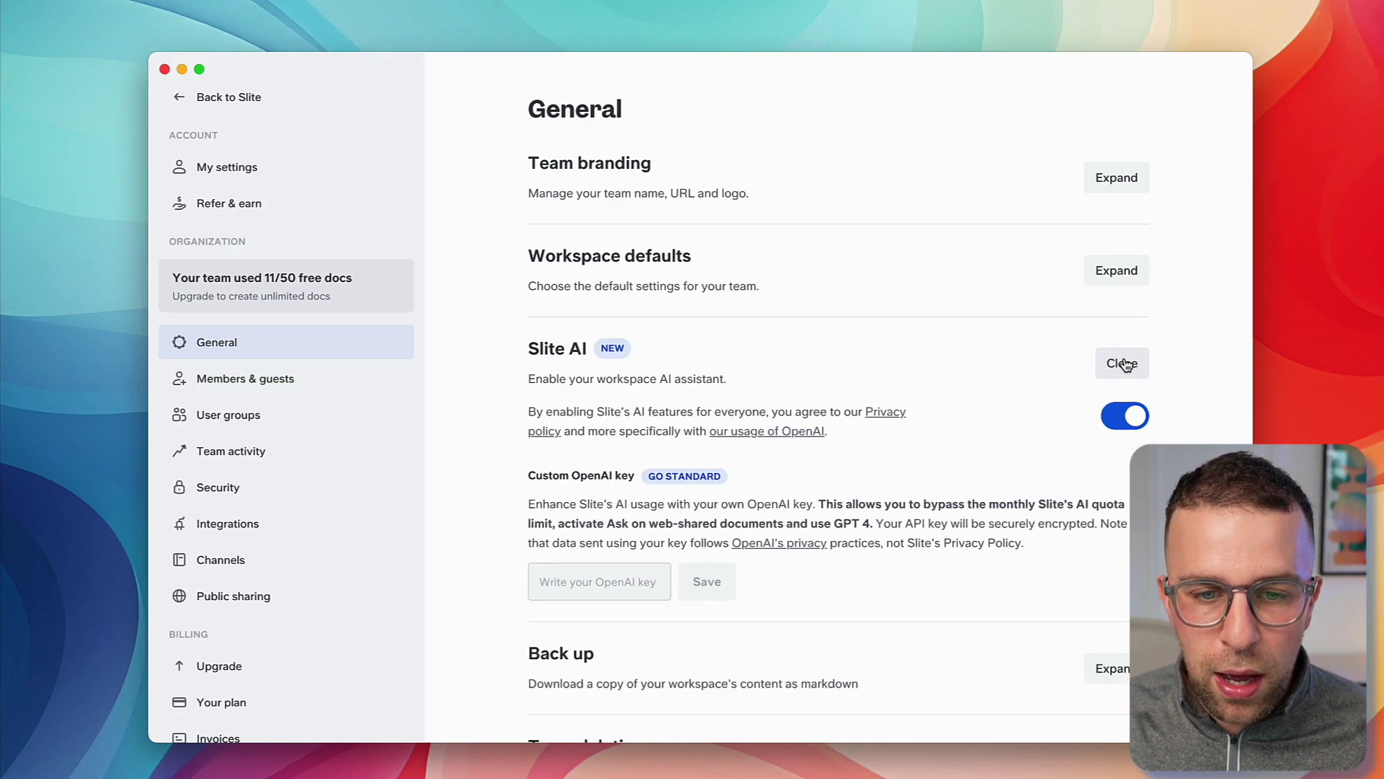
pyautogui.scroll(-2, 826, 409)
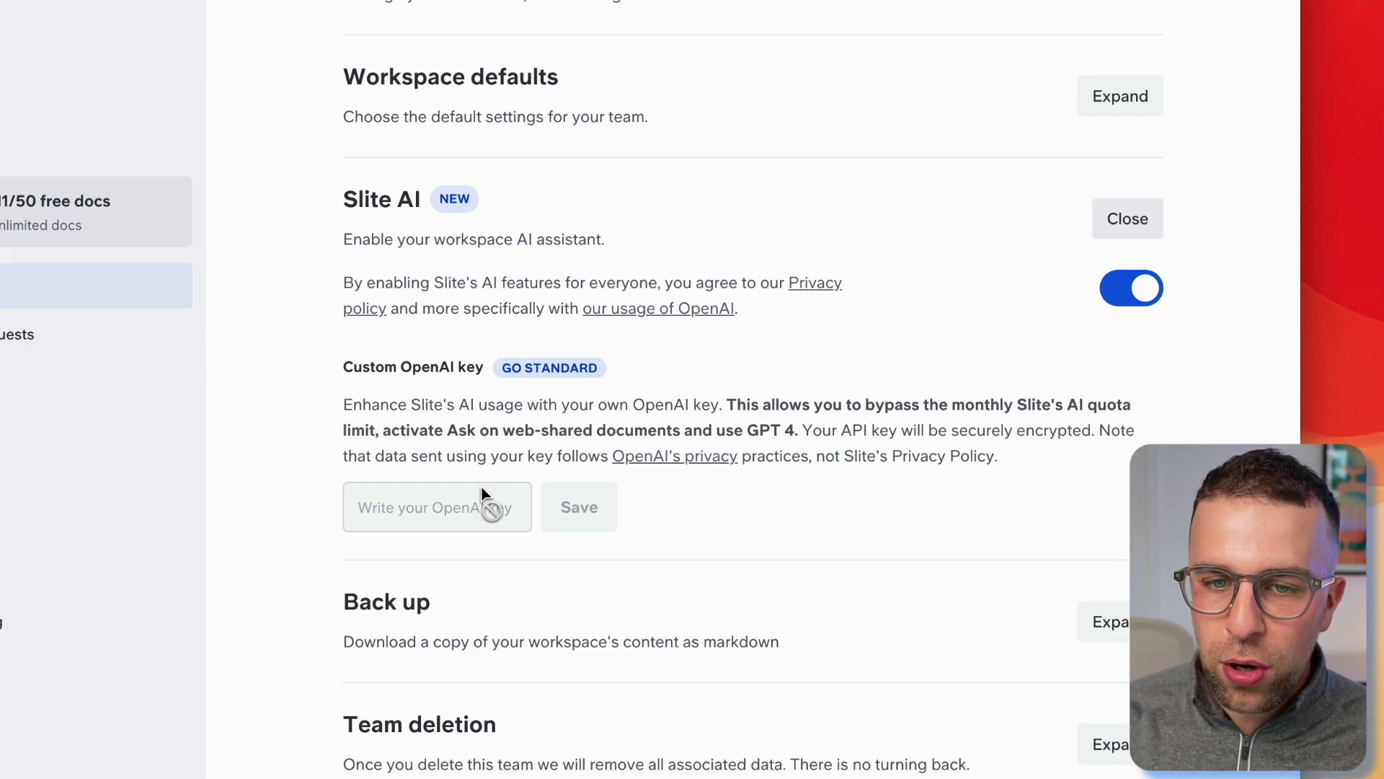
pyautogui.scroll(2, 447, 404)
pyautogui.click(1095, 315)
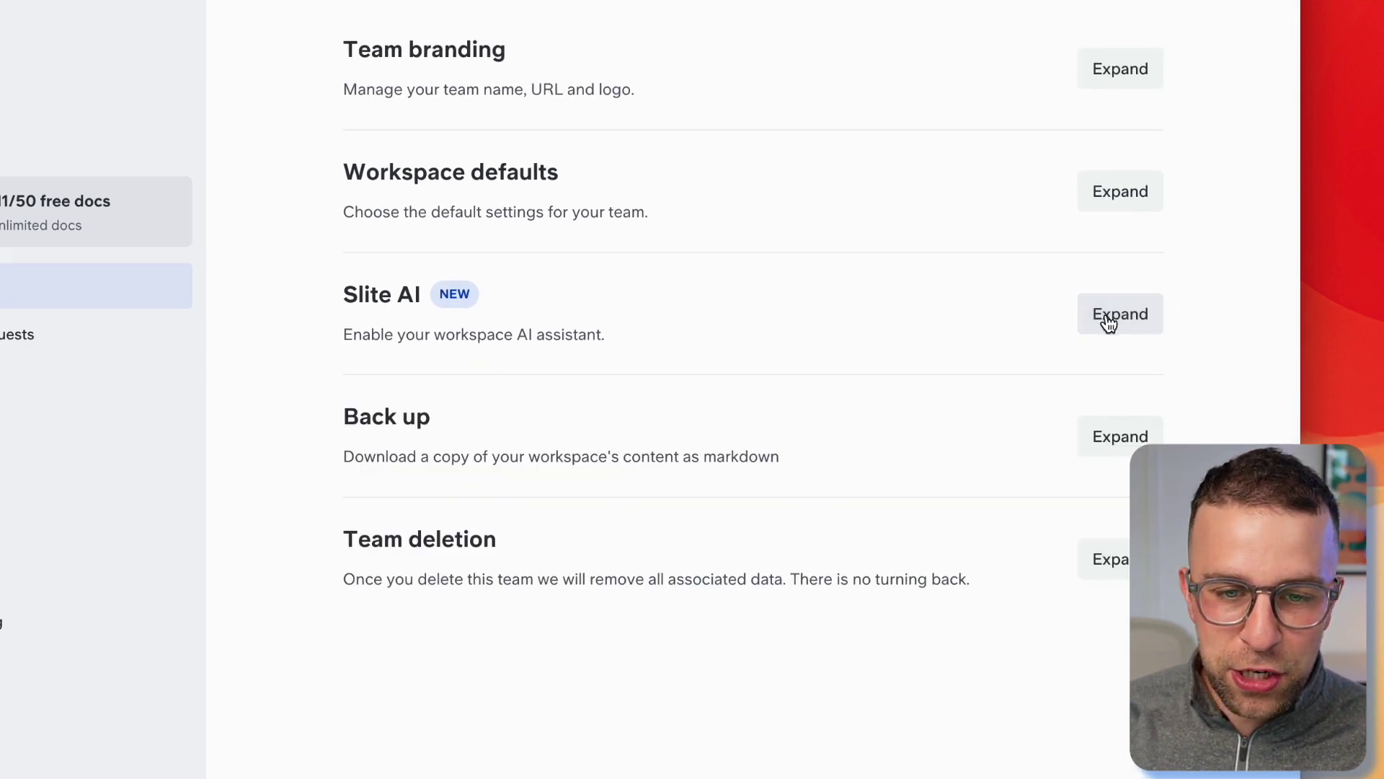
pyautogui.click(1121, 192)
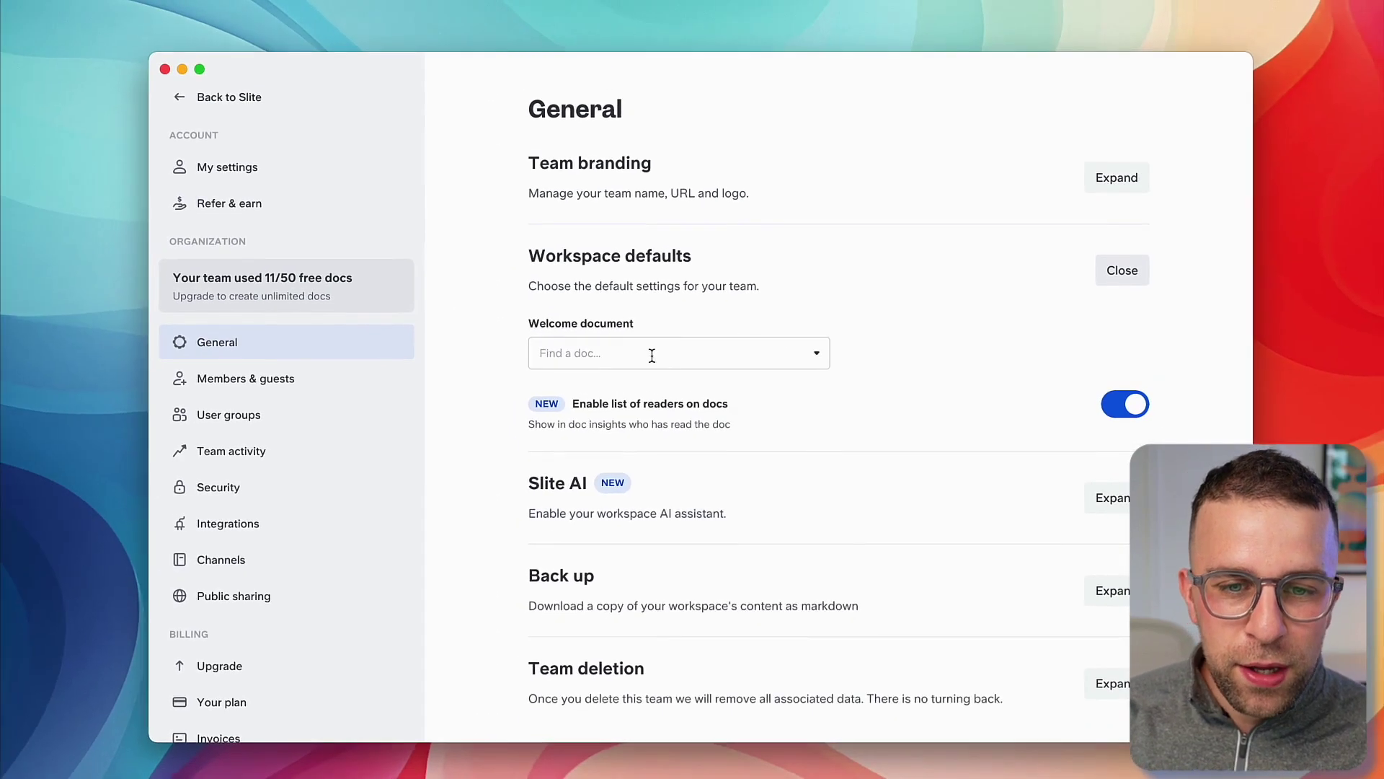
pyautogui.click(1121, 155)
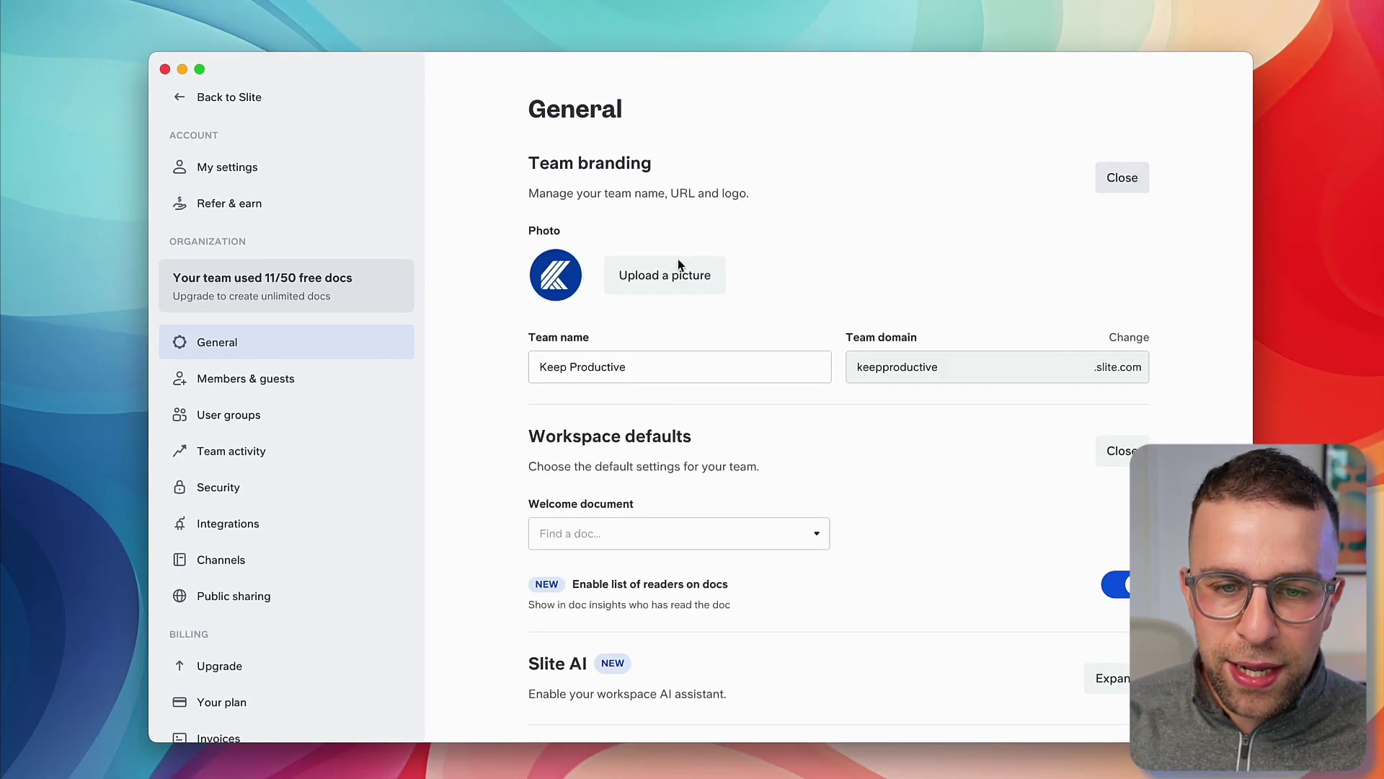
# Step: Leave settings for the General channel, then open and dismiss the workspace account menu
pyautogui.click(231, 103)
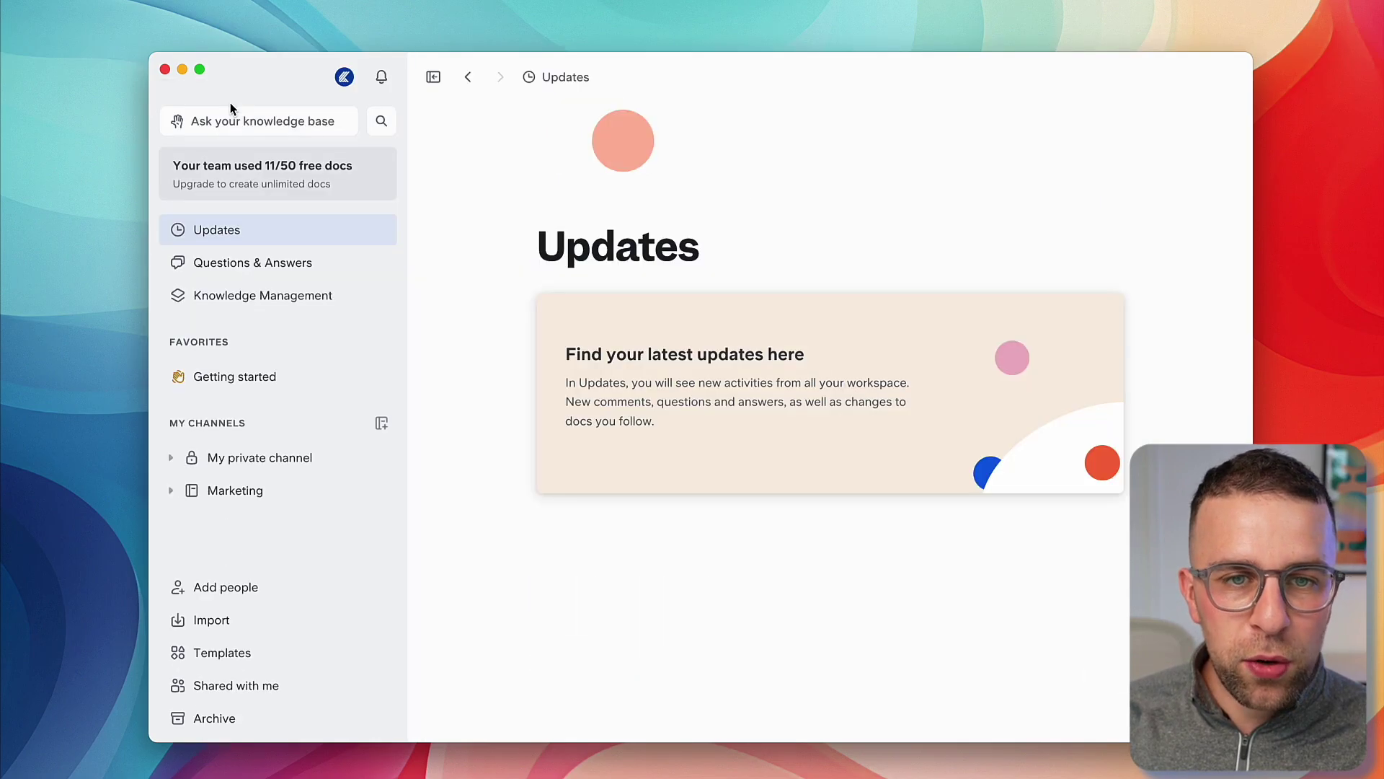
pyautogui.click(344, 78)
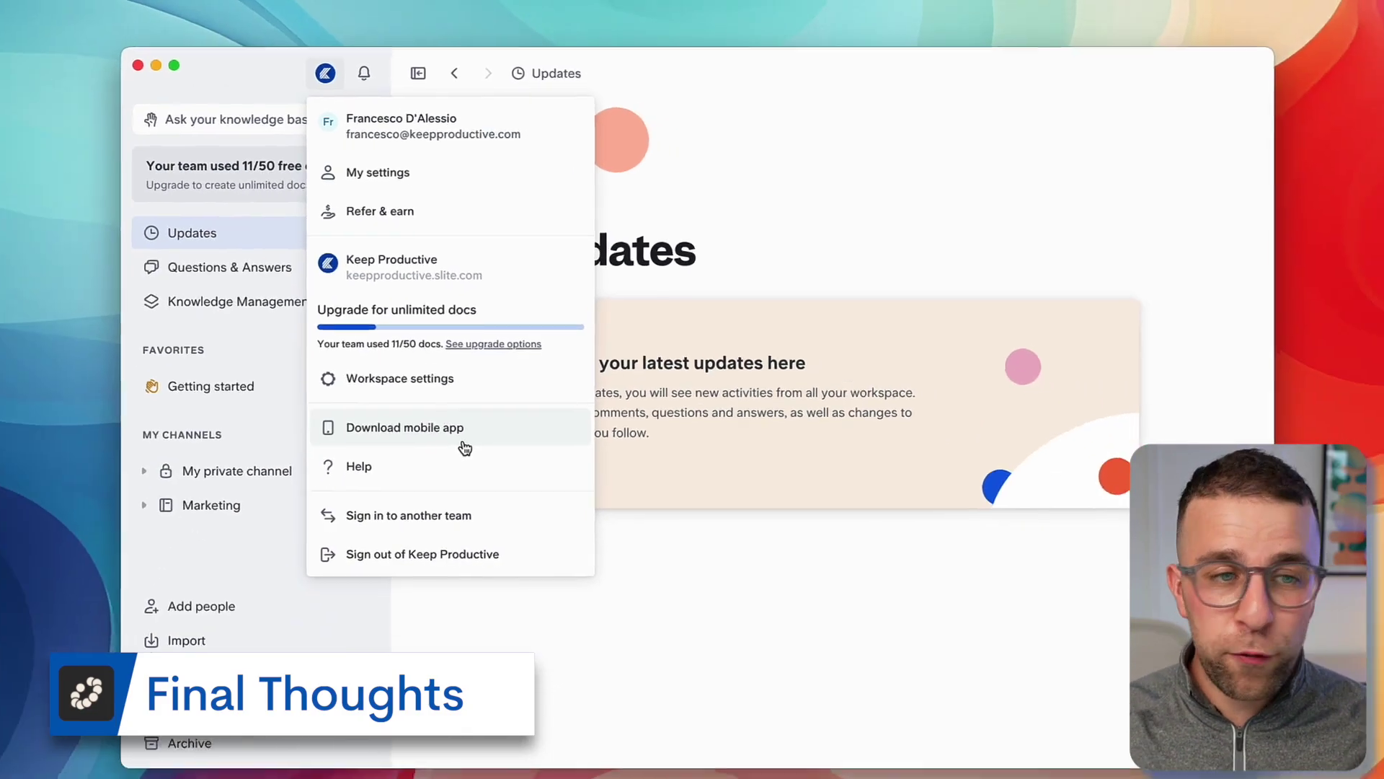
pyautogui.click(808, 218)
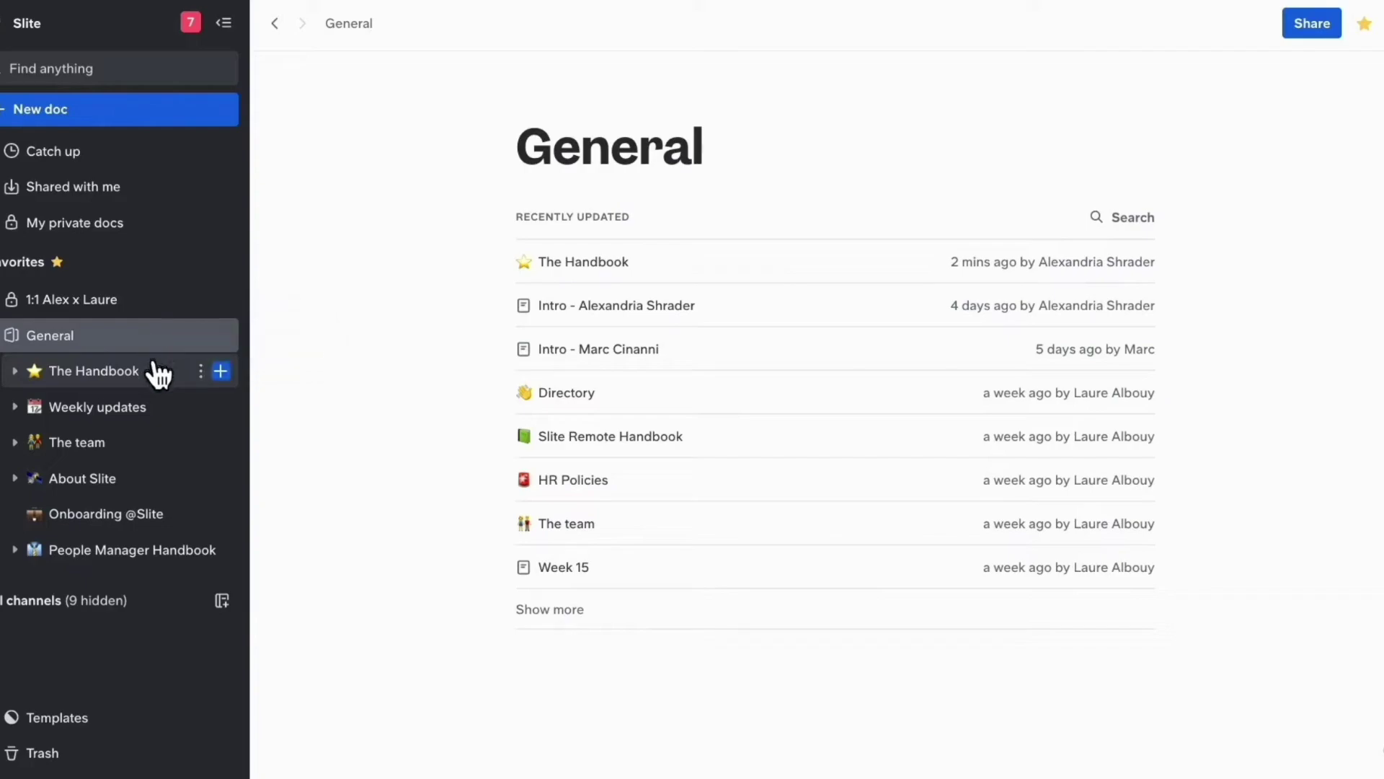
# Step: Expand The team in the sidebar and browse the Directory table of team members
pyautogui.click(126, 442)
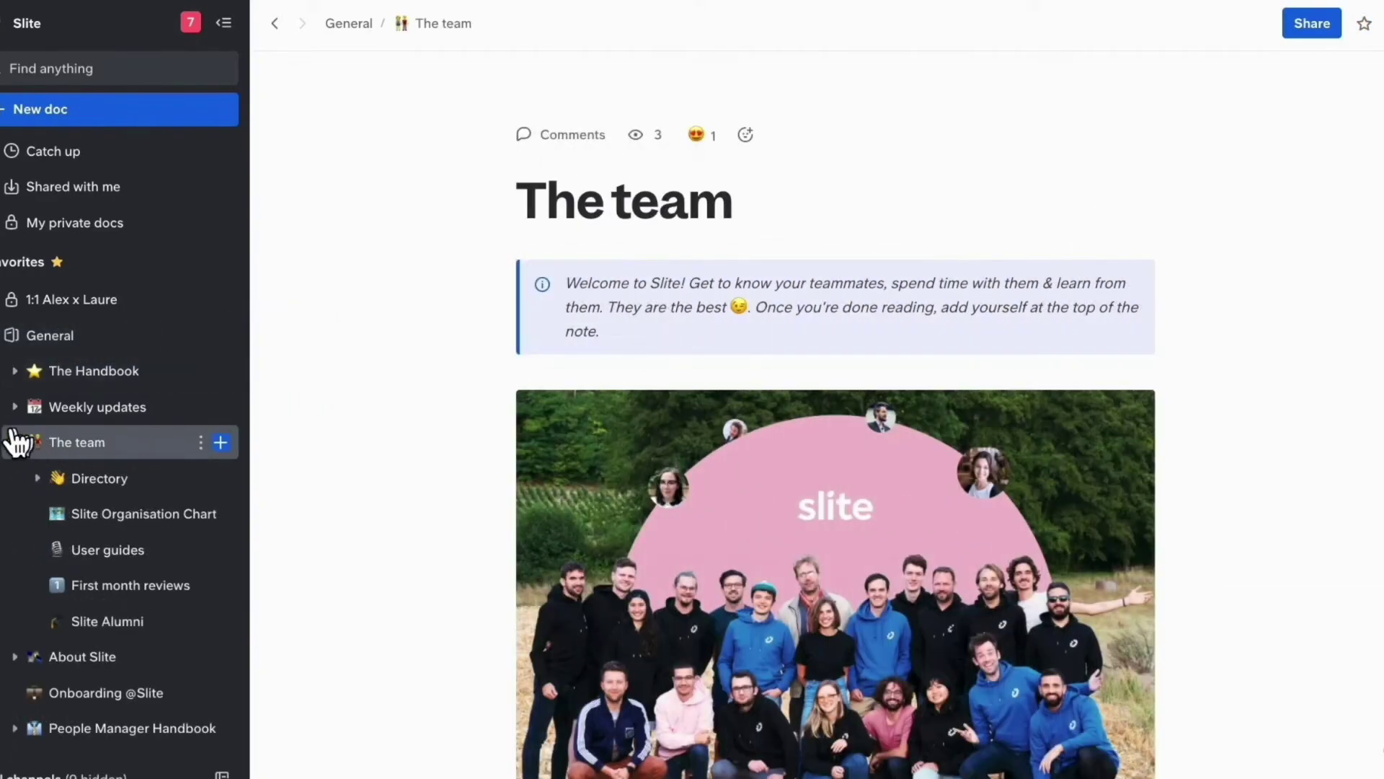
pyautogui.click(100, 478)
pyautogui.scroll(-15, 1278, 147)
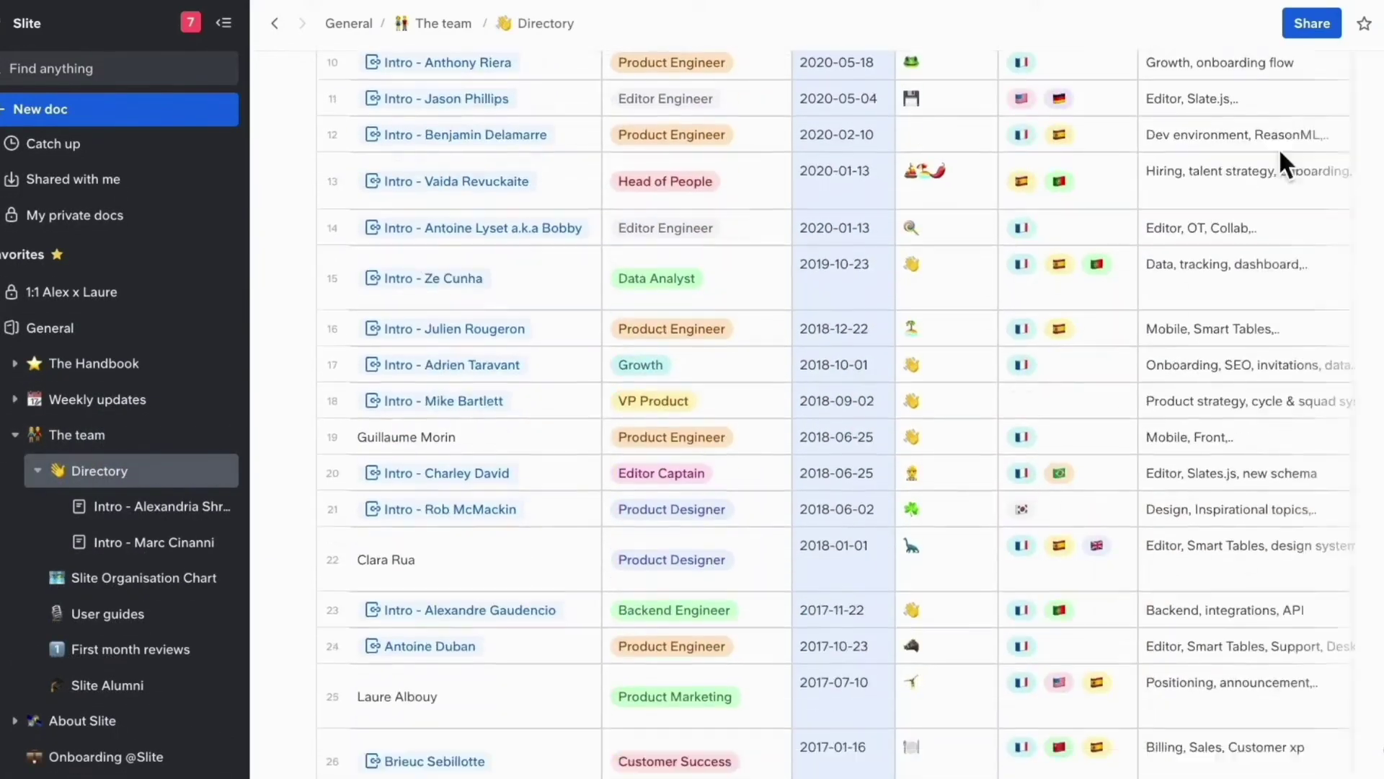
pyautogui.scroll(15, 1278, 147)
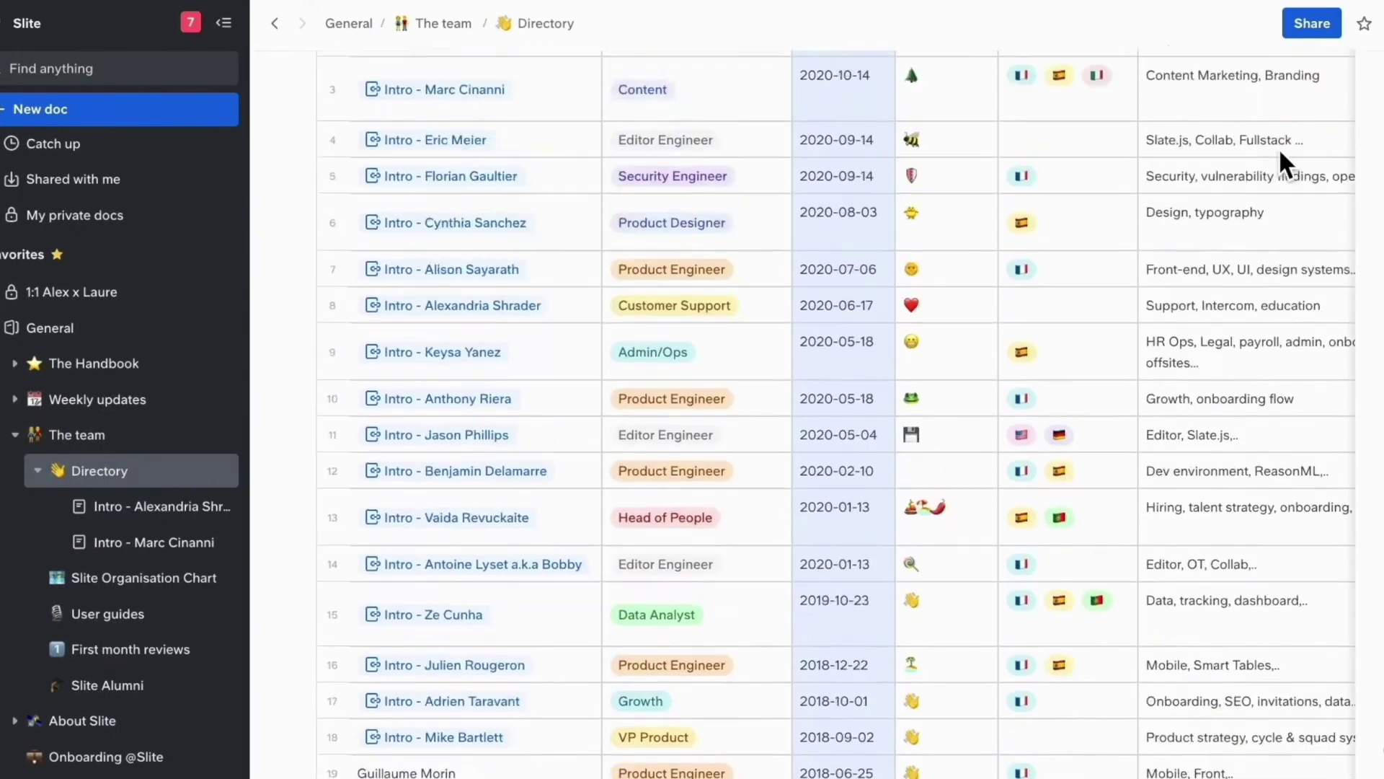
# Step: Open a team member's intro document and read down through it
pyautogui.click(510, 115)
pyautogui.scroll(-7, 1168, 224)
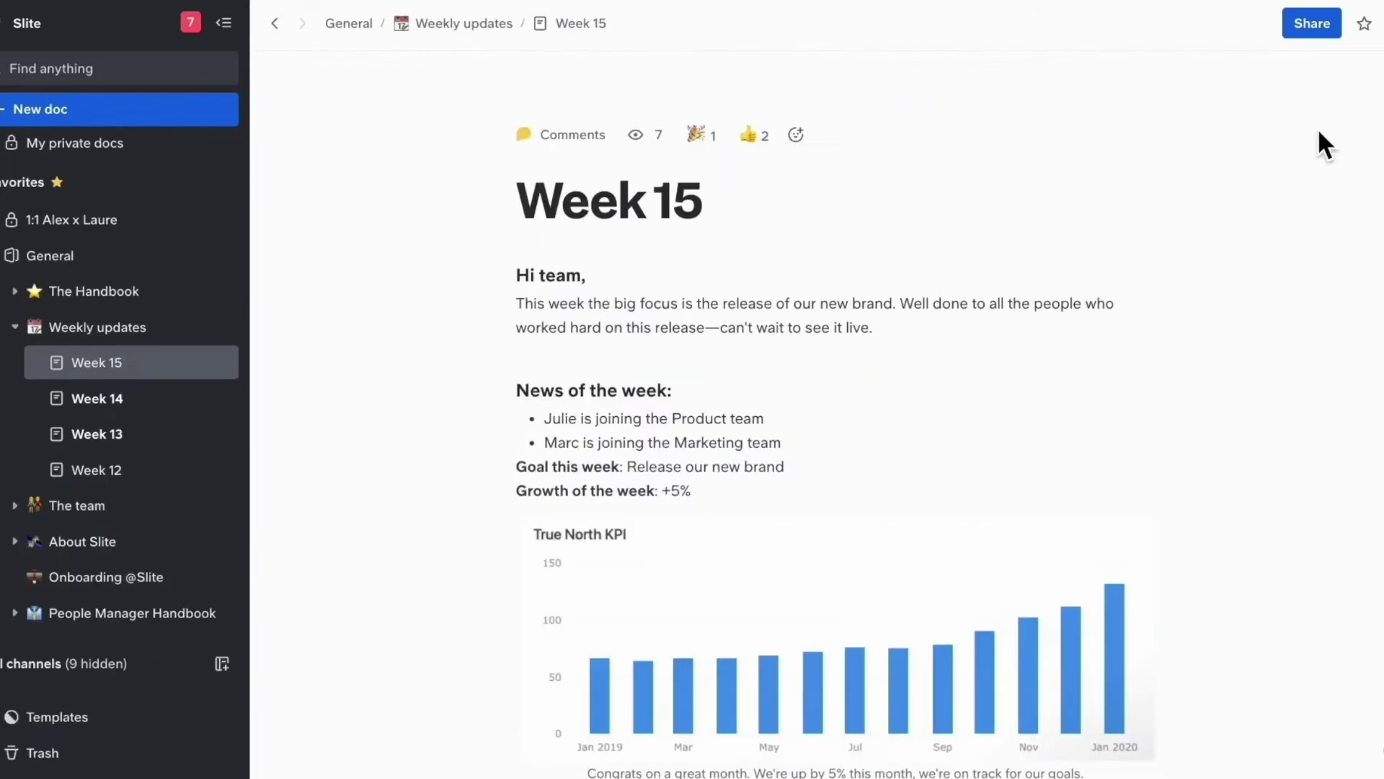
pyautogui.scroll(-1, 1318, 132)
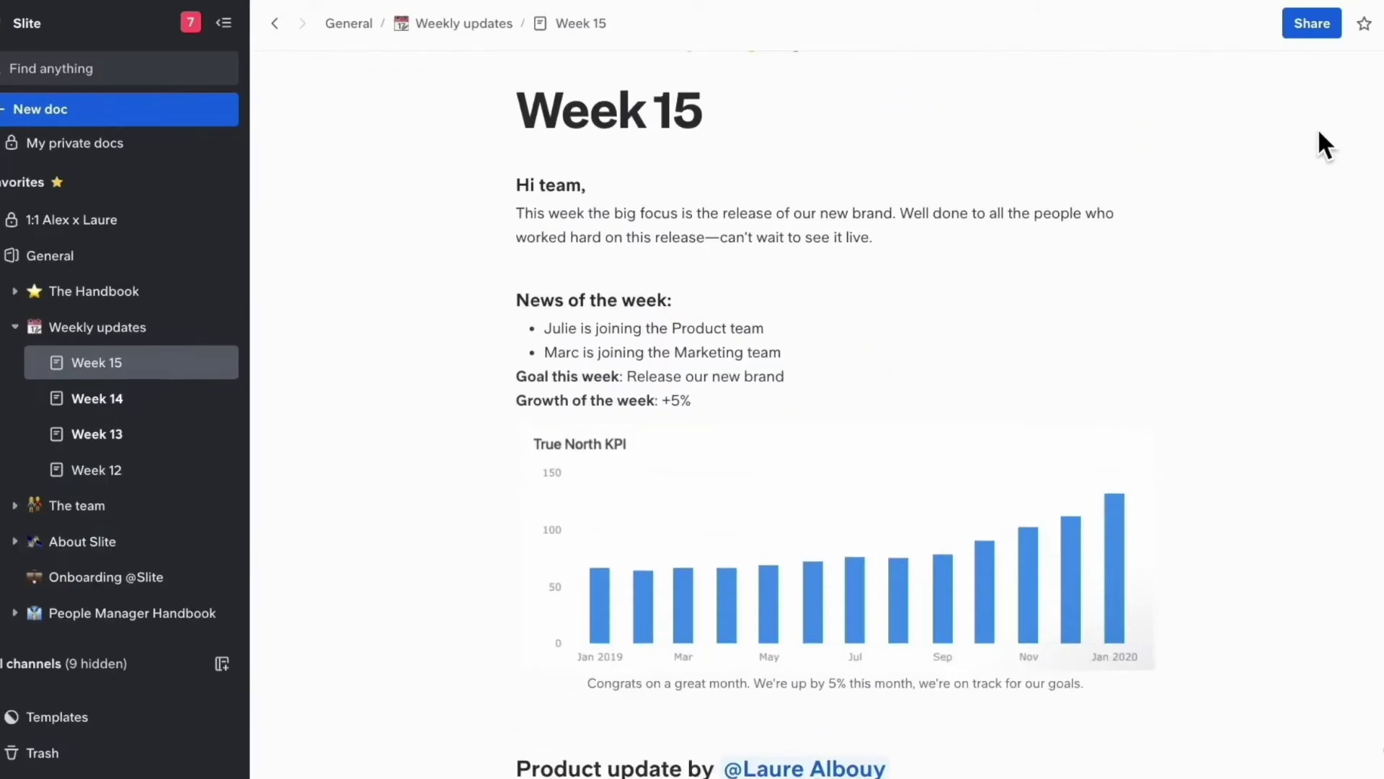
pyautogui.scroll(-2, 1318, 132)
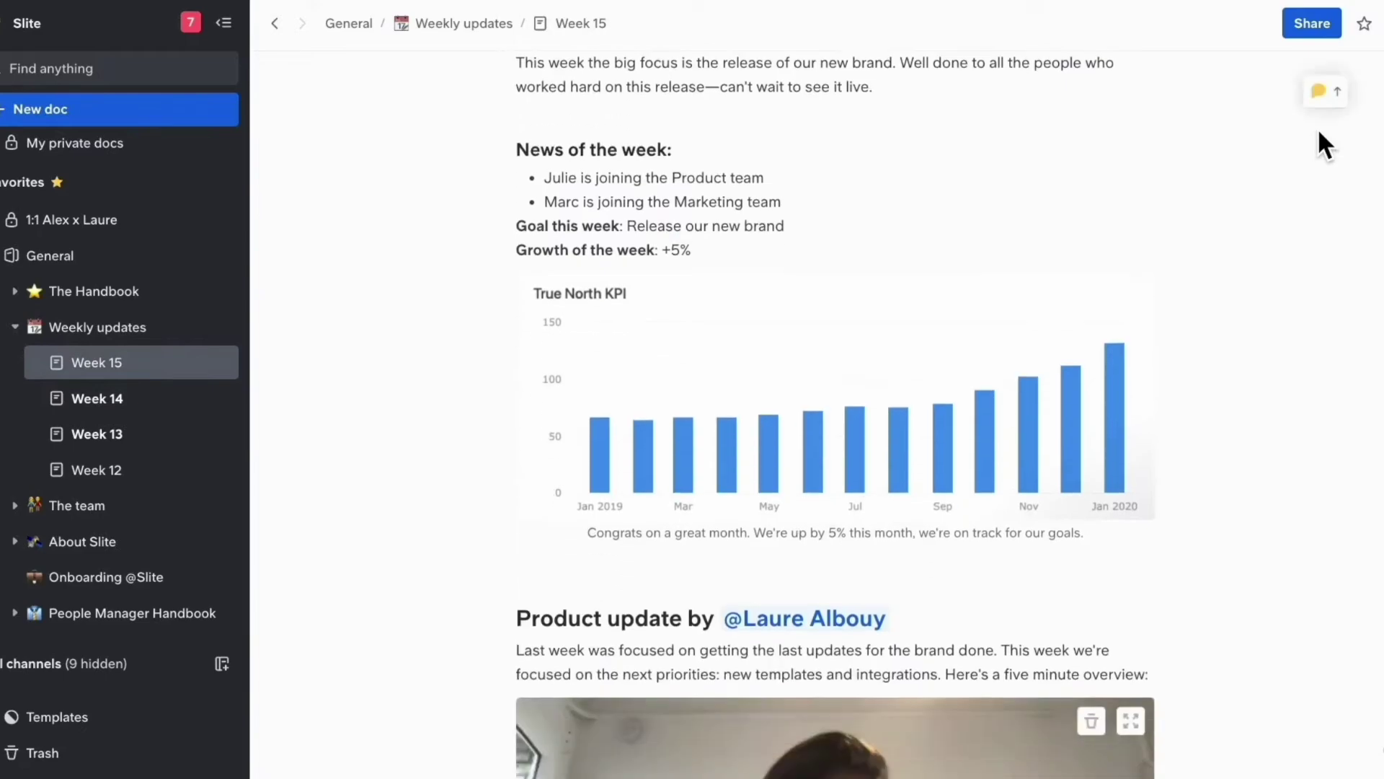